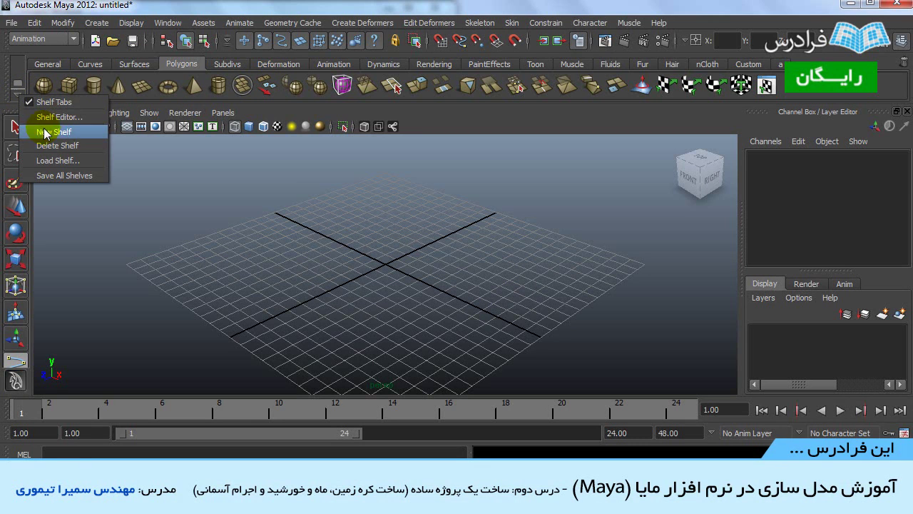
Step: Create a new shelf named b after trying the name a
left_click(57, 132)
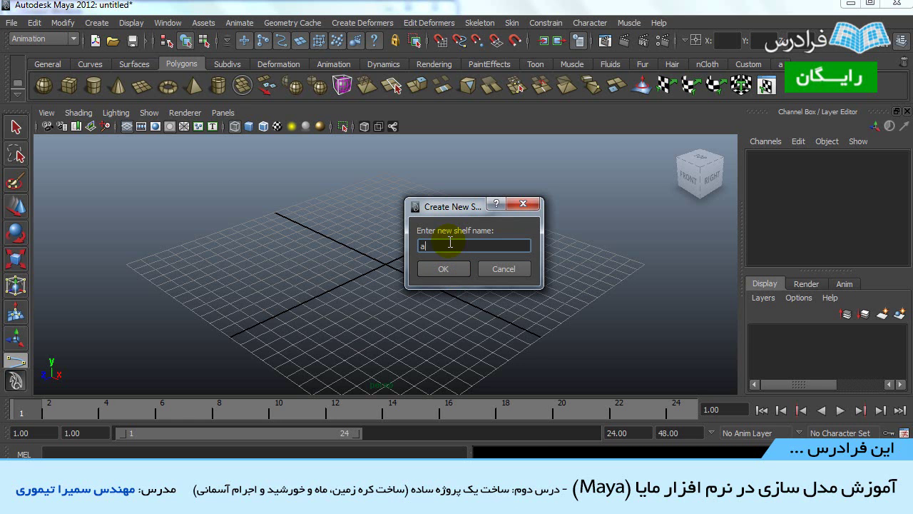
left_click(454, 271)
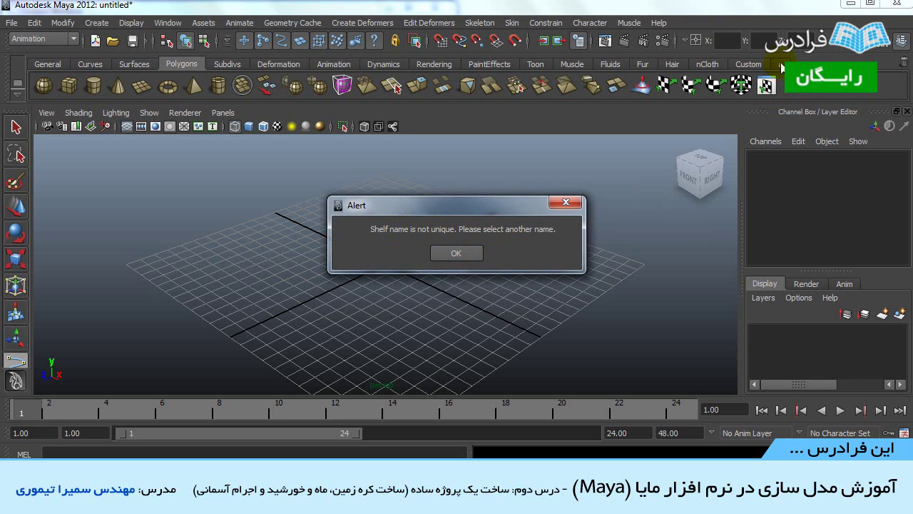
left_click(463, 253)
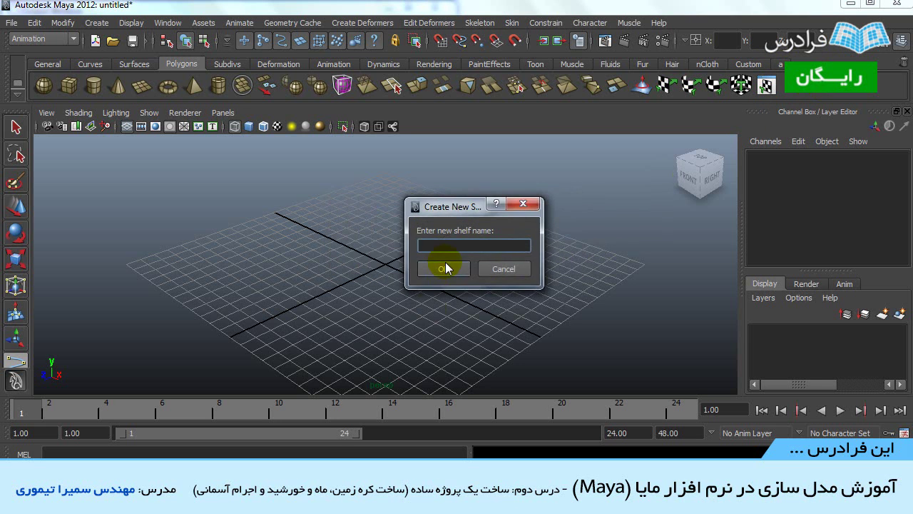
type("b")
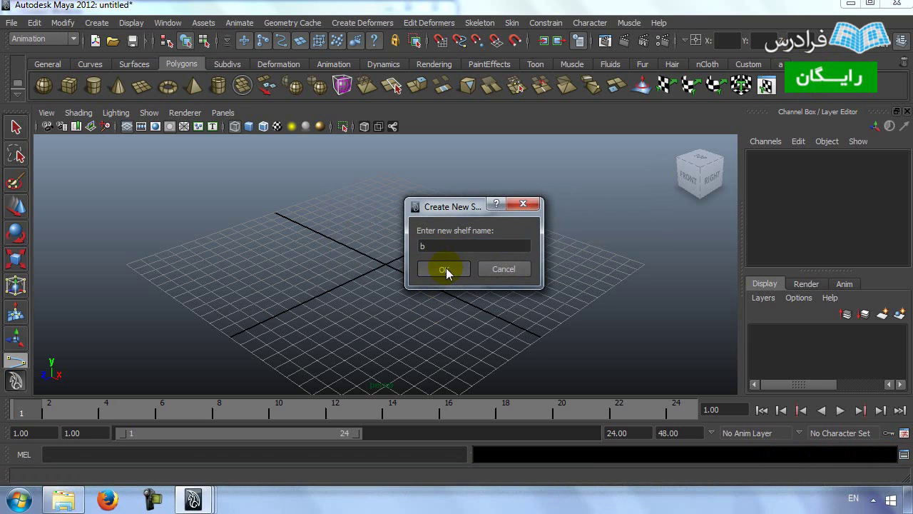
left_click(446, 268)
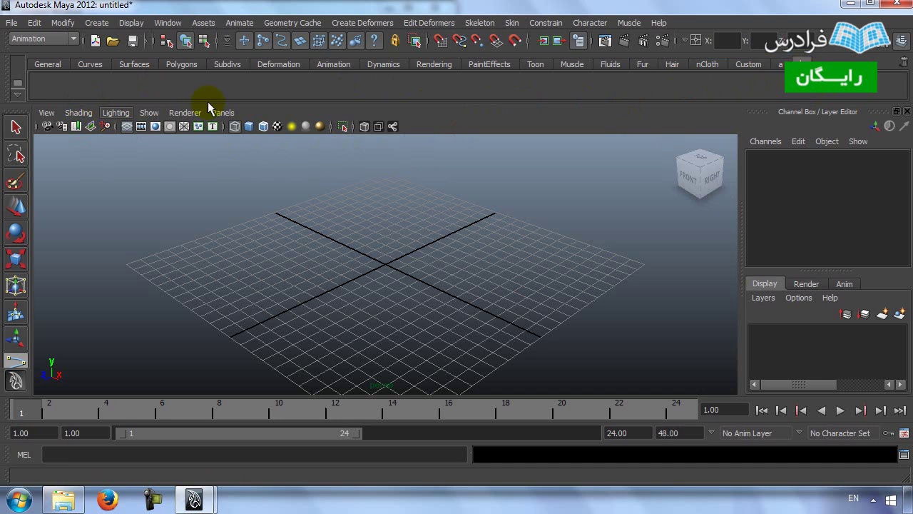
Step: Delete the shelf b
left_click(19, 93)
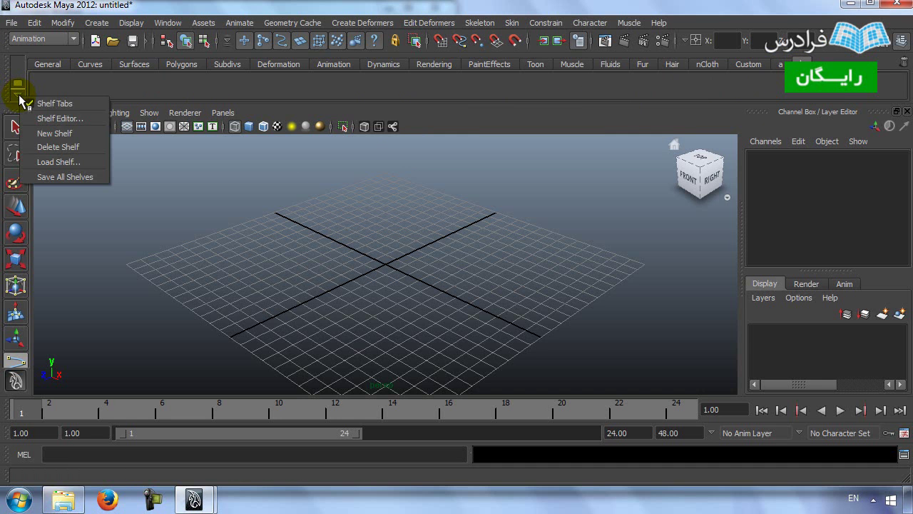
left_click(85, 148)
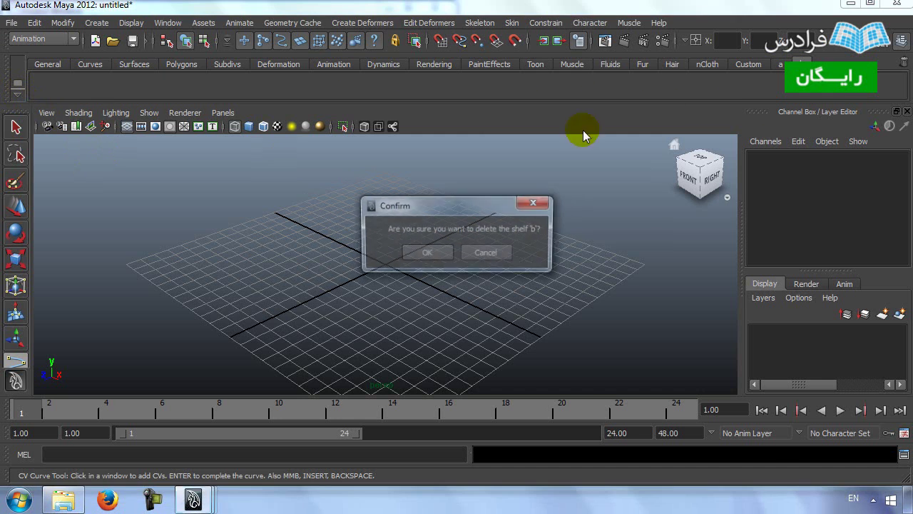
left_click(431, 252)
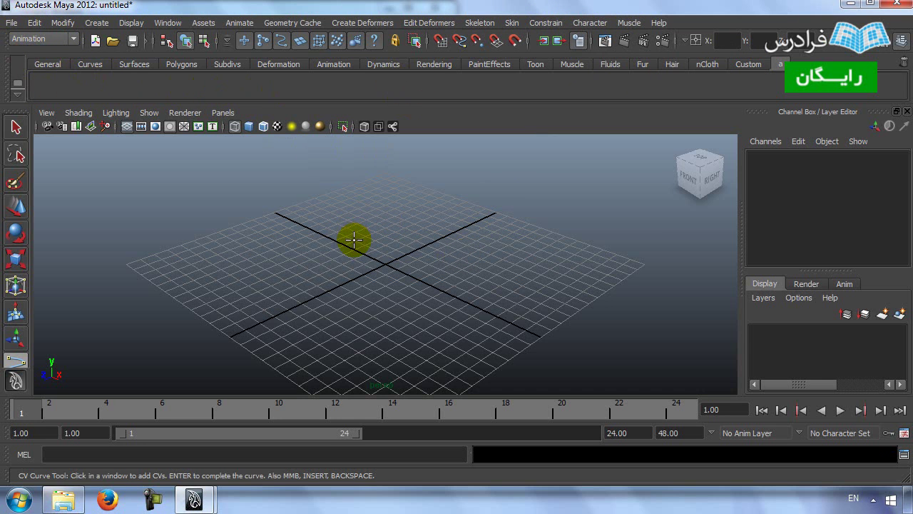
Step: Add the Freeze Transformations and Center Pivot commands as shortcuts on the shelf a
left_click(63, 23)
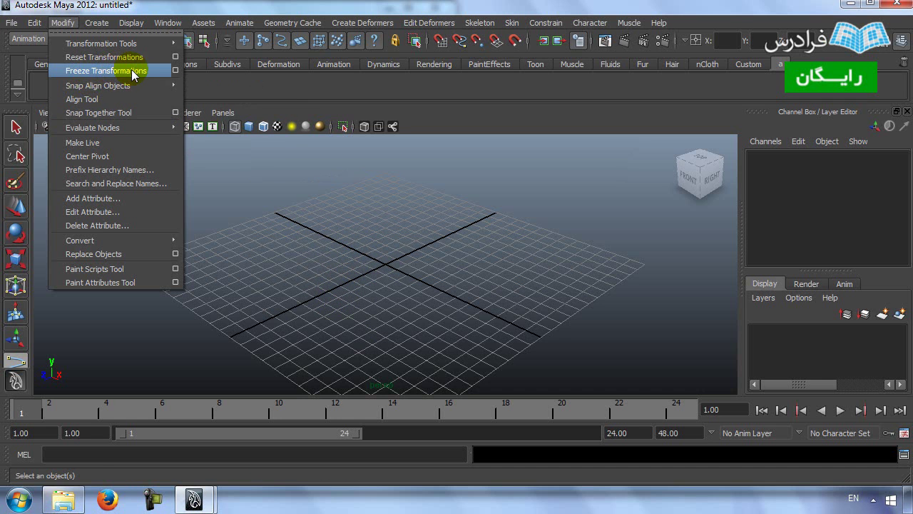
key("y")
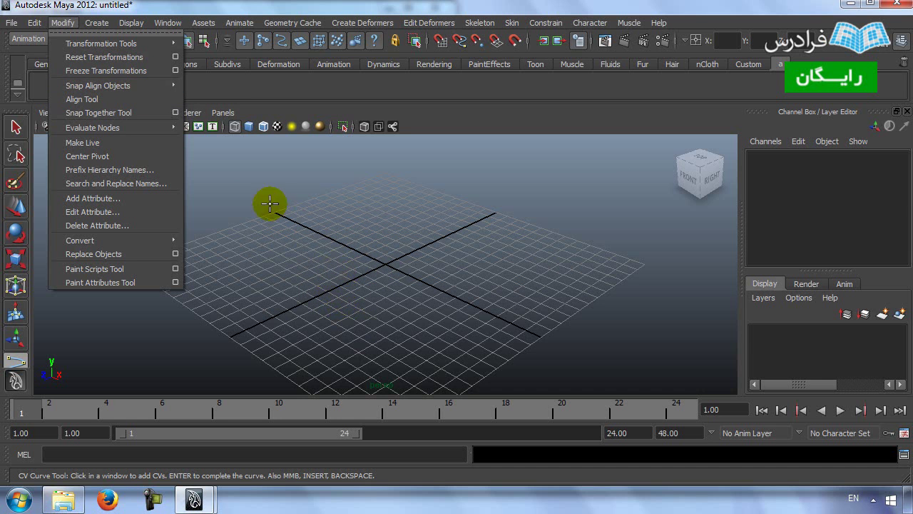
left_click(131, 22)
mouse_move(63, 23)
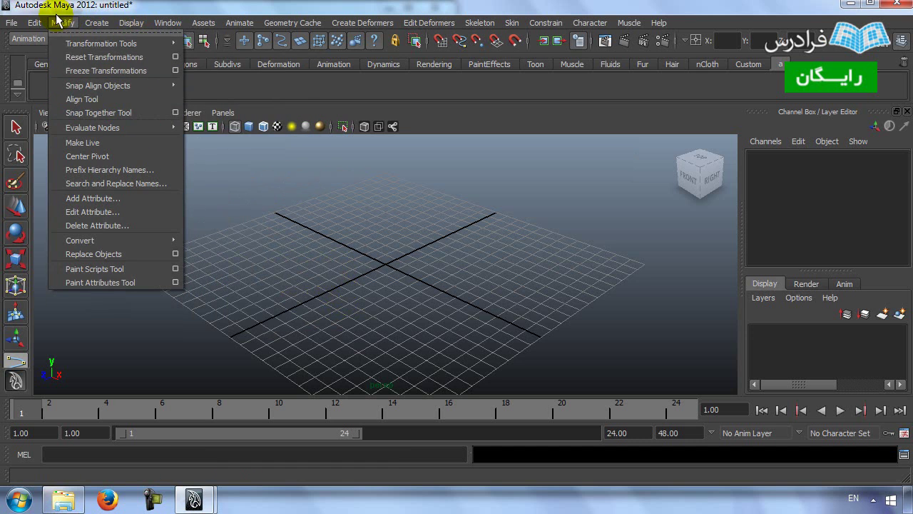
left_click(92, 76, "ctrl+shift")
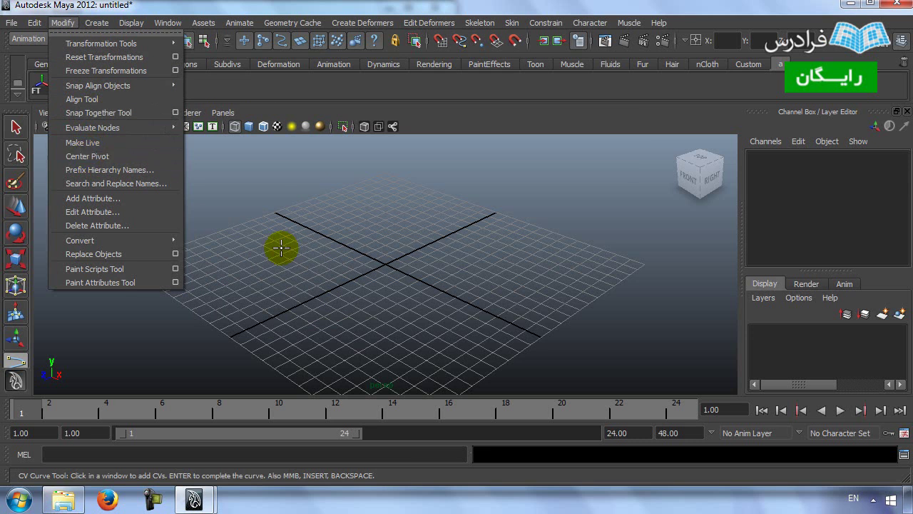
left_click(90, 156, "ctrl+shift")
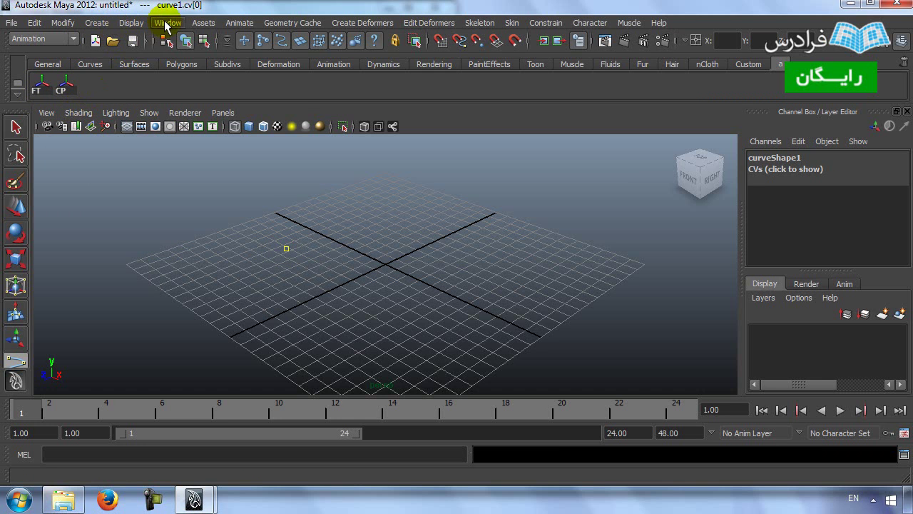
left_click(204, 23)
mouse_move(281, 24)
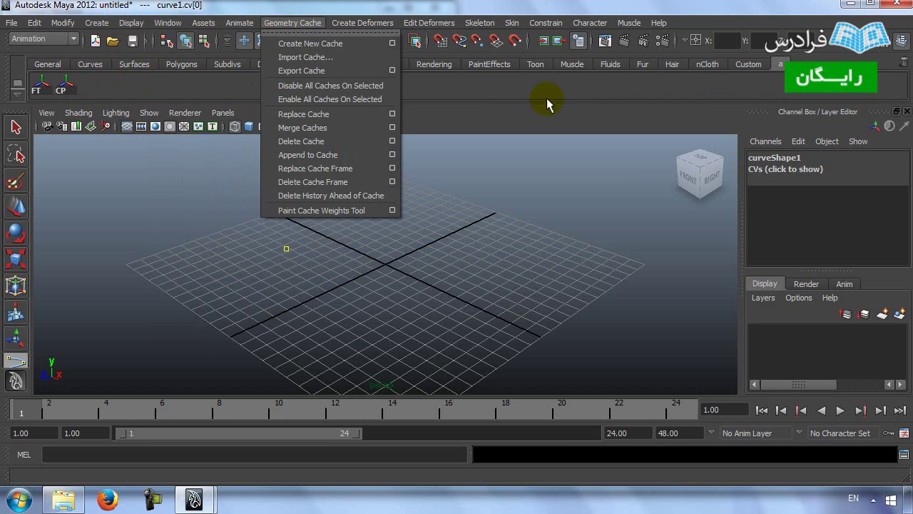
left_click(169, 195)
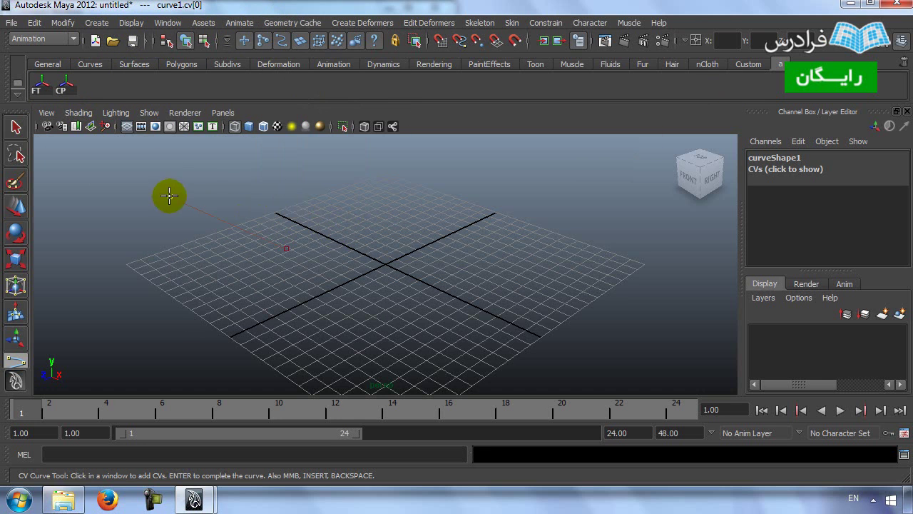
Step: Remove the Center Pivot shortcut from the shelf and undo the stray curve point in the viewport
right_click(63, 91)
left_click(67, 82)
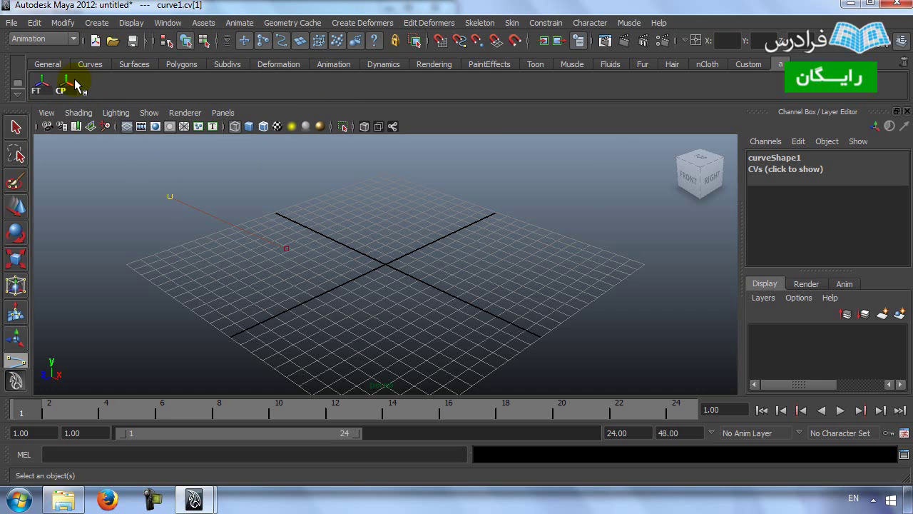
right_click(67, 85)
left_click(96, 135)
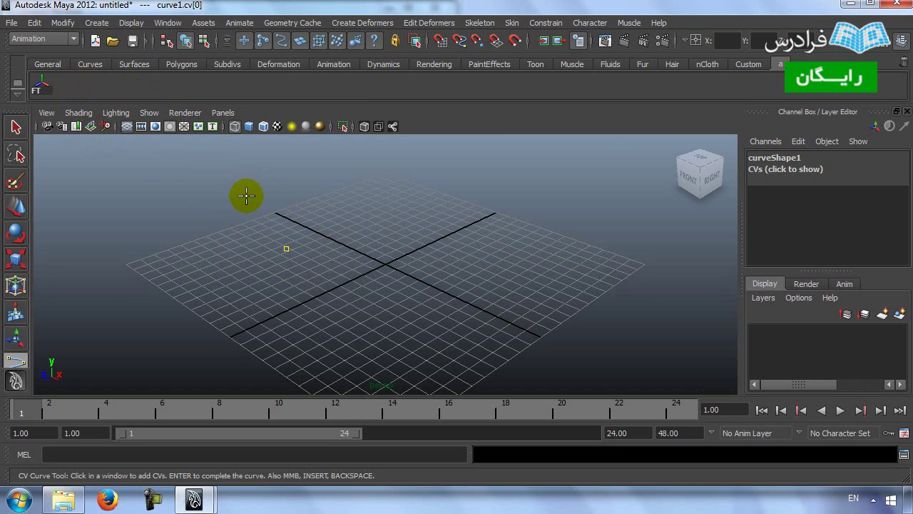
key("ctrl+z")
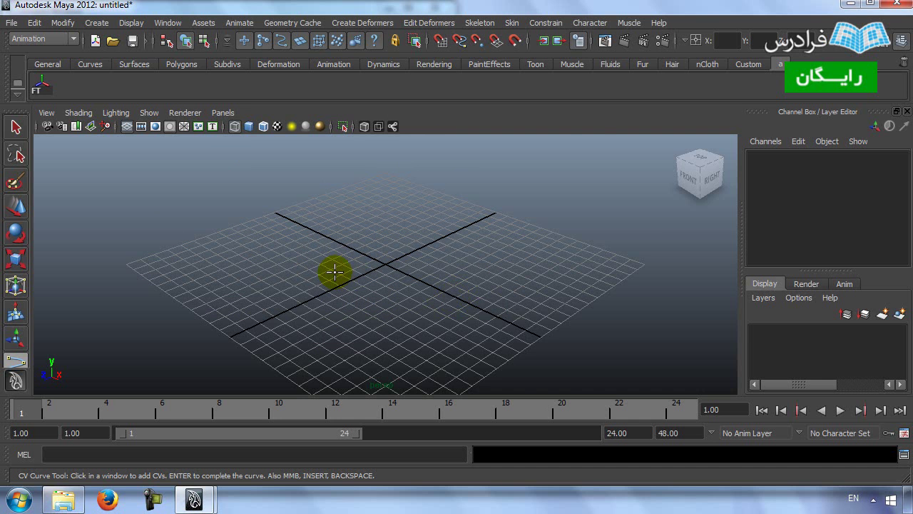
Step: Open the Project Window and start a new project
left_click_drag(353, 243, 328, 254, "alt")
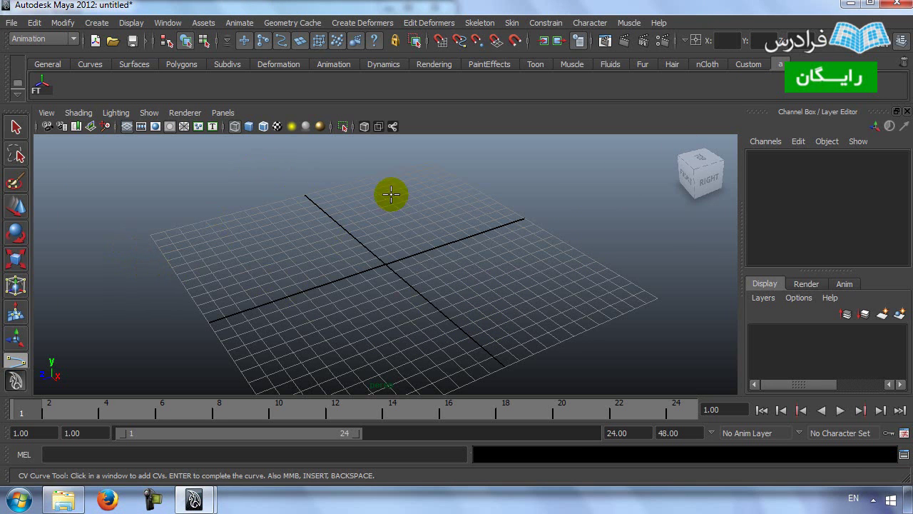
left_click(10, 24)
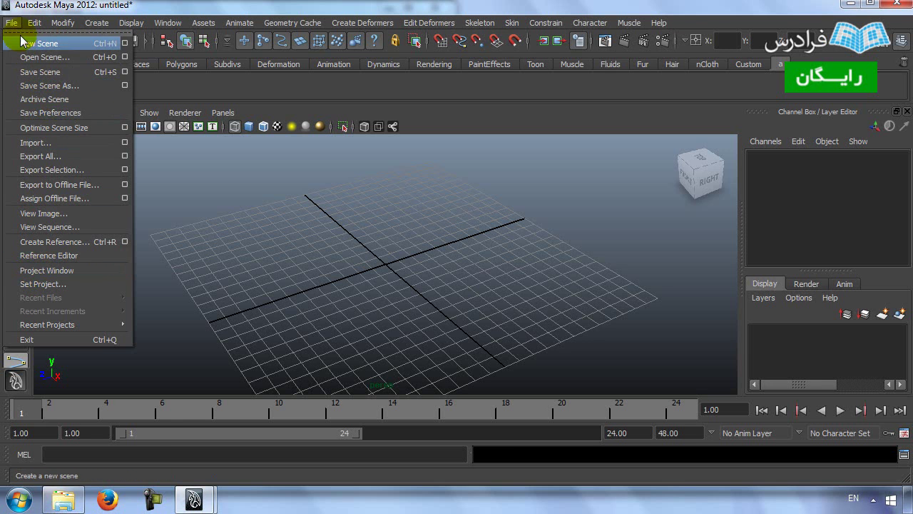
left_click(58, 270)
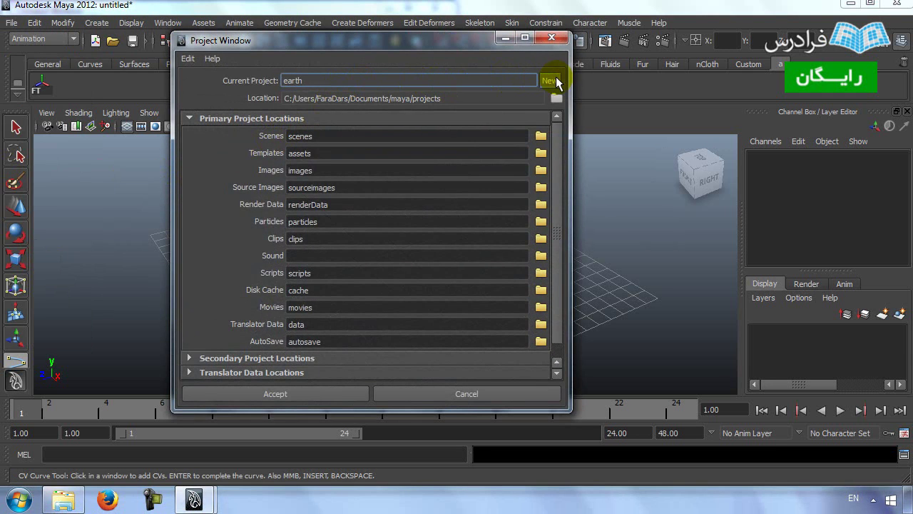
left_click(549, 80)
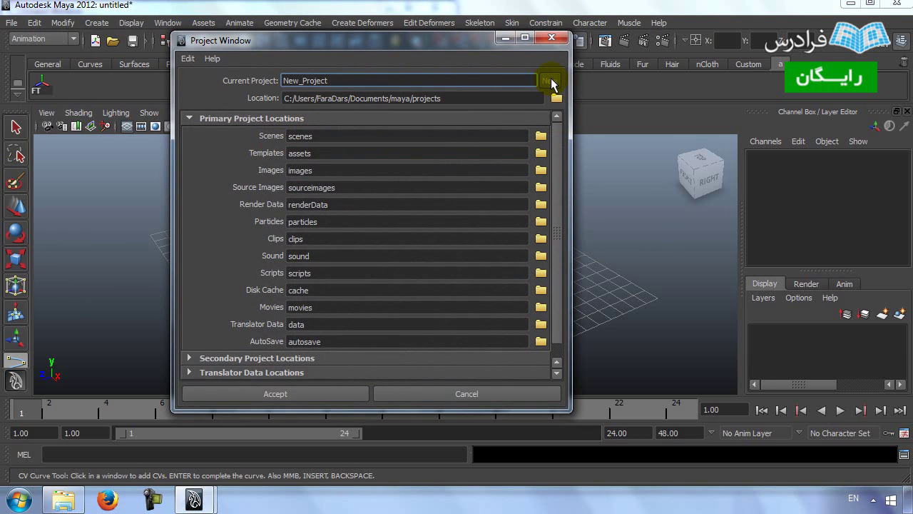
left_click(313, 84)
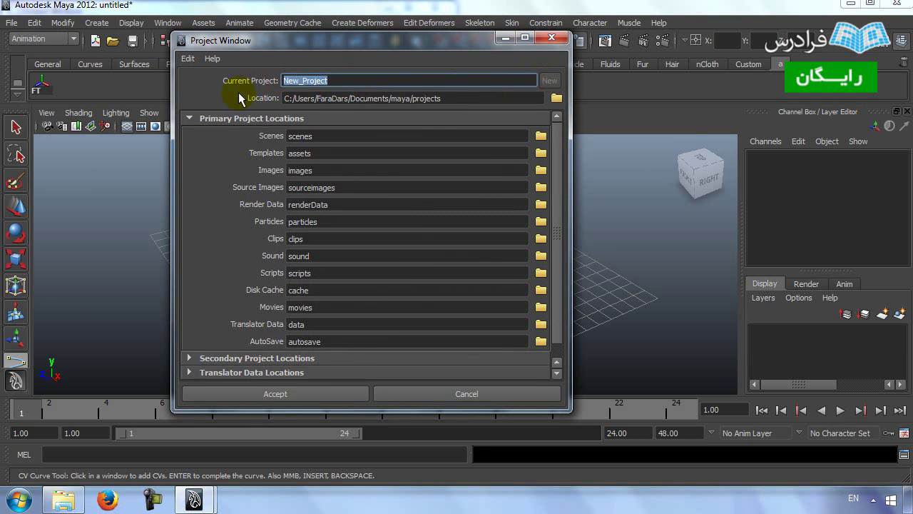
double_click(304, 80)
left_click_drag(364, 80, 267, 86)
Step: Browse the computer's drives for a project location and close the browser without choosing one
left_click_drag(457, 98, 263, 97)
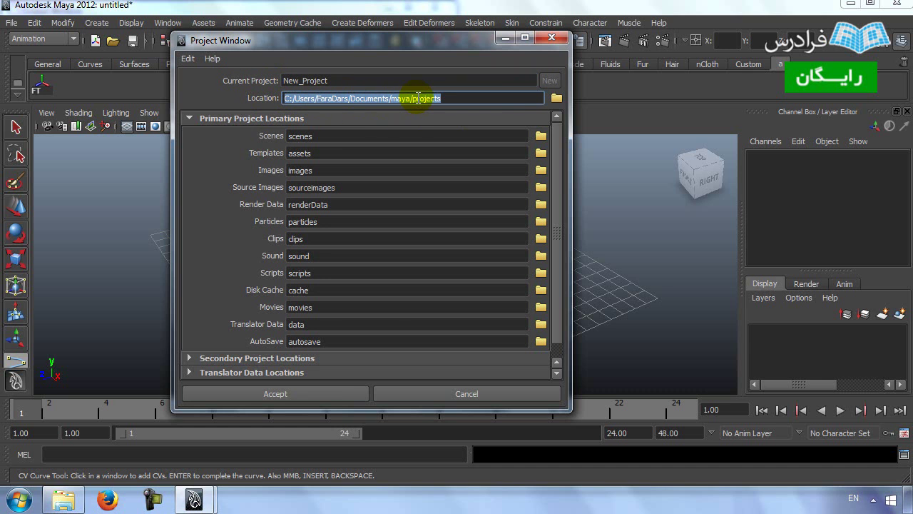
left_click(557, 99)
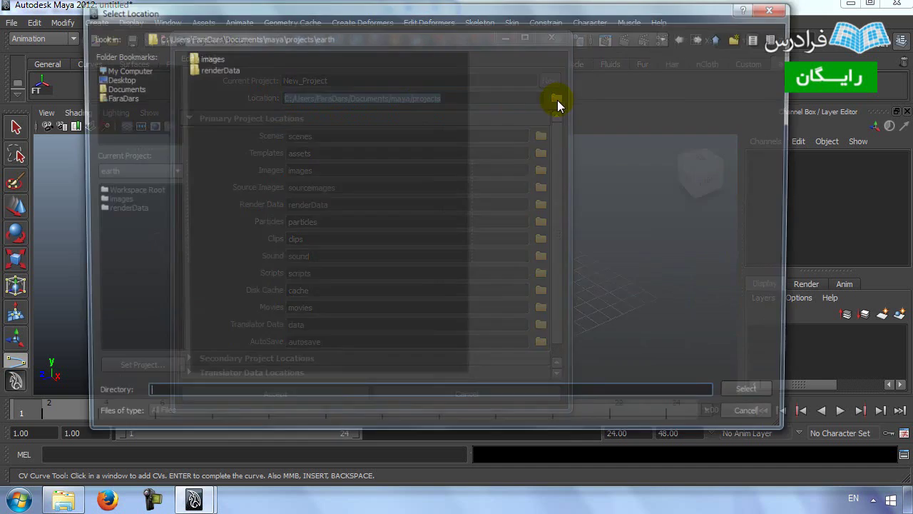
left_click(776, 12)
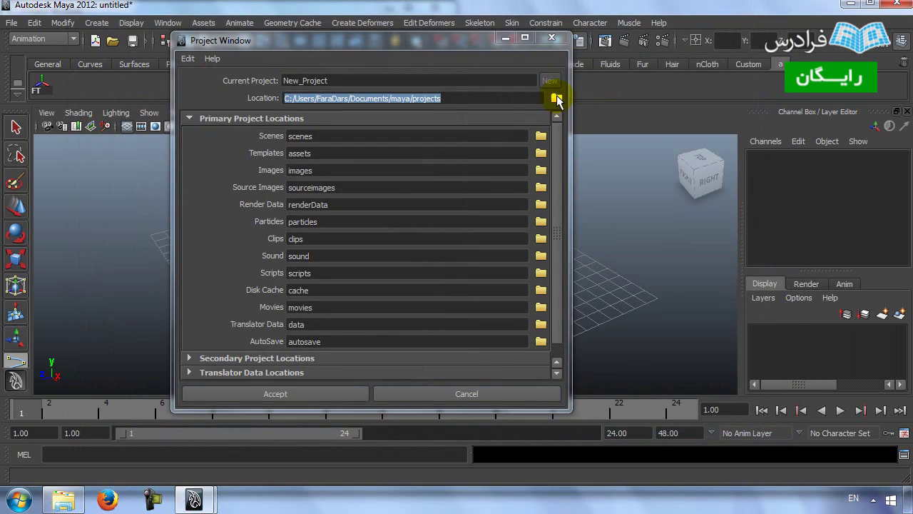
left_click(557, 98)
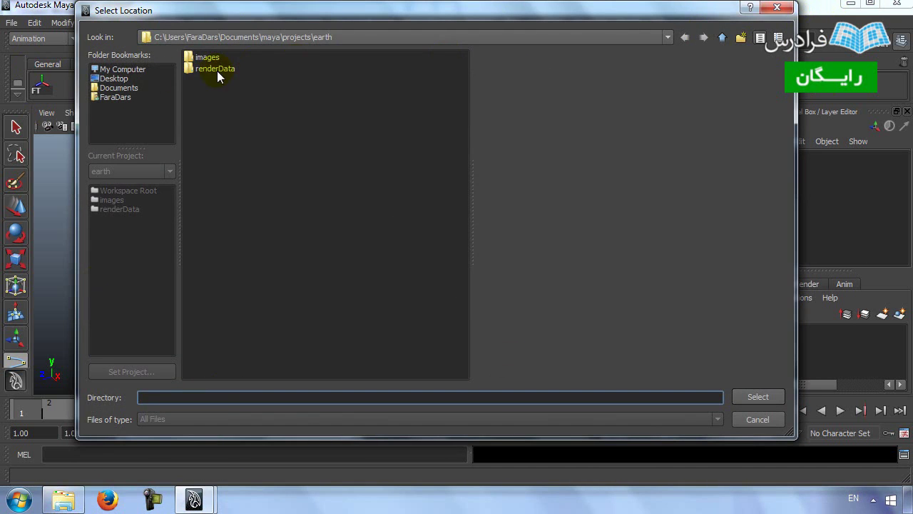
left_click(112, 76)
left_click(123, 68)
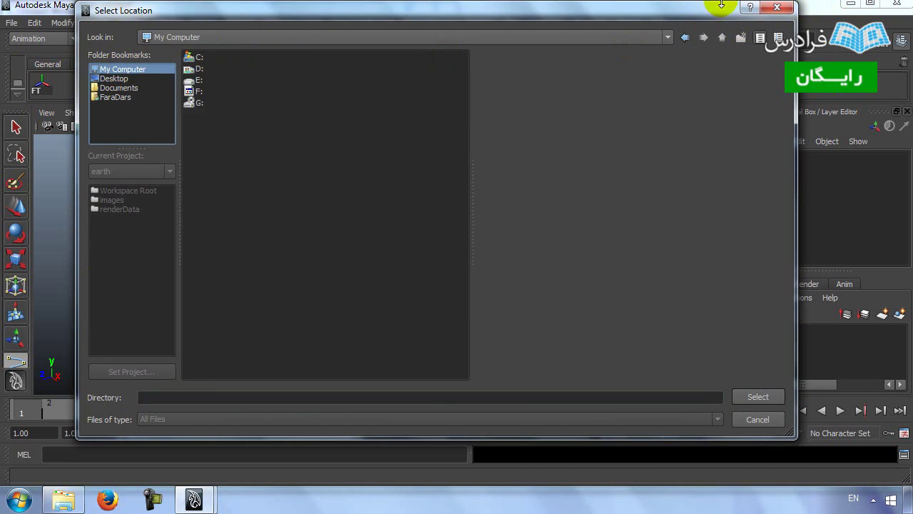
left_click(791, 6)
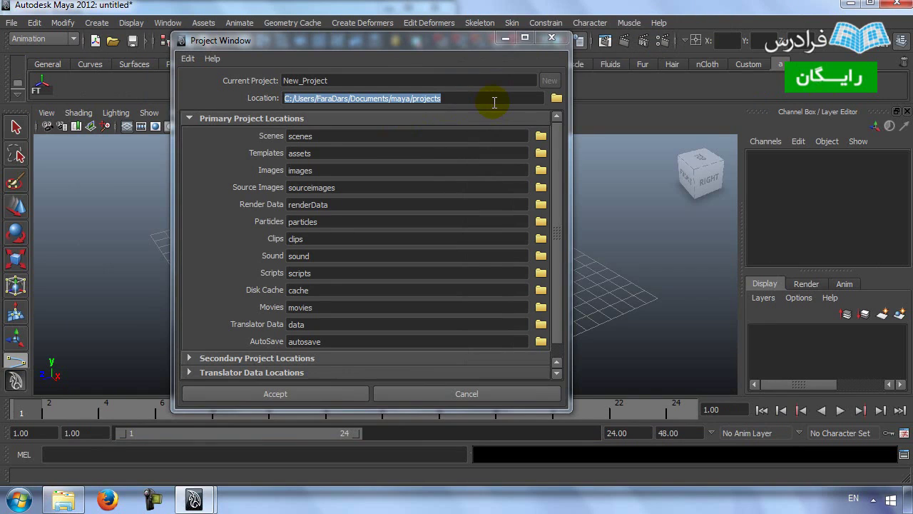
left_click(279, 396)
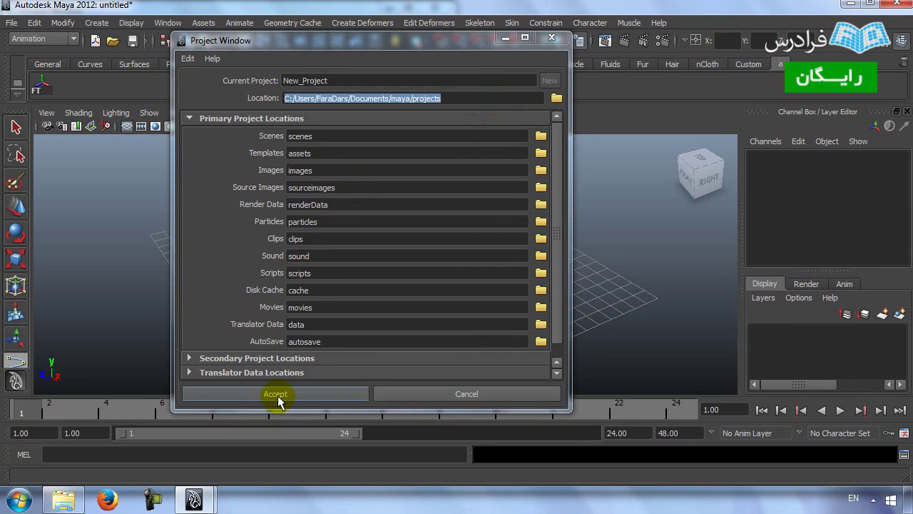
left_click(341, 80)
double_click(342, 80)
left_click(322, 80)
double_click(322, 81)
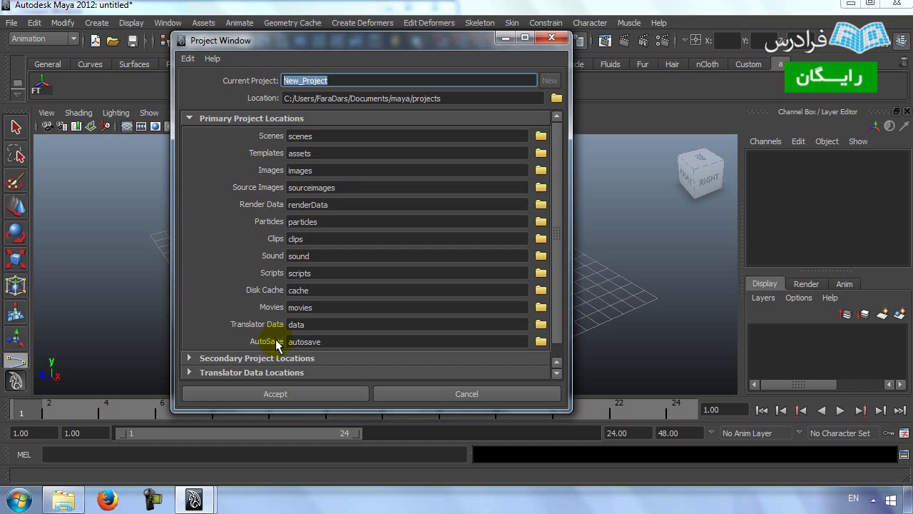
double_click(317, 171)
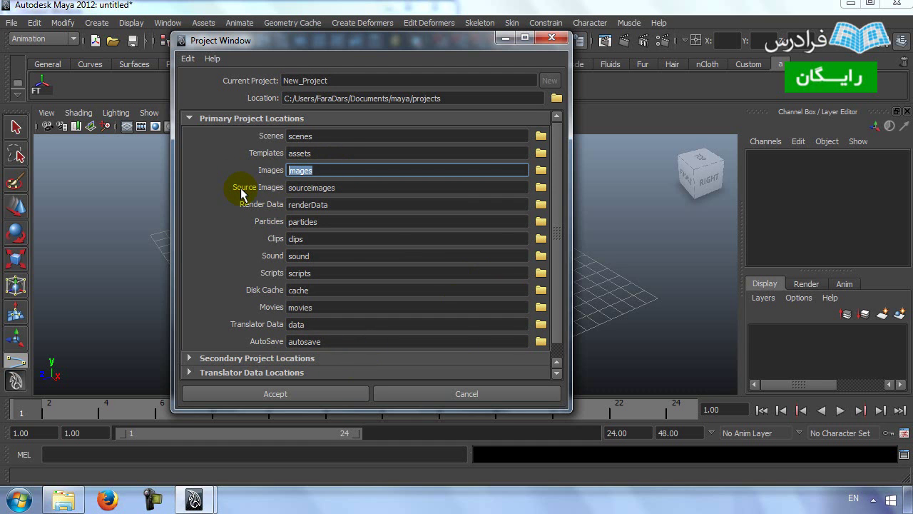
Step: Clear the Sound and Images folder names from the new project's primary locations
left_click(347, 257)
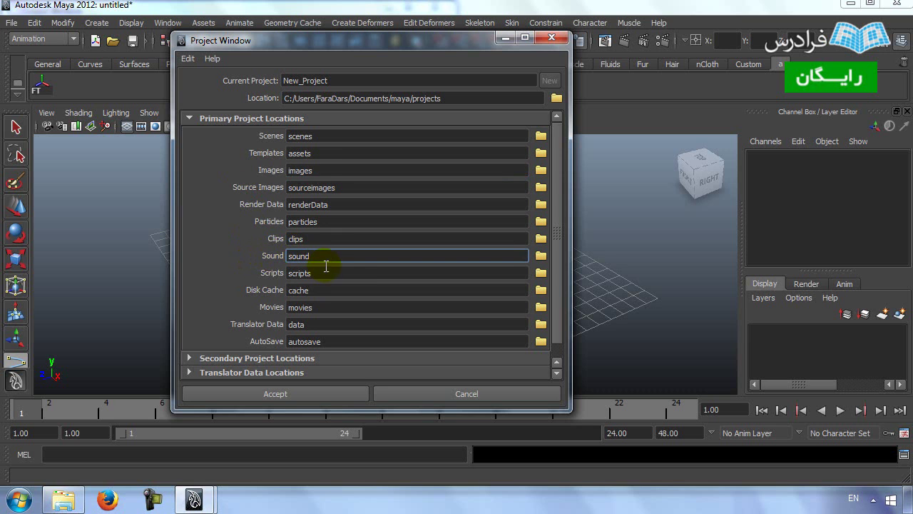
left_click_drag(329, 255, 244, 255)
key("BackSpace")
left_click_drag(320, 171, 254, 178)
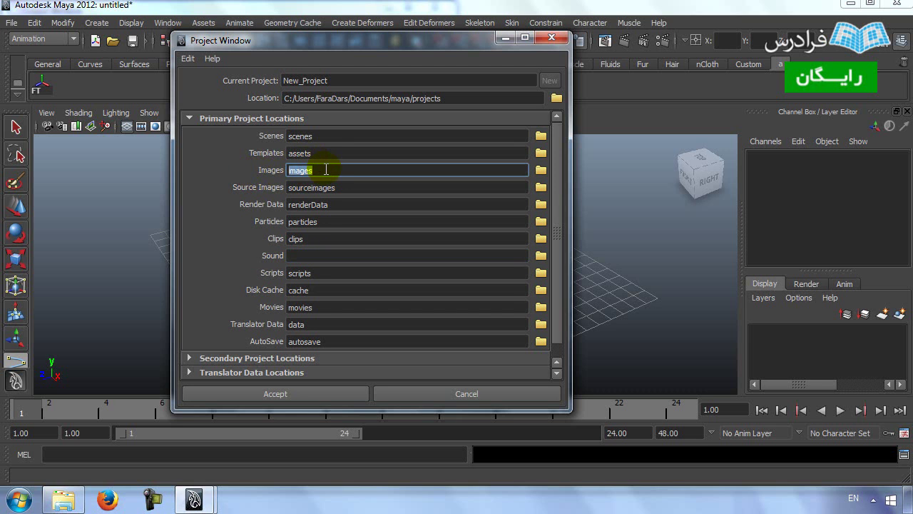
key("BackSpace")
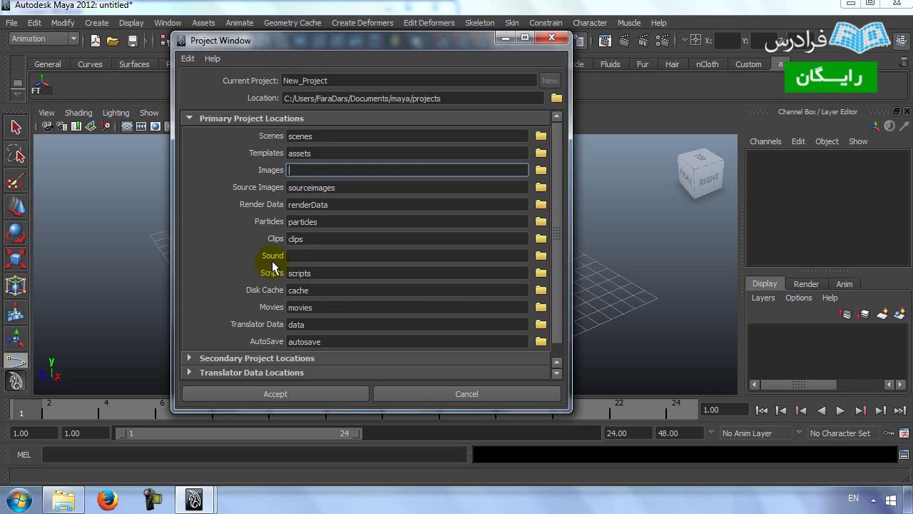
Step: Accept the new project's settings and activate the Select Tool
left_click(305, 391)
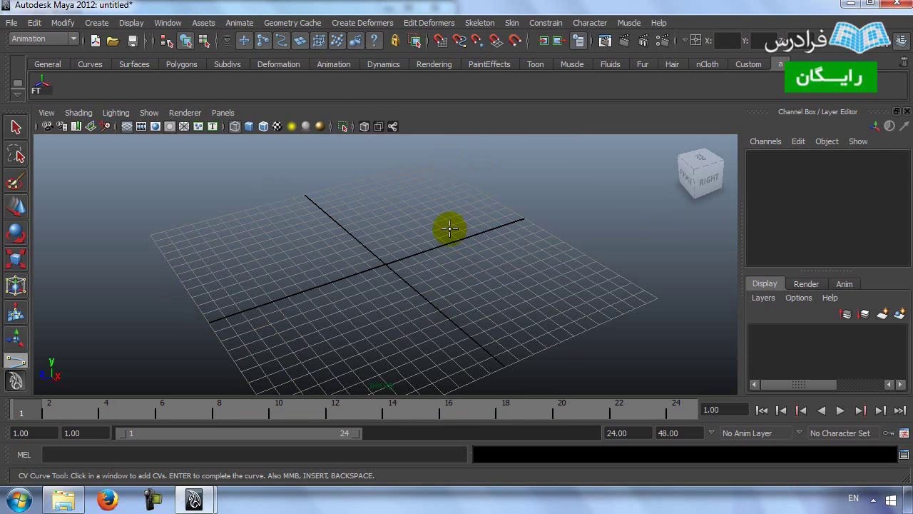
left_click(15, 127)
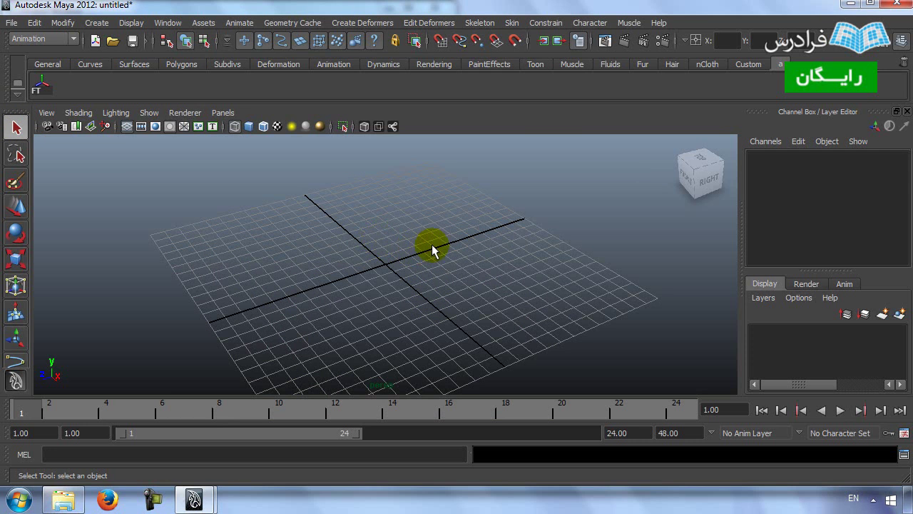
Step: Switch from the perspective view to a maximized top view
left_click(97, 24)
left_click(425, 299)
key("space")
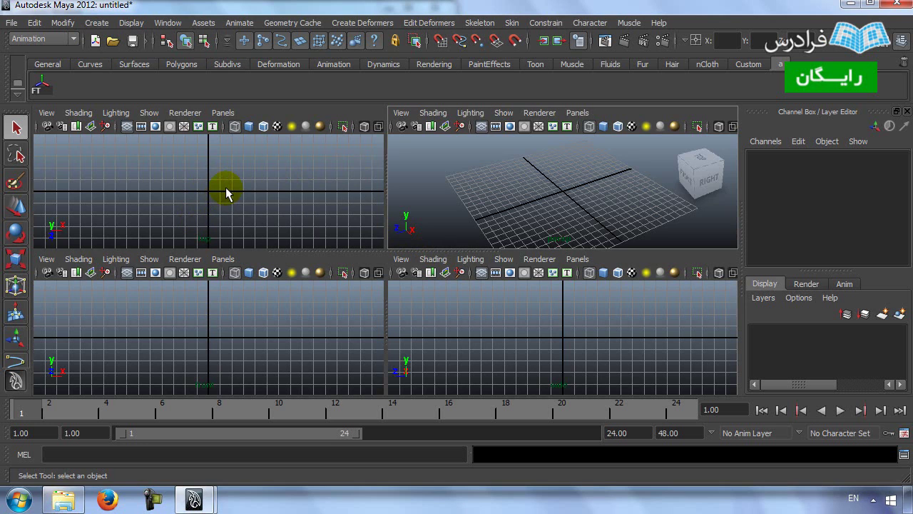
key("space")
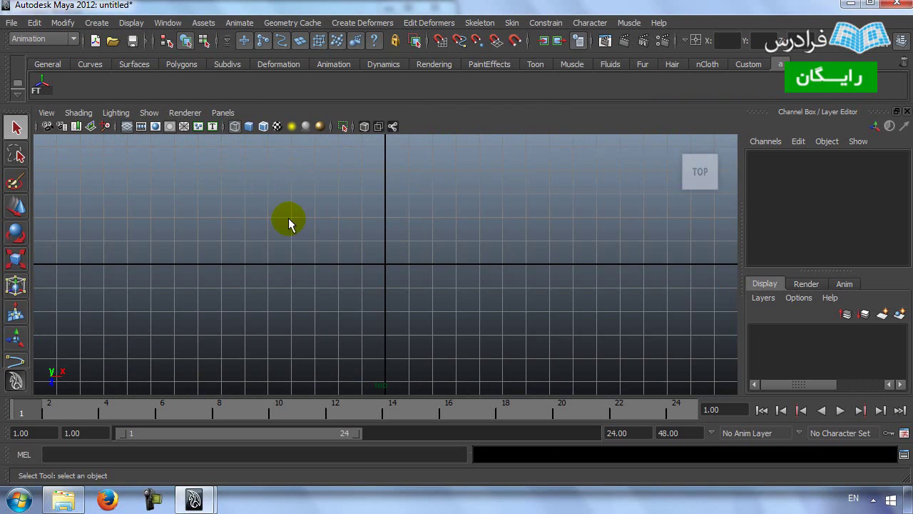
Step: Draw a polygon sphere with a radius of about 2.7, centred about 7.2 units along the positive X axis
left_click(97, 22)
mouse_move(119, 62)
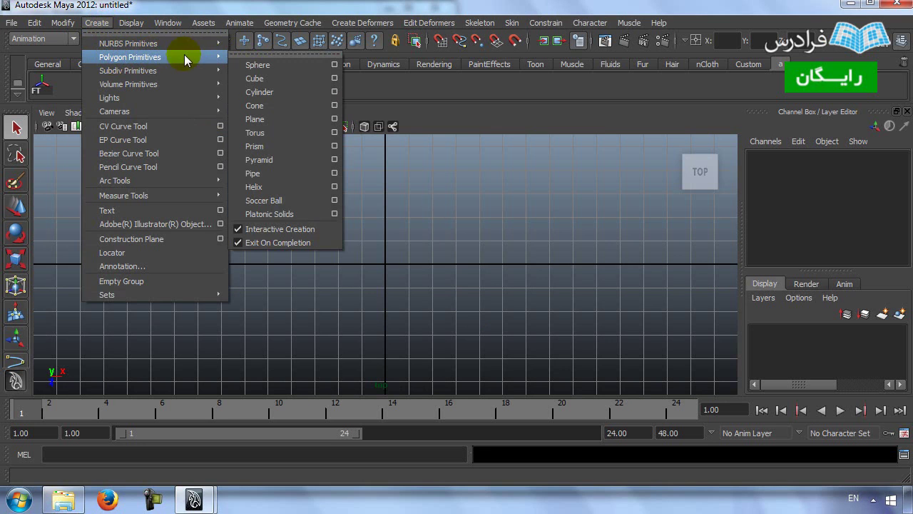
left_click(274, 67)
left_click_drag(557, 266, 619, 297)
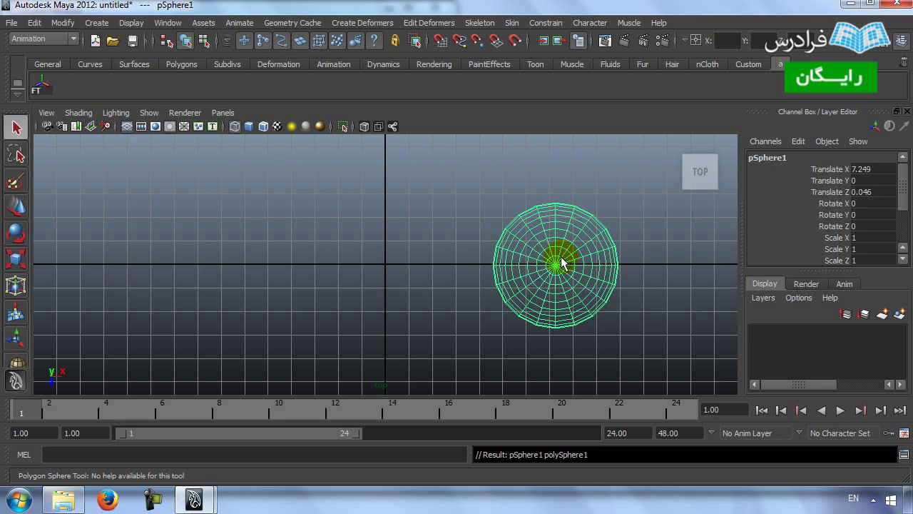
mouse_move(904, 193)
left_mouse_down()
mouse_move(904, 238)
mouse_move(903, 200)
left_mouse_up()
left_click(907, 112)
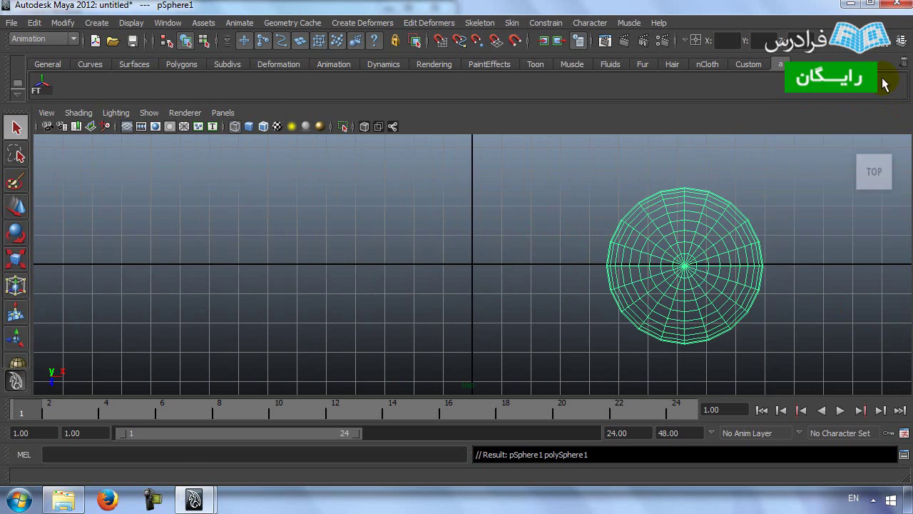
left_click(901, 43)
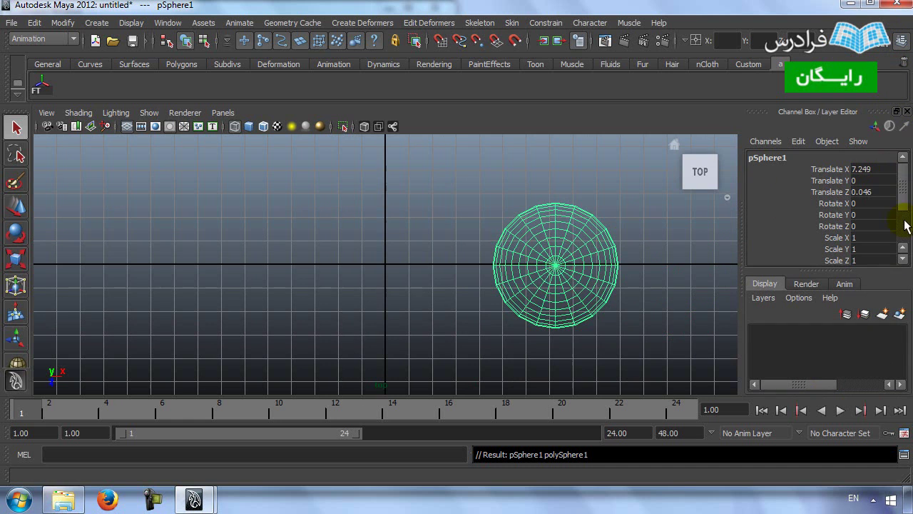
Step: Set the polygon sphere's radius to 5
scroll(904, 207, "down", 2)
scroll(898, 180, "up", 2)
scroll(903, 207, "down", 3)
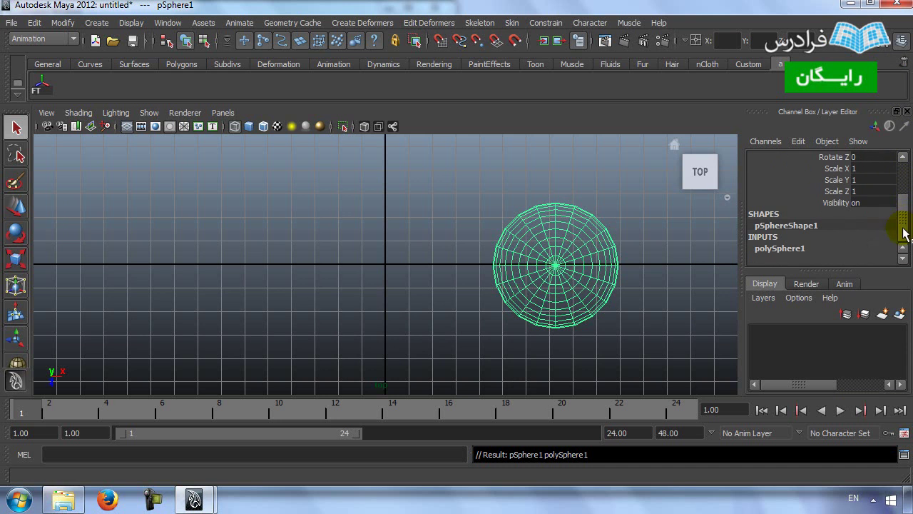
left_click(783, 250)
scroll(902, 214, "down", 2)
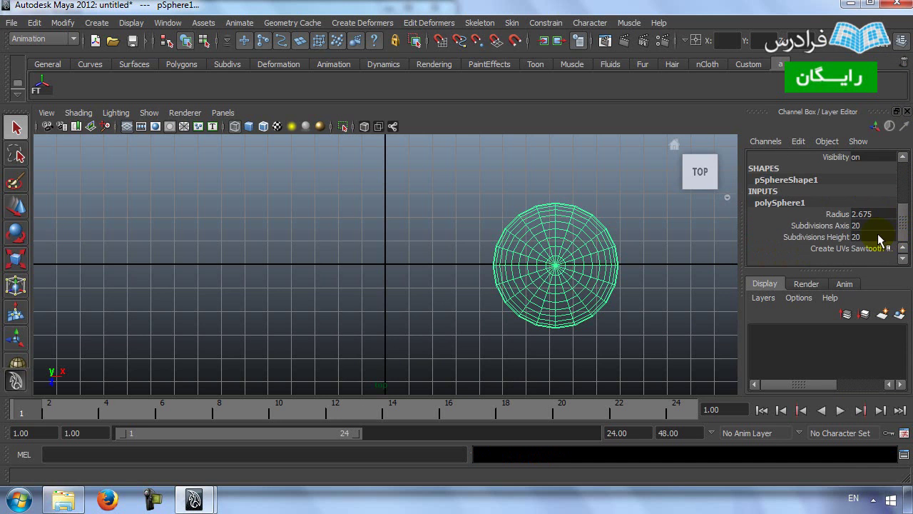
left_click(887, 215)
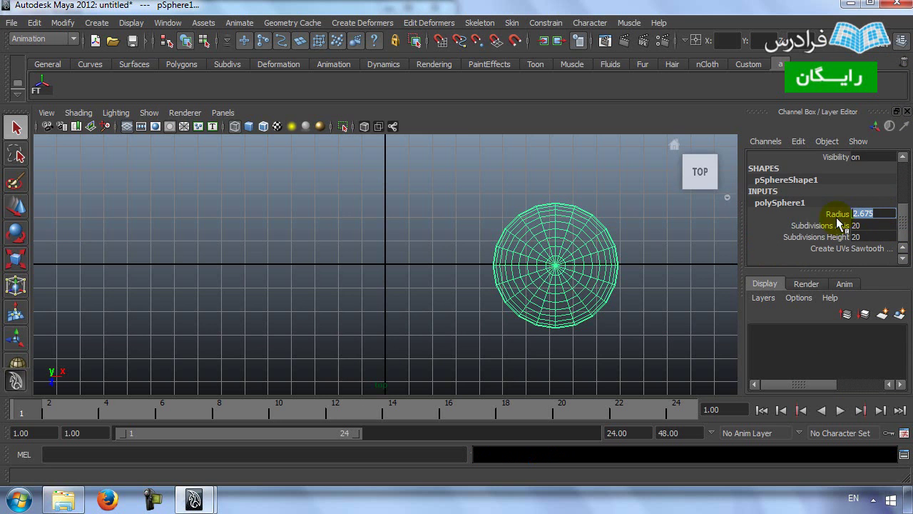
type("5")
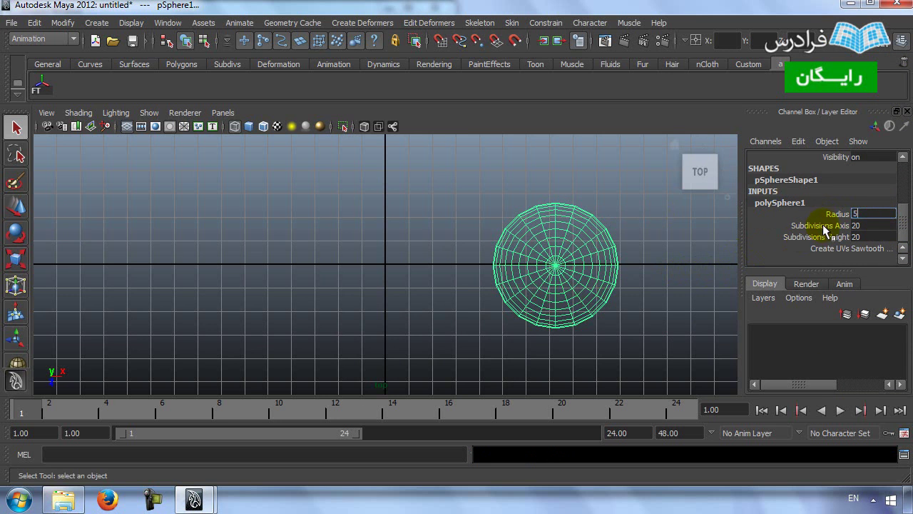
left_click(835, 214)
Step: Rename the large sphere as earth
scroll(902, 228, "up", 4)
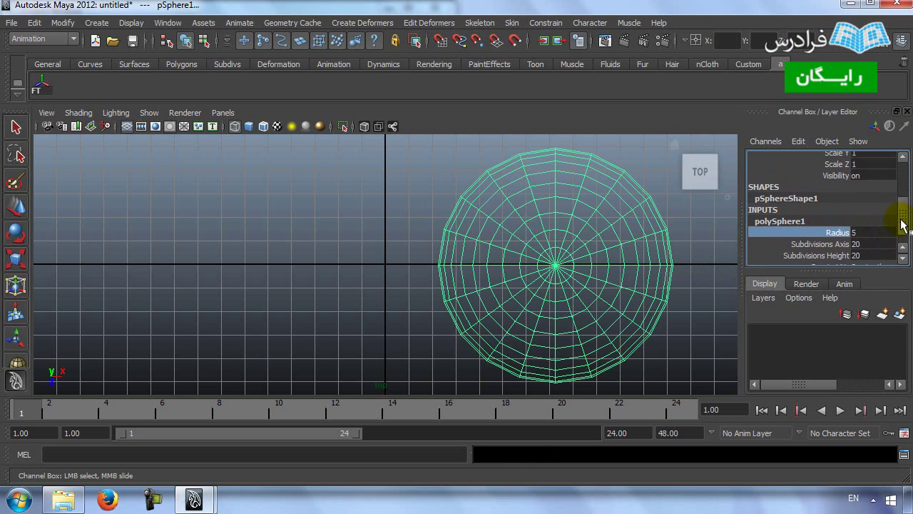
scroll(902, 185, "up", 2)
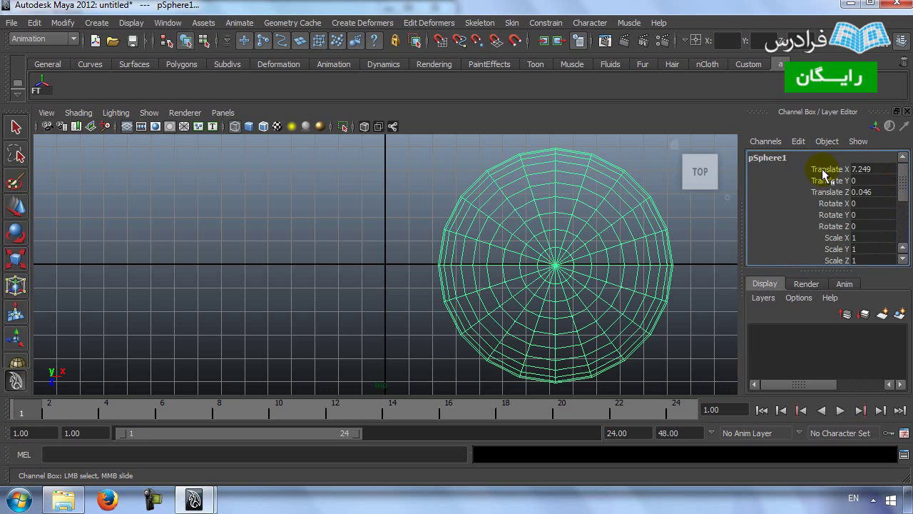
left_click(774, 159)
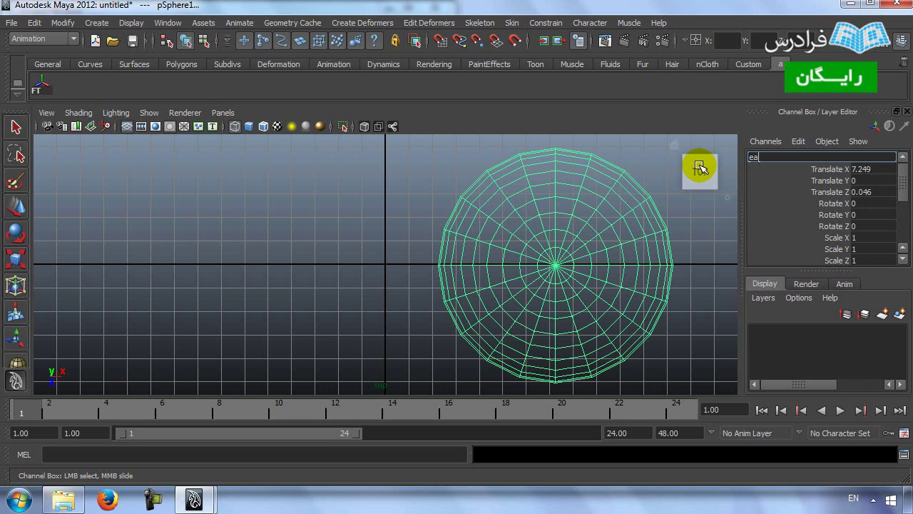
left_click(796, 172)
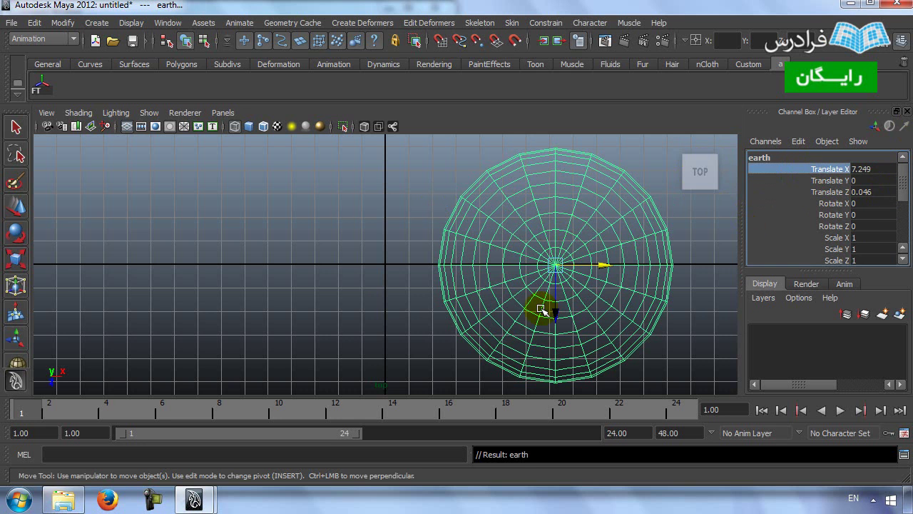
Step: Freeze the transformations of the earth sphere
double_click(862, 169)
key("Tab")
key("Tab")
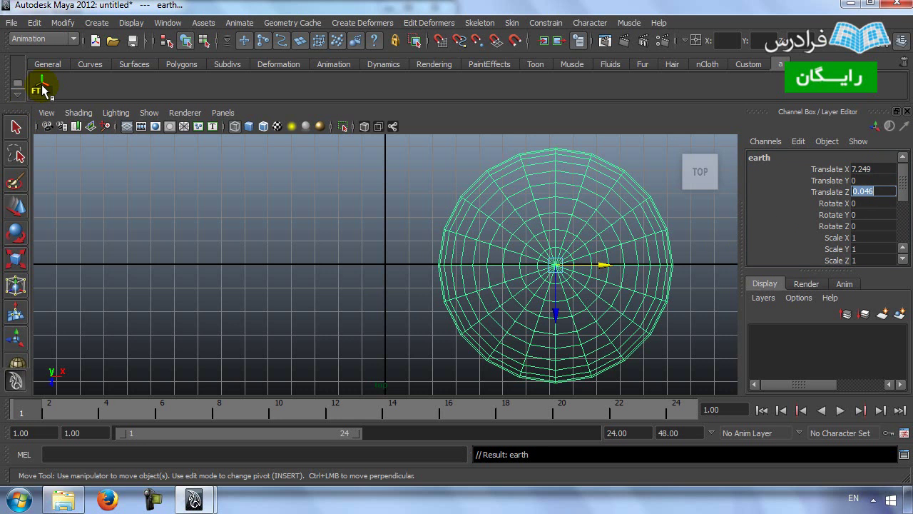
left_click(41, 87)
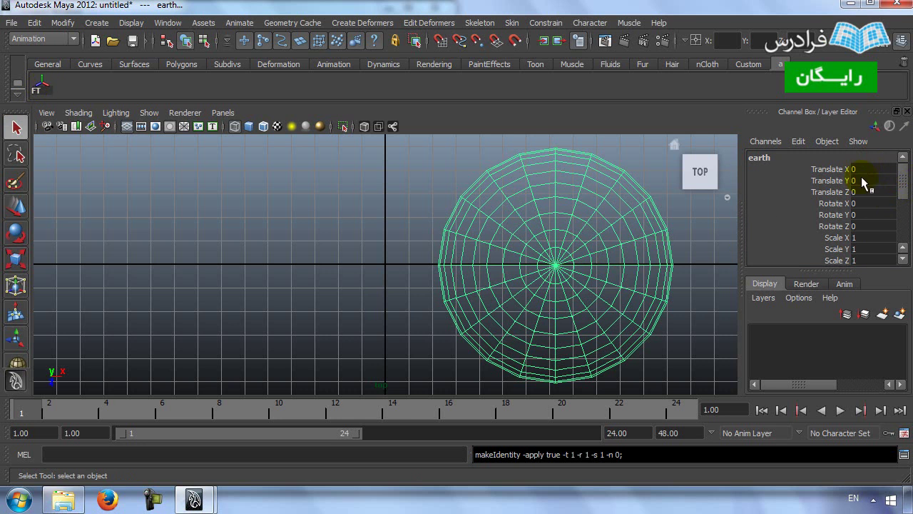
Step: Turn off Interactive Creation for polygon primitives
scroll(164, 330, "down", 2)
scroll(502, 300, "down", 1)
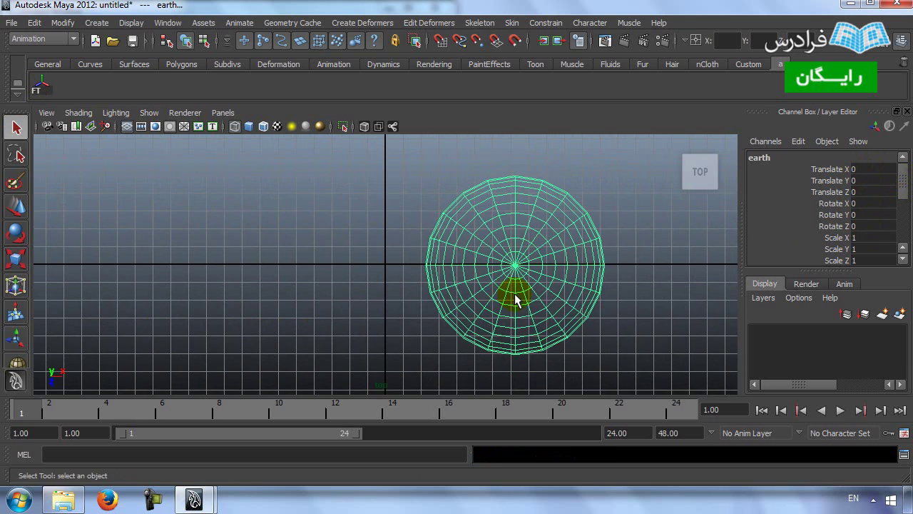
scroll(432, 257, "down", 2)
scroll(432, 257, "down", 1)
scroll(467, 266, "down", 1)
scroll(457, 266, "down", 1)
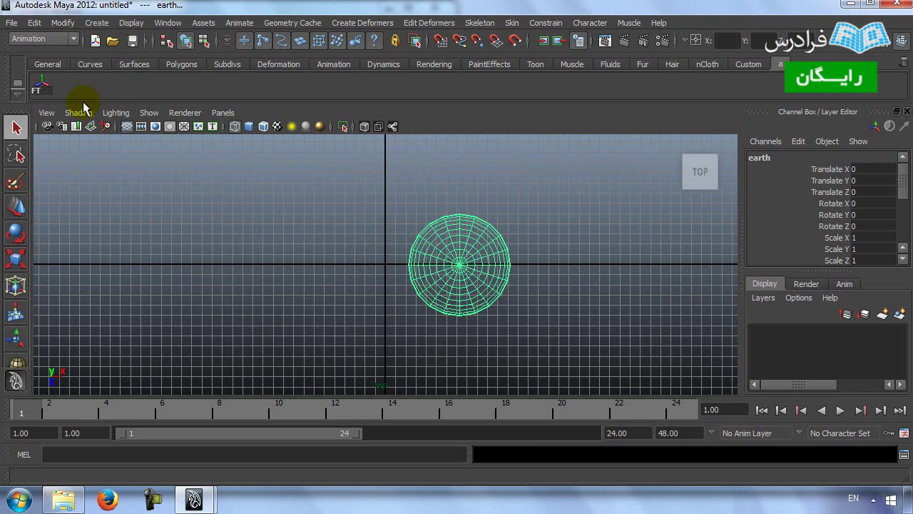
left_click(98, 23)
mouse_move(127, 73)
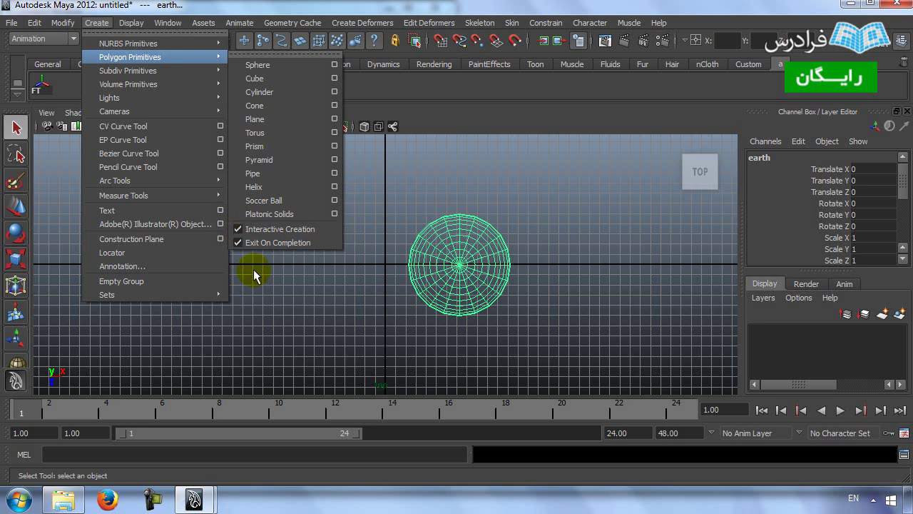
left_click(243, 229)
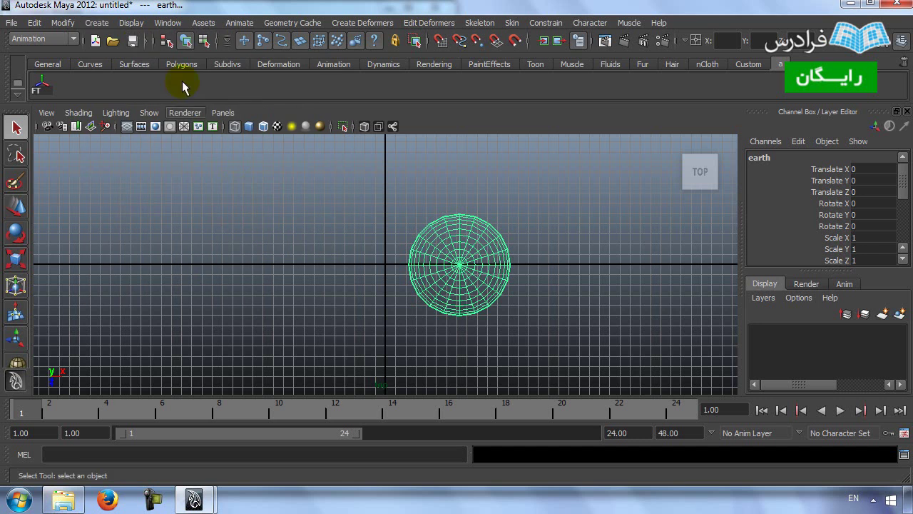
Step: Create a second polygon sphere at the origin and move it along X to about -12.7
left_click(97, 23)
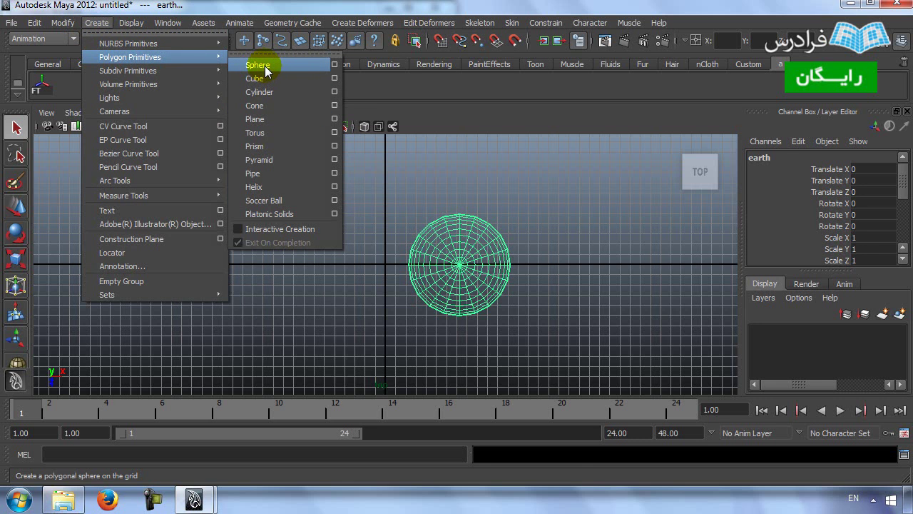
left_click(259, 65)
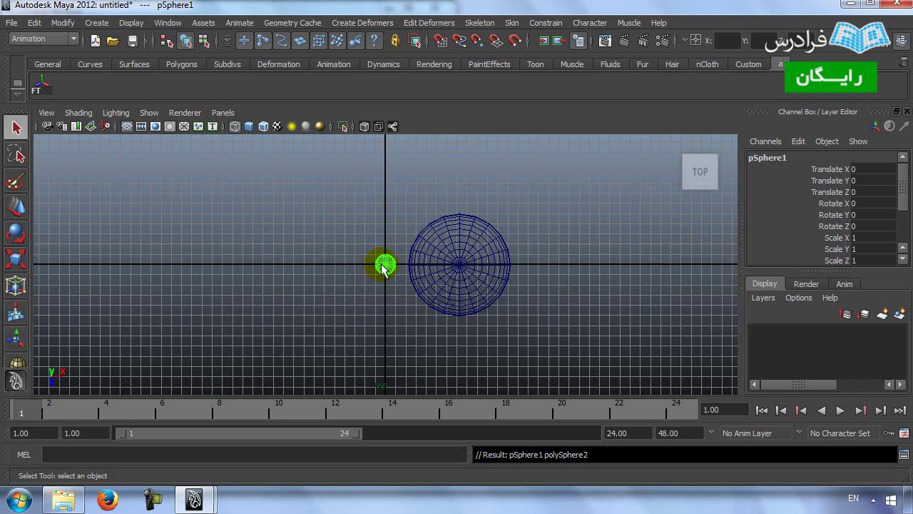
left_click(16, 206)
left_click_drag(437, 267, 306, 265)
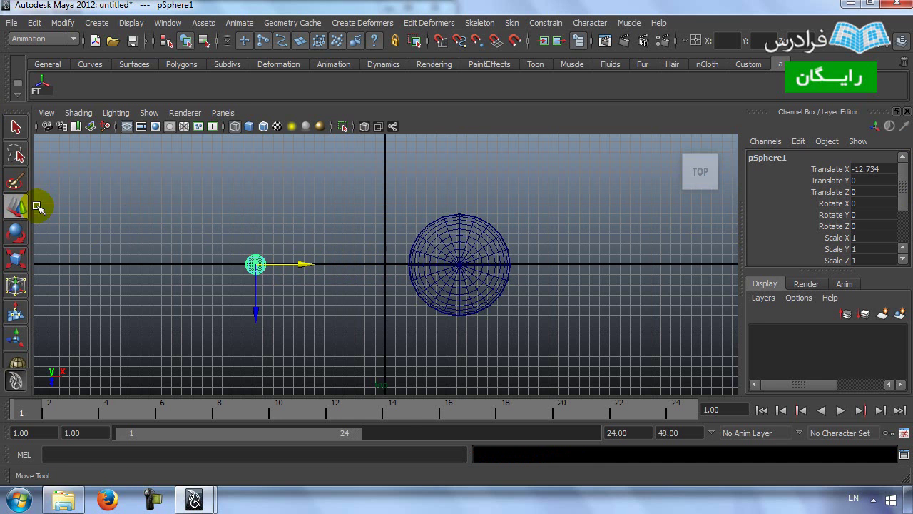
Step: Try scaling the small sphere uniformly to about 1.69, undo the scaling and return to the Select Tool
left_click(16, 260)
mouse_move(256, 264)
left_mouse_down()
mouse_move(291, 265)
mouse_move(265, 268)
left_mouse_up()
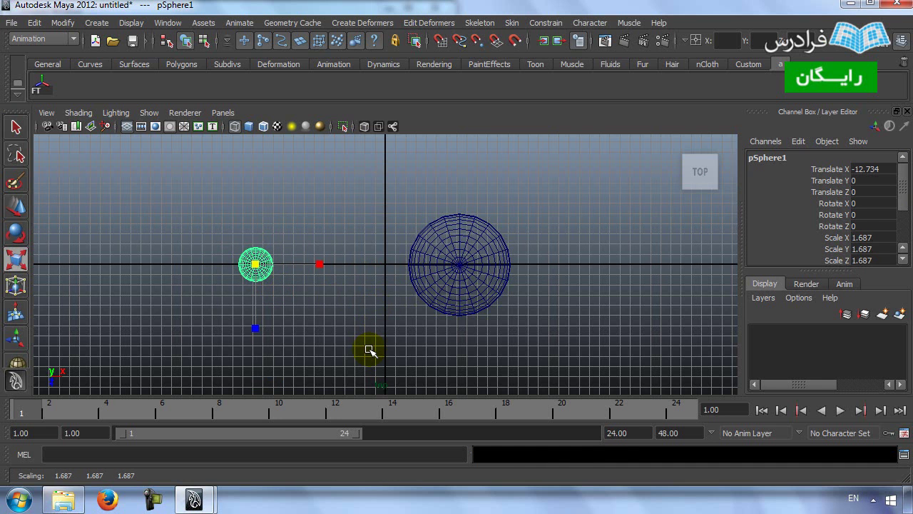
key("ctrl+z")
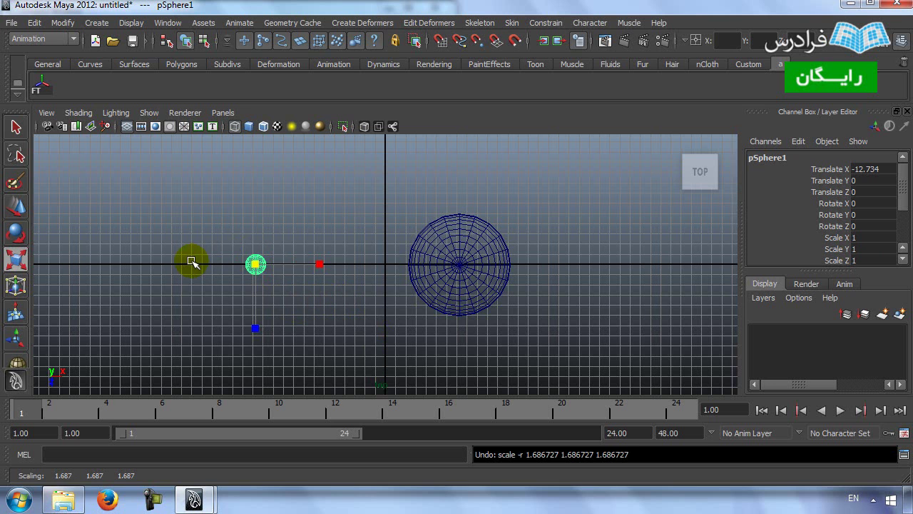
left_click(14, 129)
Step: Rename the small sphere as moon and freeze its transformations
left_click_drag(904, 186, 902, 223)
left_click(875, 213)
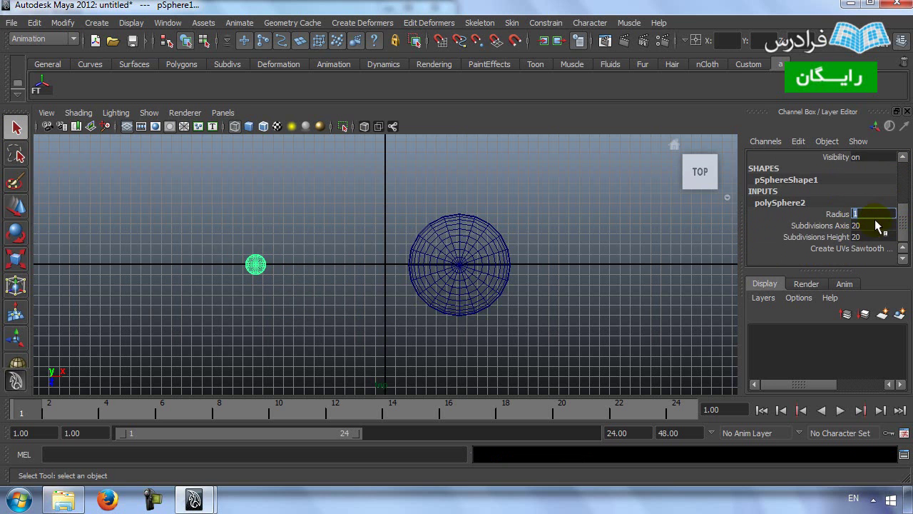
left_click_drag(903, 217, 900, 168)
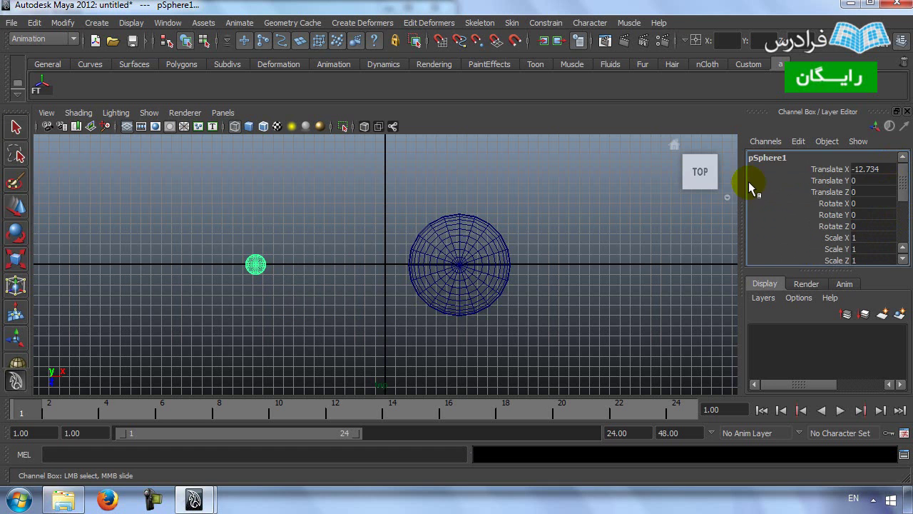
left_click(782, 158)
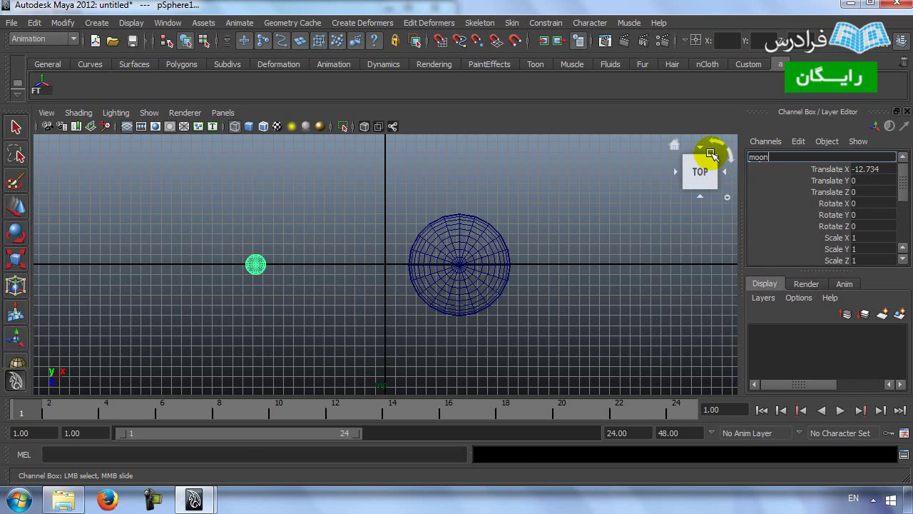
left_click(805, 172)
left_click(50, 88)
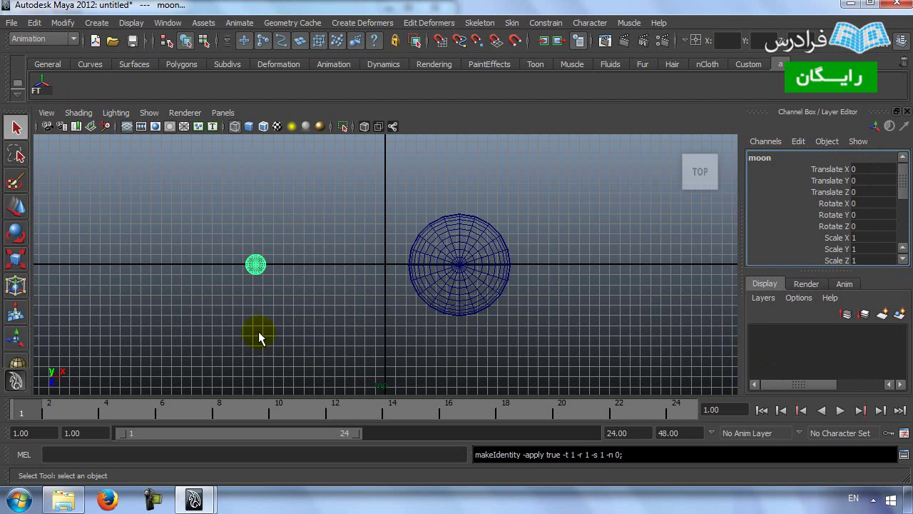
Step: Select the earth and moon spheres in turn to check their names and transform values
left_click(320, 353)
left_click(431, 281)
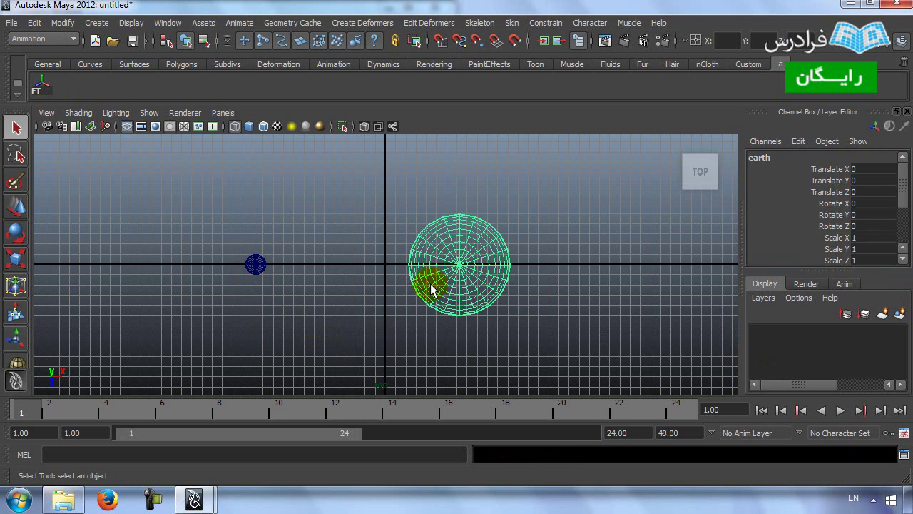
left_click(253, 264)
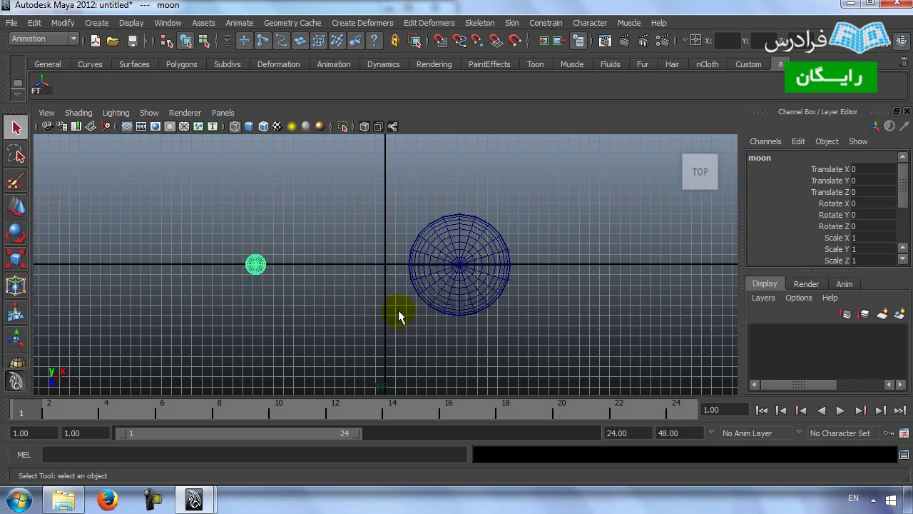
left_click(460, 268)
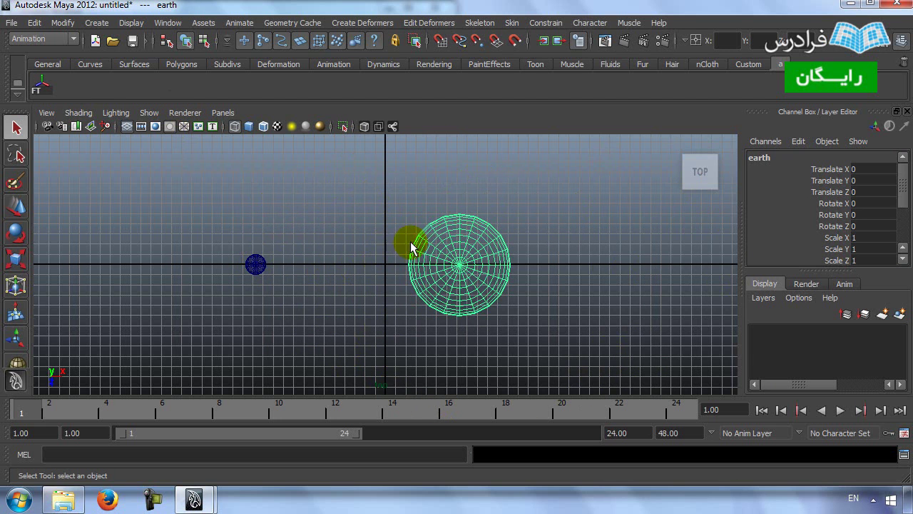
Step: Draw a NURBS circle around the earth sphere in the top view, centred at about X 7.45 and Z 0.1
left_click(101, 26)
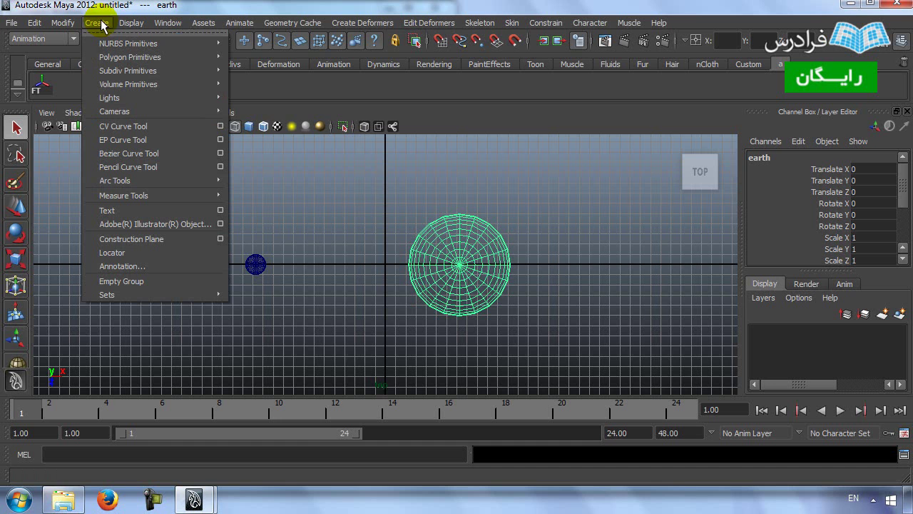
mouse_move(118, 48)
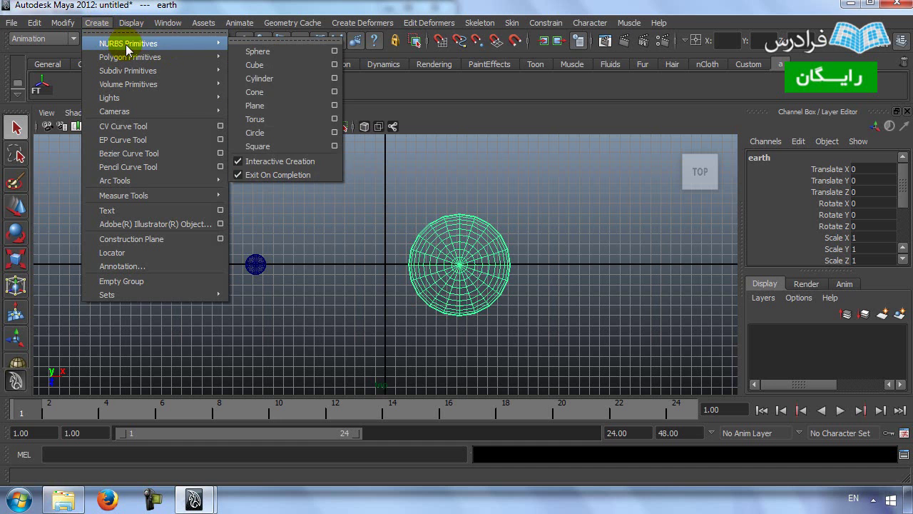
left_click(257, 135)
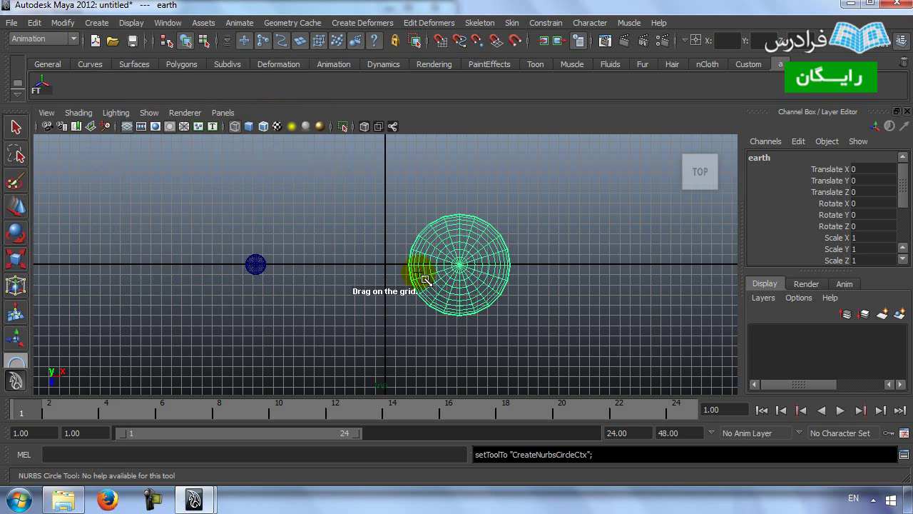
left_click_drag(461, 265, 593, 314)
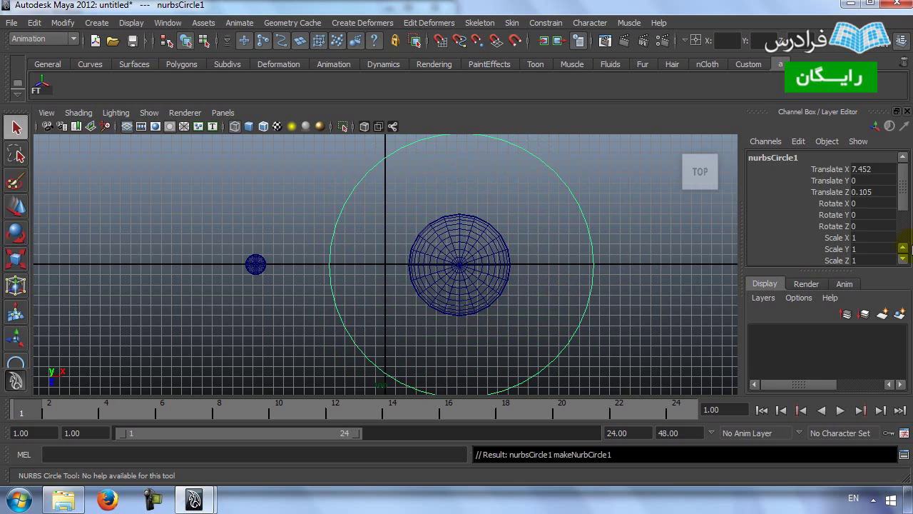
Step: Set the radius of the NURBS circle around the earth to 12 and deselect the circle
left_click_drag(905, 192, 901, 214)
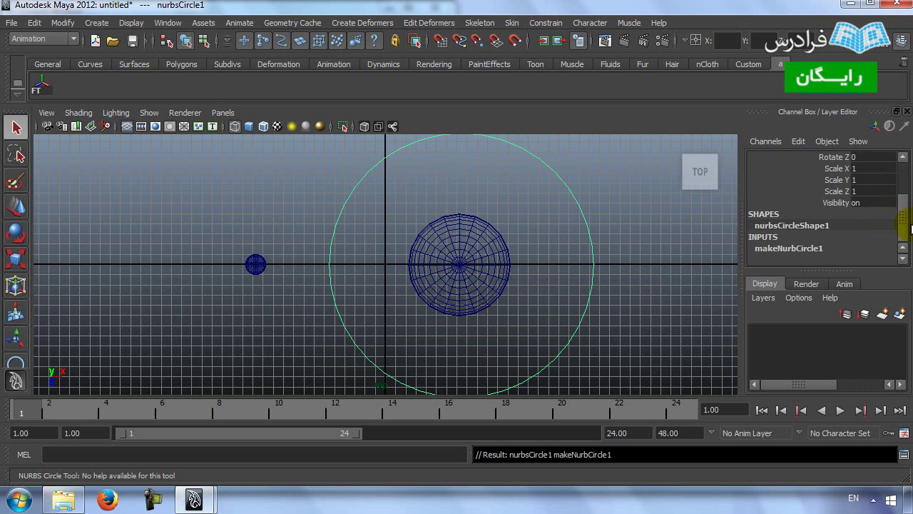
left_click(794, 225)
left_click(778, 248)
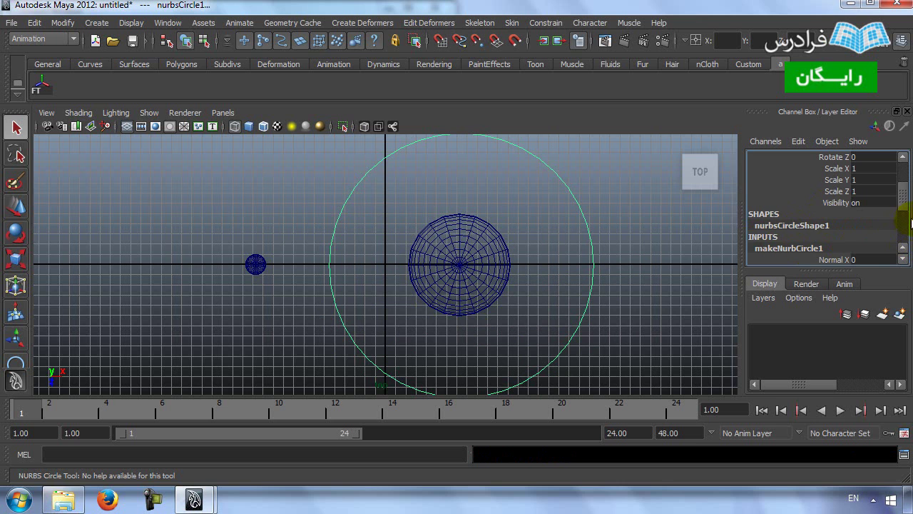
left_click_drag(903, 201, 901, 221)
double_click(878, 257)
type("12")
key("Return")
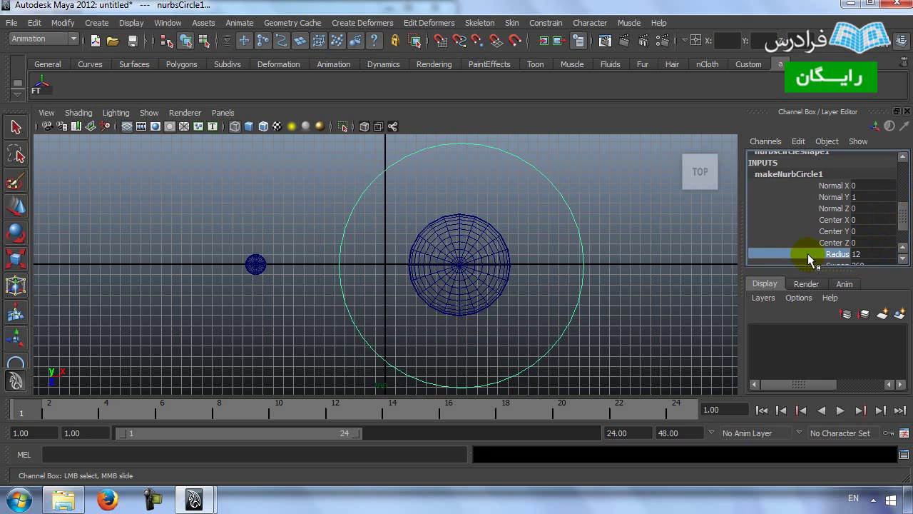
scroll(492, 298, "down", 3)
scroll(446, 301, "up", 1)
left_click(548, 317)
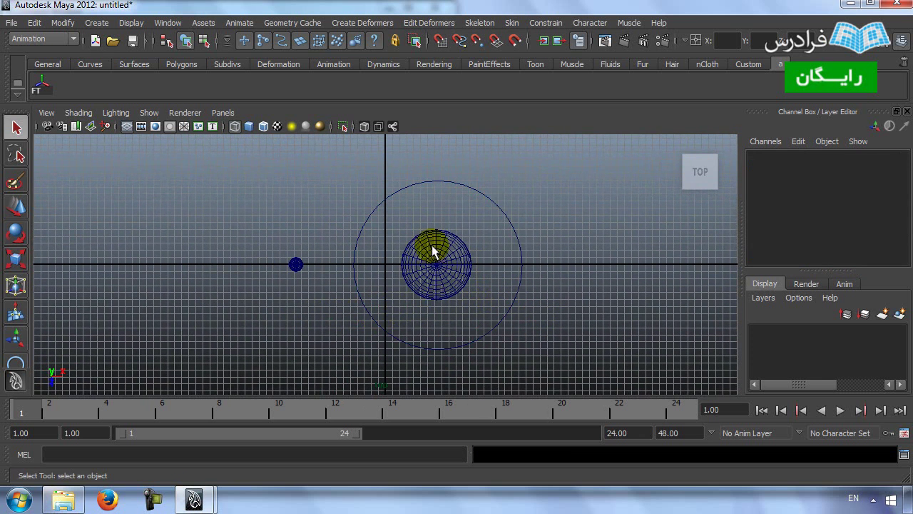
left_click(431, 244)
left_click(98, 23)
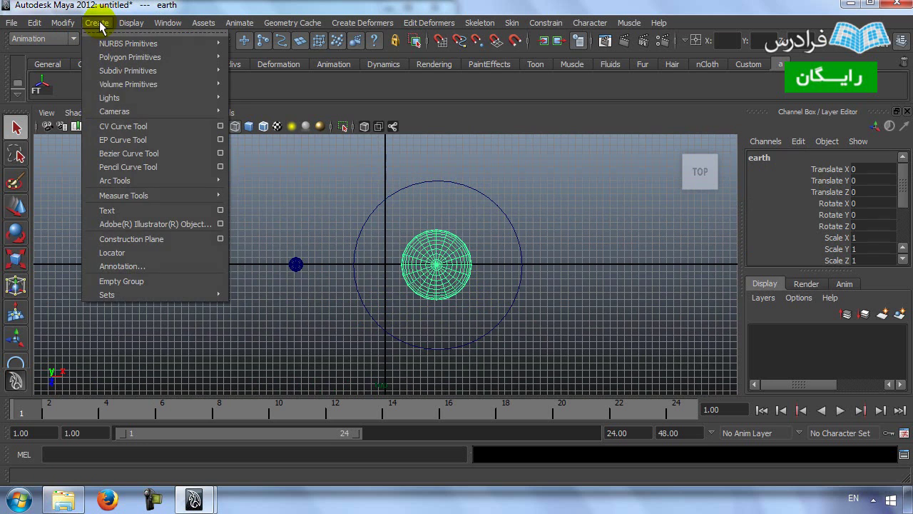
left_click(290, 348)
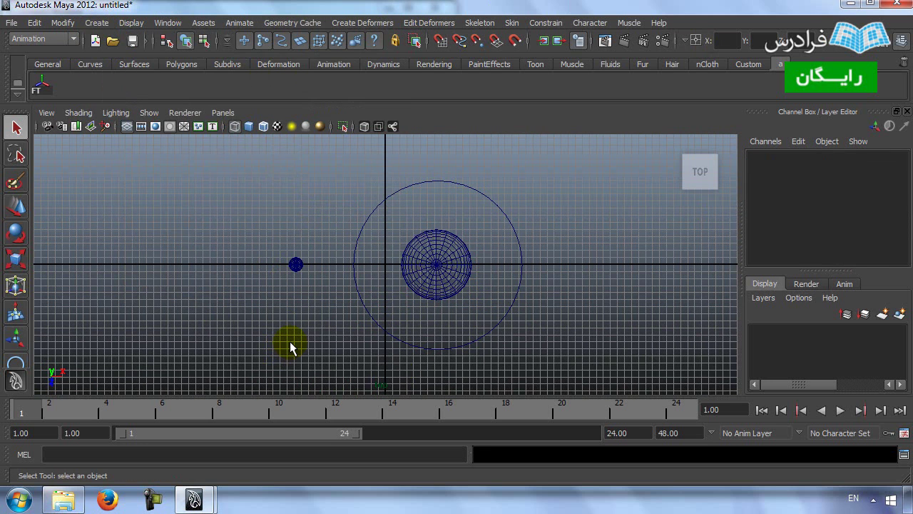
left_click(417, 289)
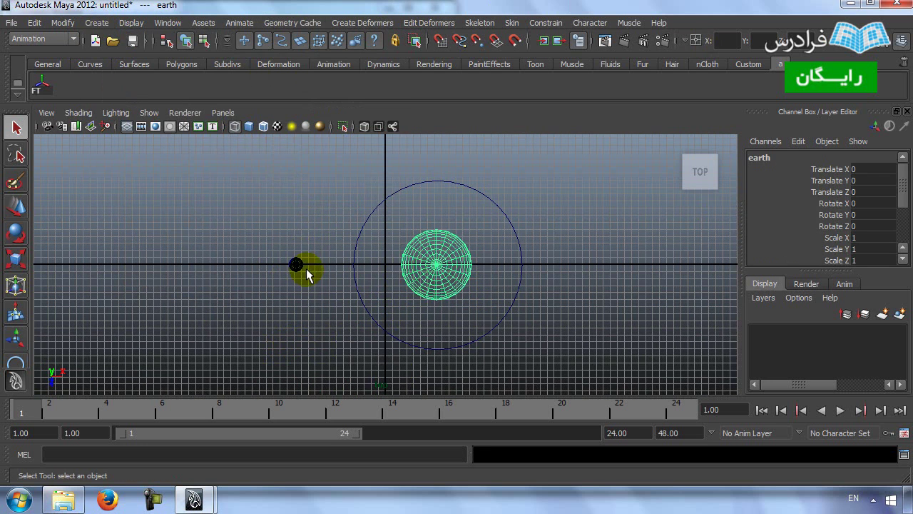
left_click(297, 264)
left_click(318, 305)
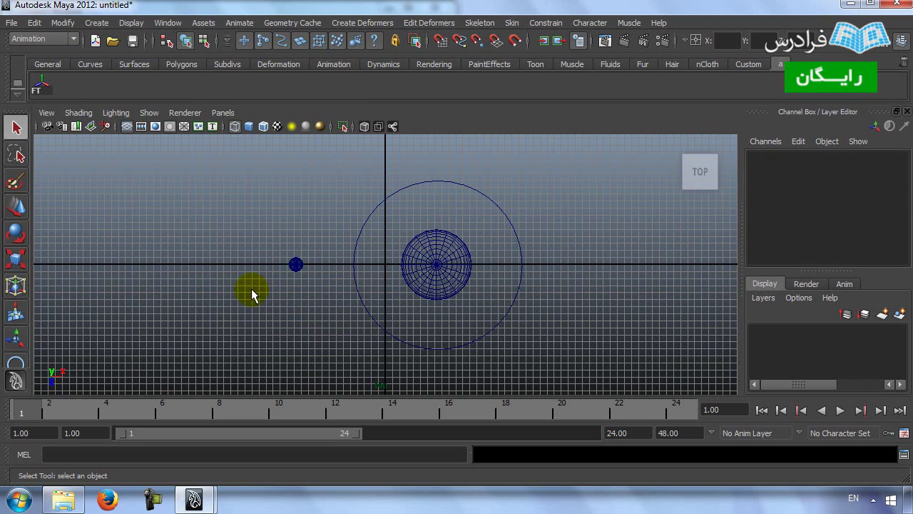
left_click(421, 271)
left_click(296, 266)
key("ctrl+z")
left_click(303, 315)
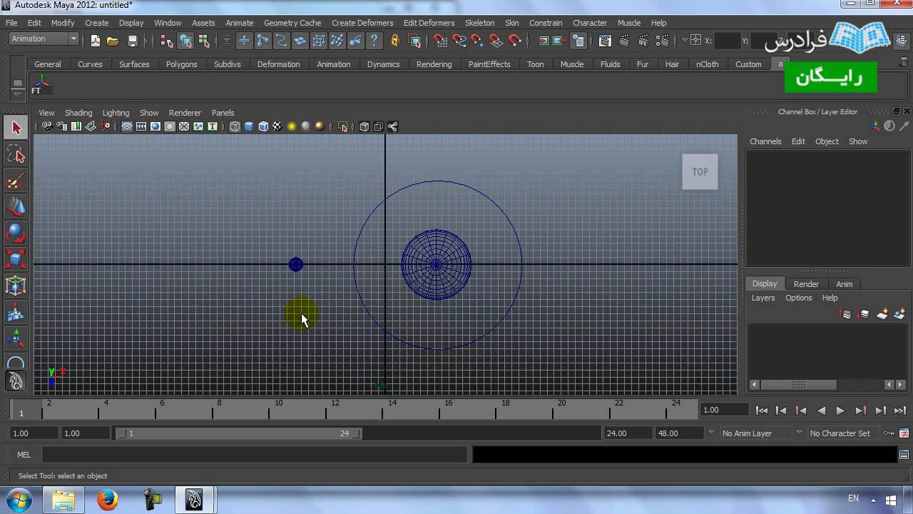
Step: Show the perspective view at full size, frame the spheres and circle, and display them smooth shaded
key("space")
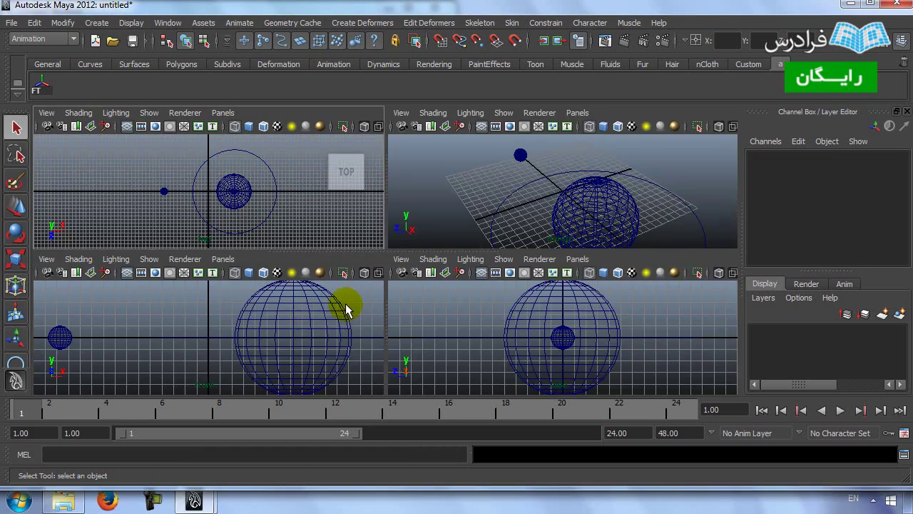
key("space")
right_click_drag(393, 265, 302, 272, "alt")
left_click_drag(301, 271, 340, 292, "alt")
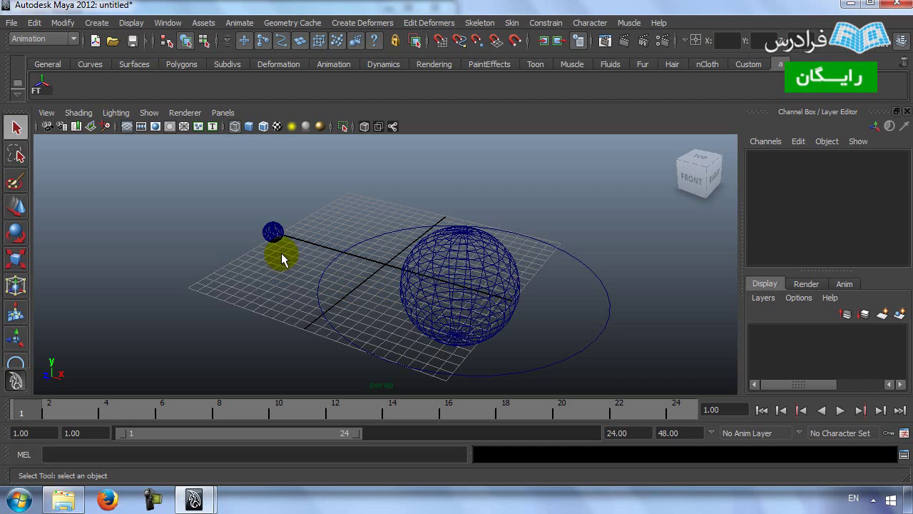
key("5")
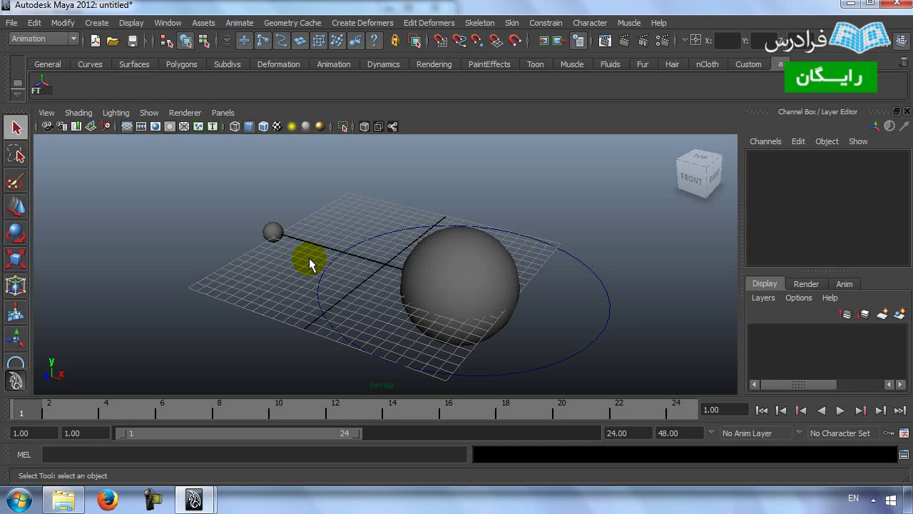
key("4")
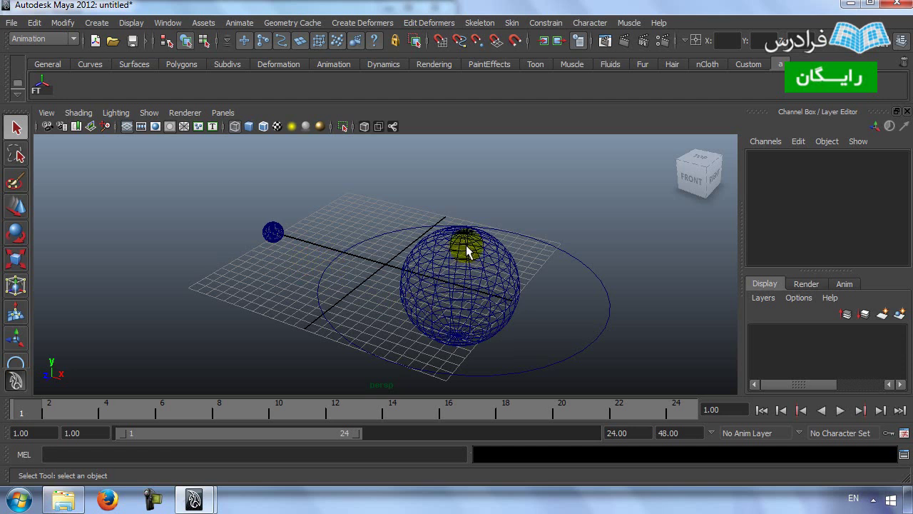
key("5")
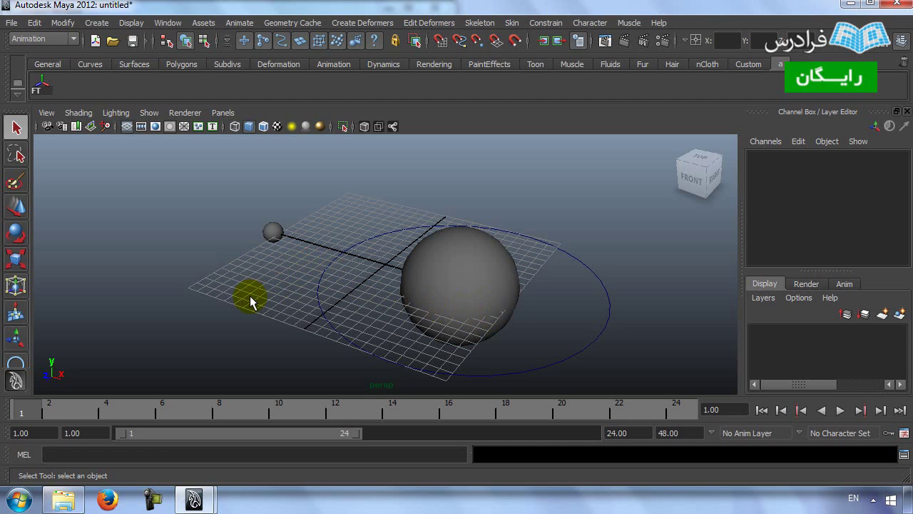
left_click(458, 284)
left_click(235, 300)
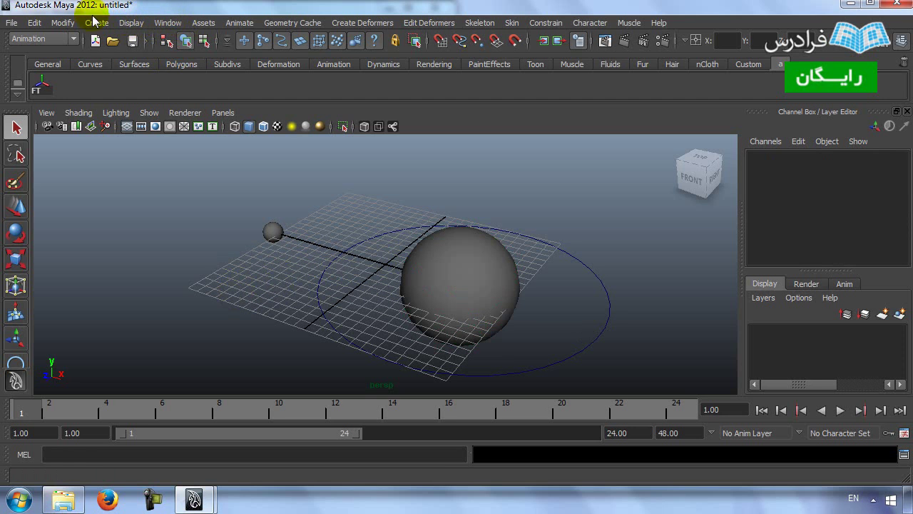
Step: Open the Hypershade and create a new Lambert material
left_click(169, 25)
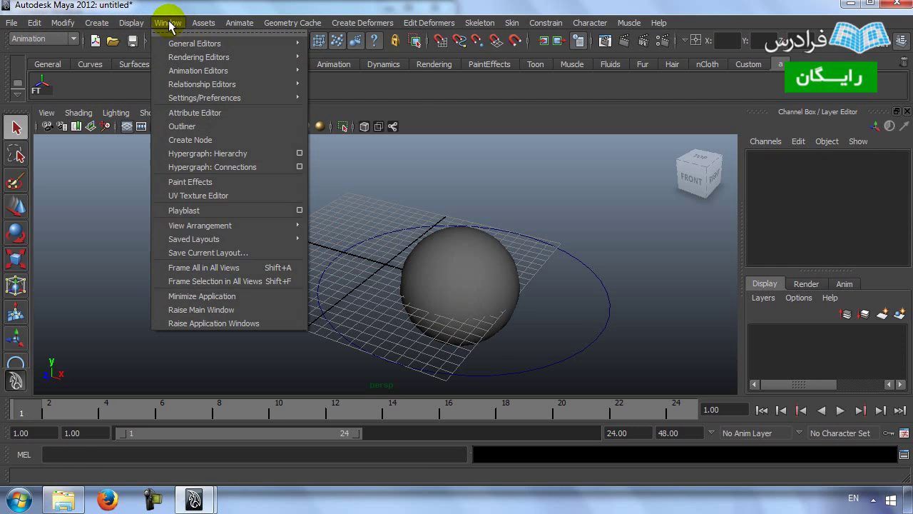
mouse_move(187, 62)
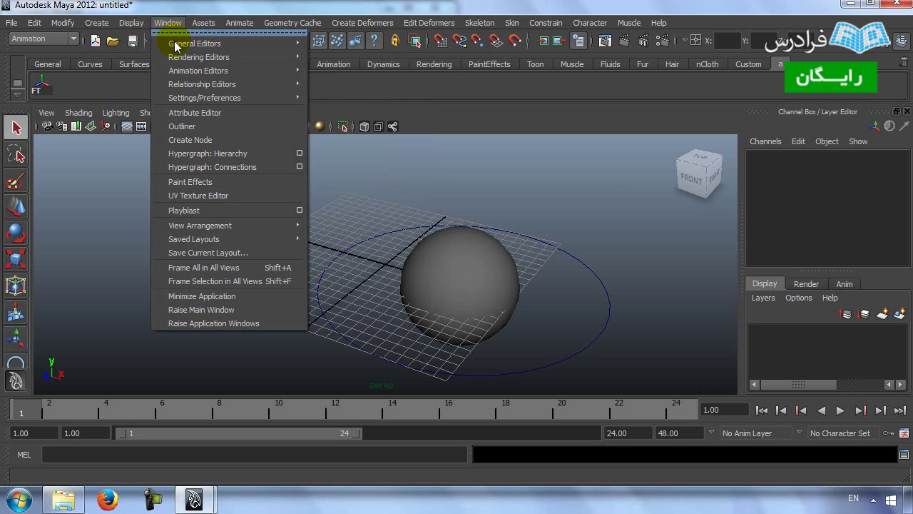
mouse_move(221, 56)
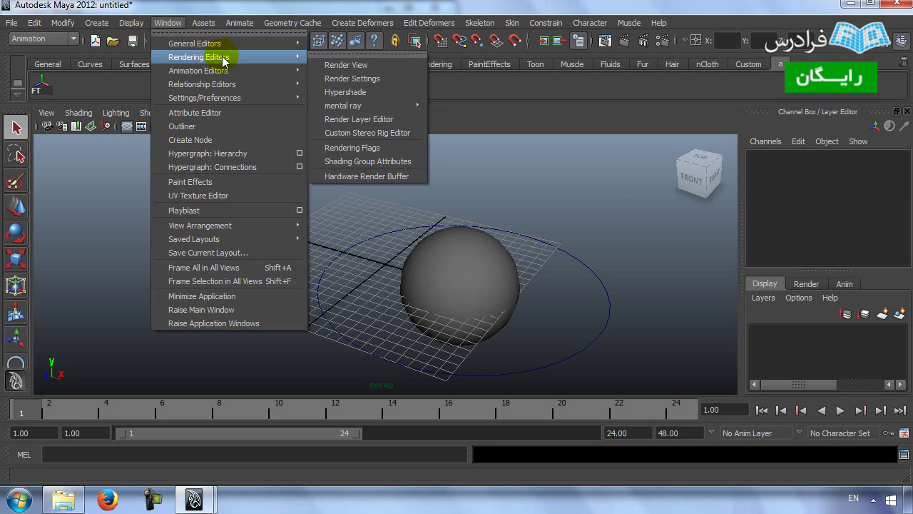
left_click(351, 94)
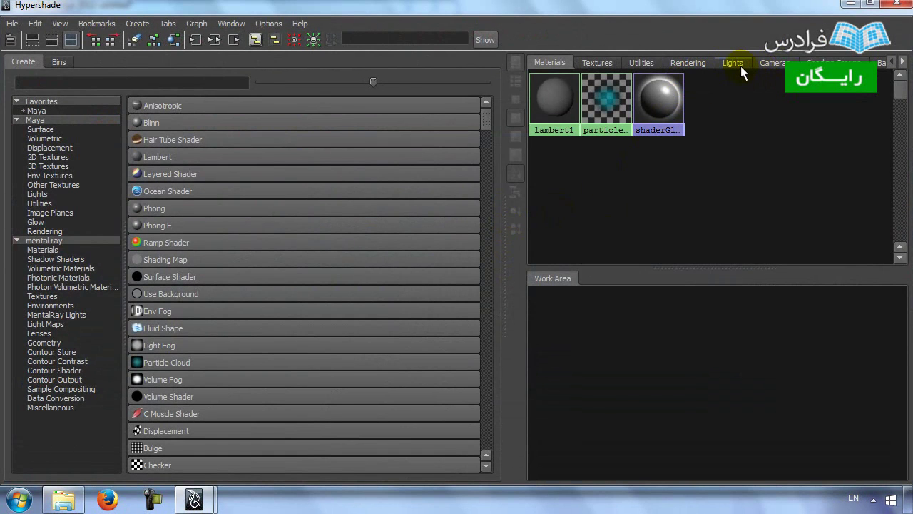
left_click(735, 63)
left_click(772, 63)
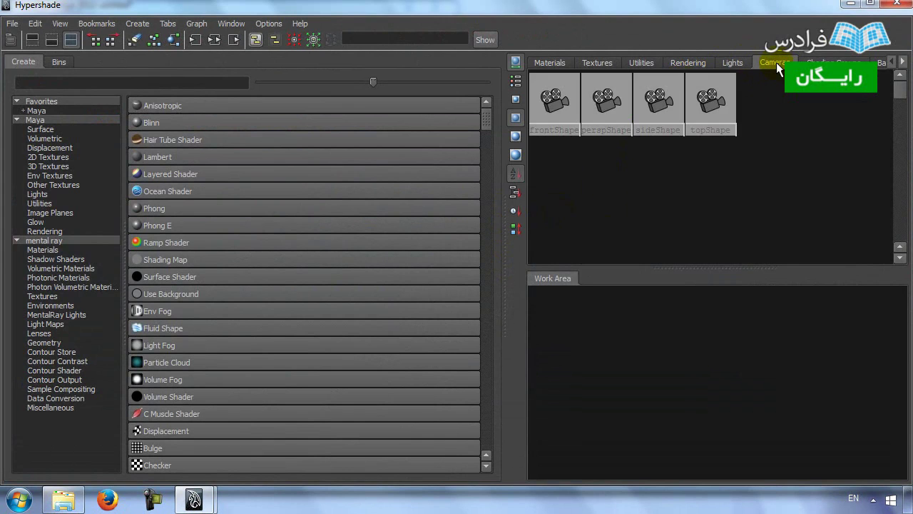
left_click(552, 62)
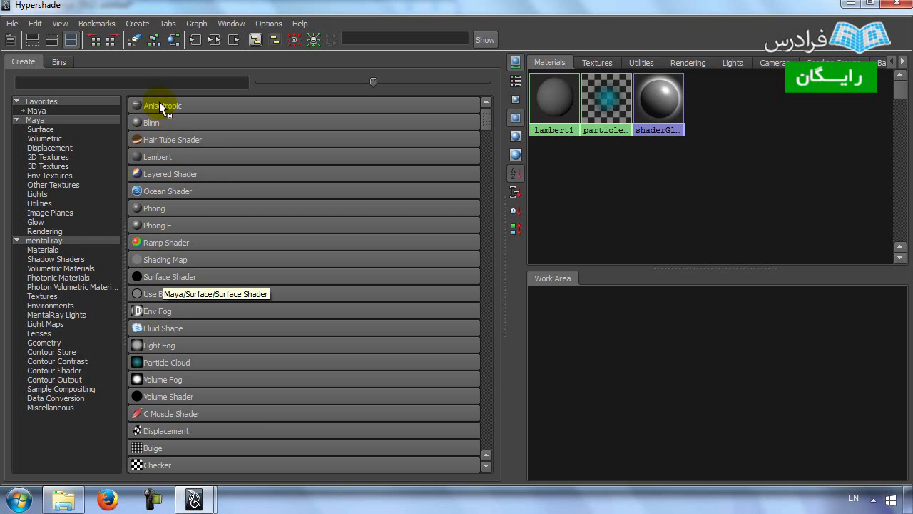
left_click(141, 156)
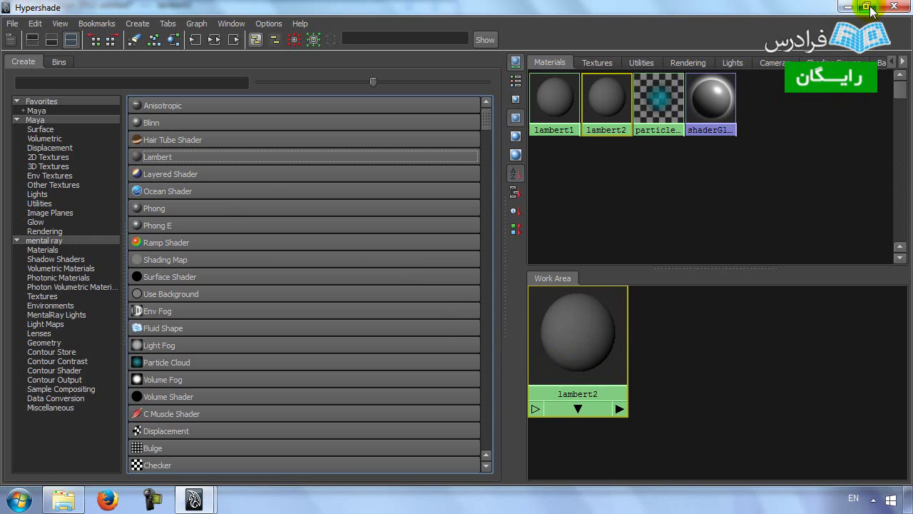
Step: Restore the maximized Hypershade and shrink and move its window so the whole editor fits over the viewport
double_click(723, 10)
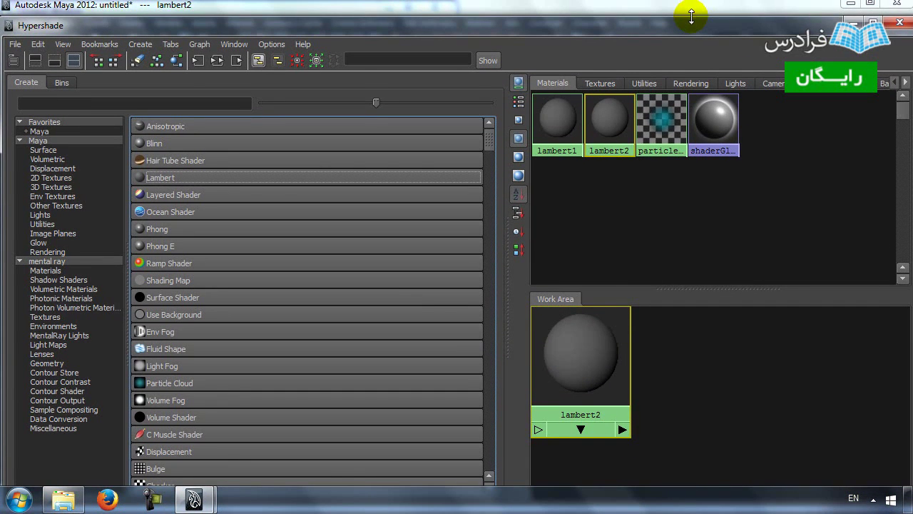
left_click_drag(691, 15, 699, 142)
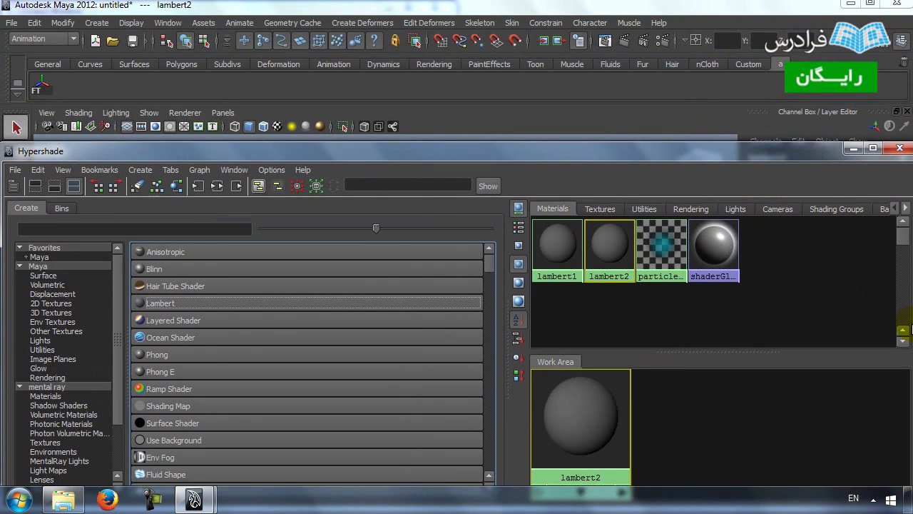
left_click_drag(776, 155, 702, 132)
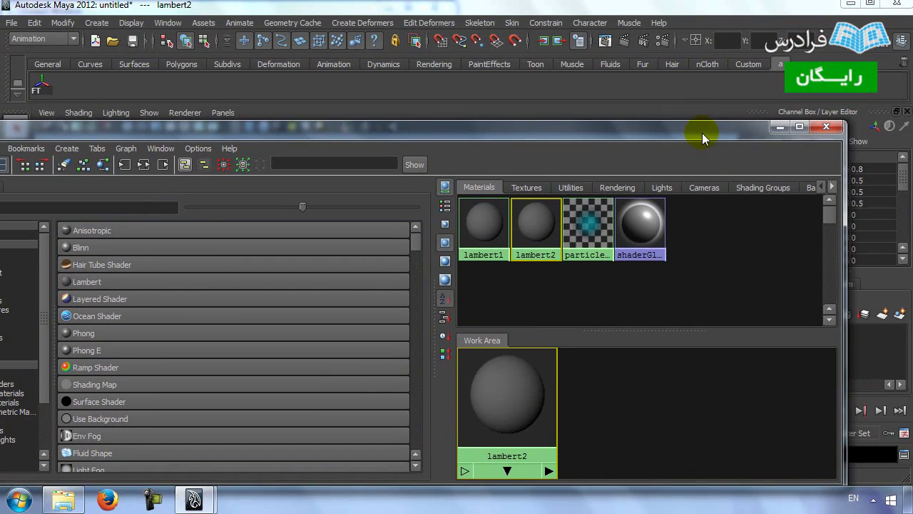
left_click_drag(848, 261, 678, 264)
left_click_drag(433, 328, 189, 284)
left_click_drag(448, 135, 573, 78)
left_click_drag(750, 246, 606, 250)
left_click_drag(415, 73, 617, 20)
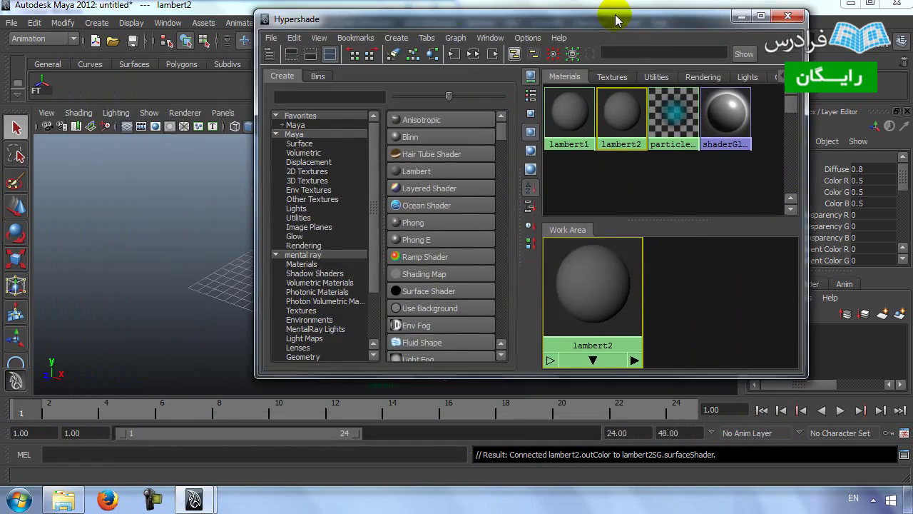
Step: Open the attributes of the lambert2 material at its Color setting, with the Hypershade minimized
double_click(600, 285)
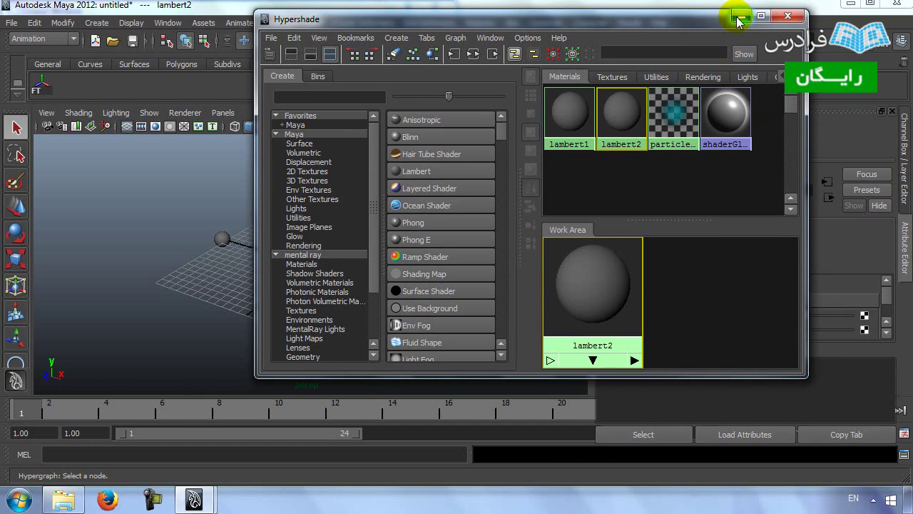
left_click(741, 16)
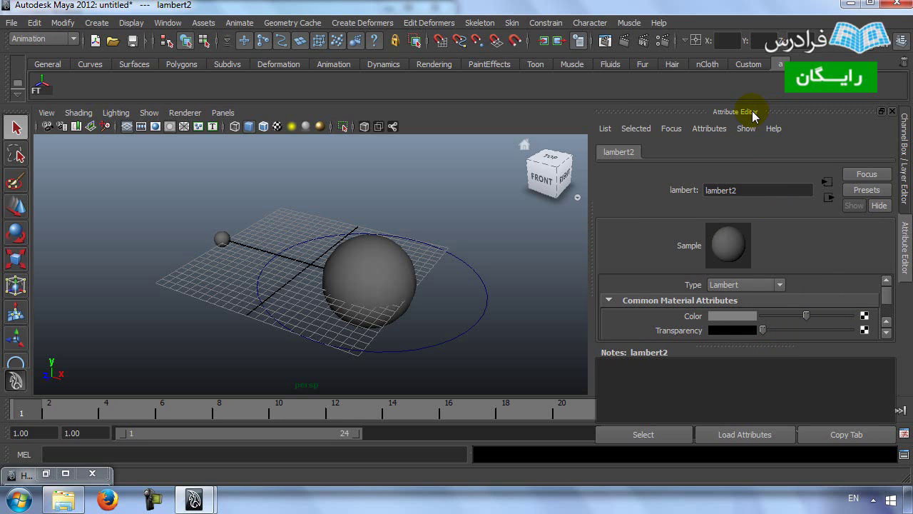
left_click(740, 316)
left_click(733, 315)
left_click(742, 316)
Step: Map a 2D File texture to the Color attribute of the lambert2 material
left_click(864, 318)
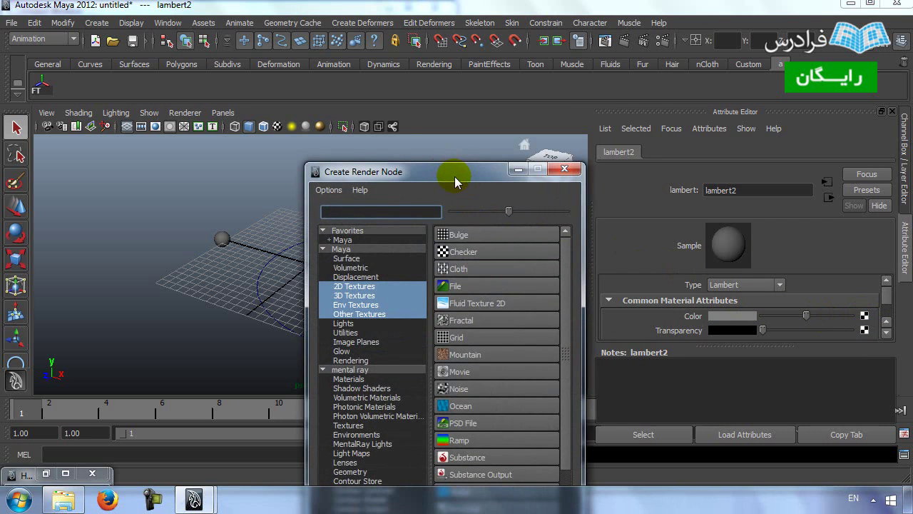
left_click_drag(457, 172, 411, 47)
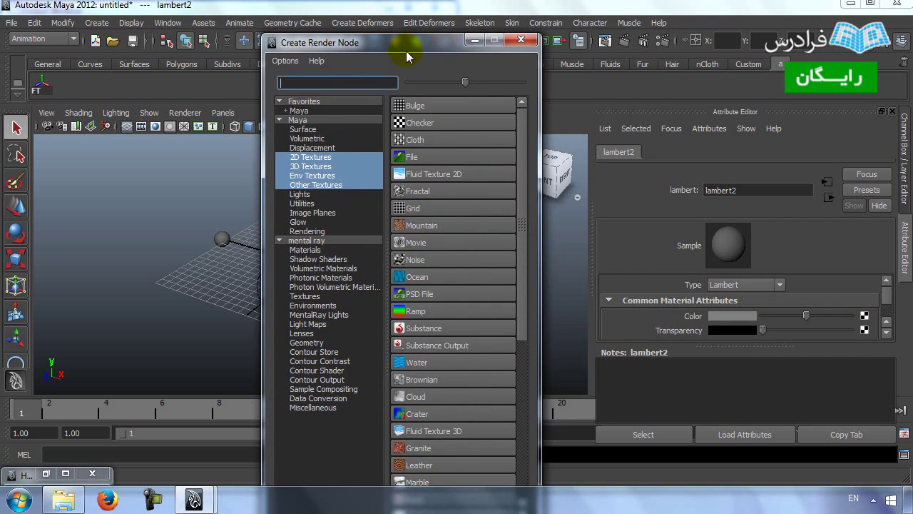
left_click(301, 158)
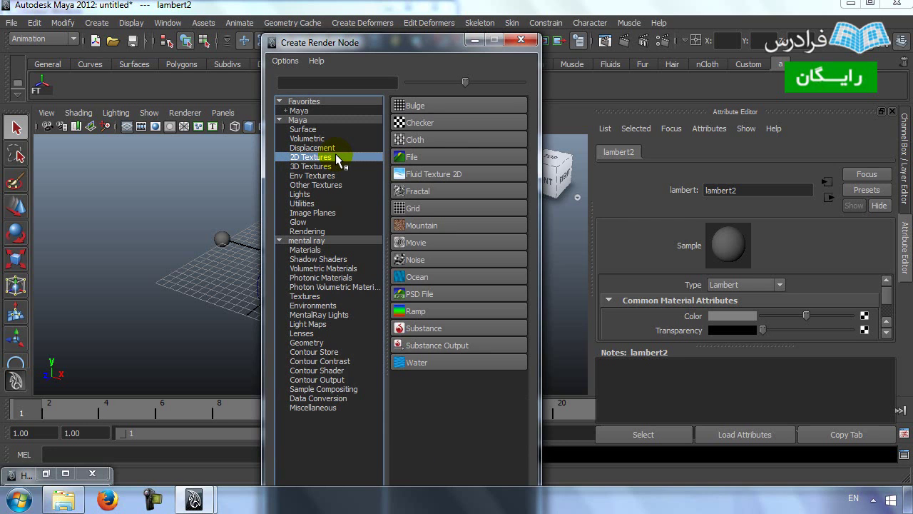
left_click(411, 159)
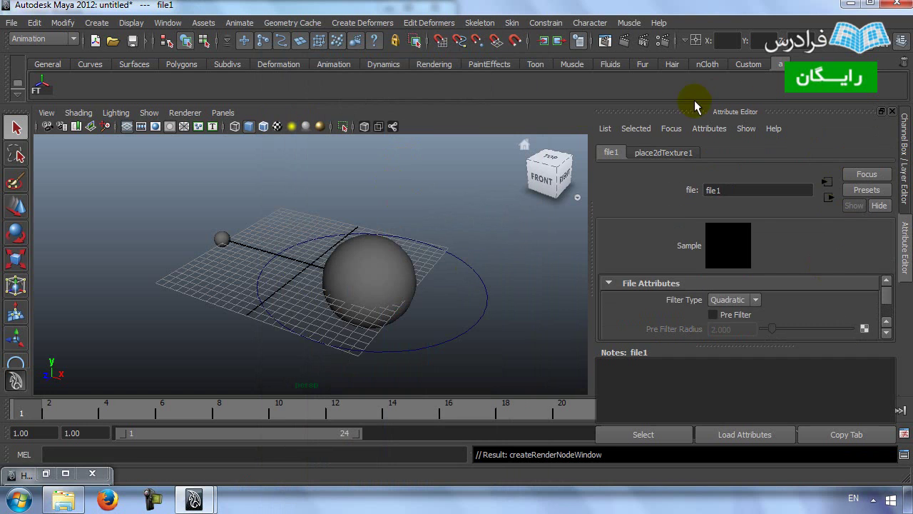
Step: Load images.jpg from the Desktop as the image of lambert2's file texture
left_click(887, 332)
left_click(887, 332)
left_click(887, 332)
left_click(886, 333)
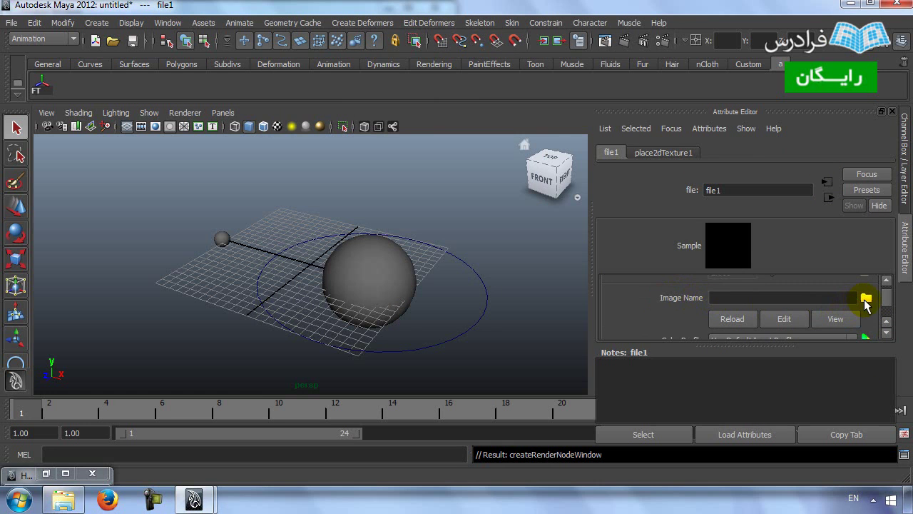
left_click(867, 299)
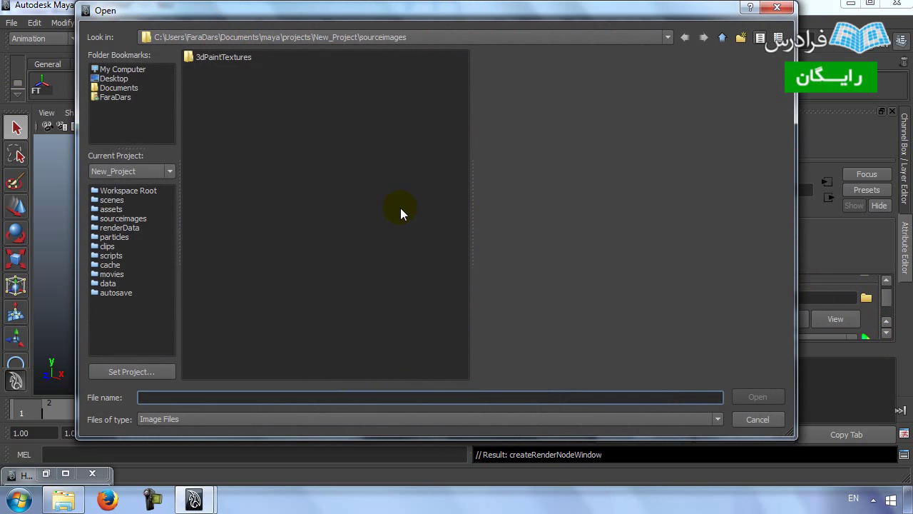
left_click(116, 79)
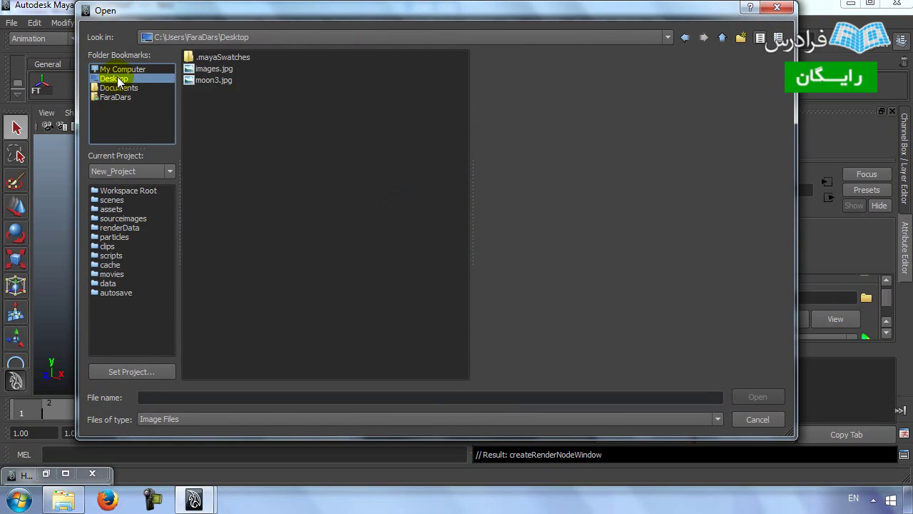
left_click(214, 70)
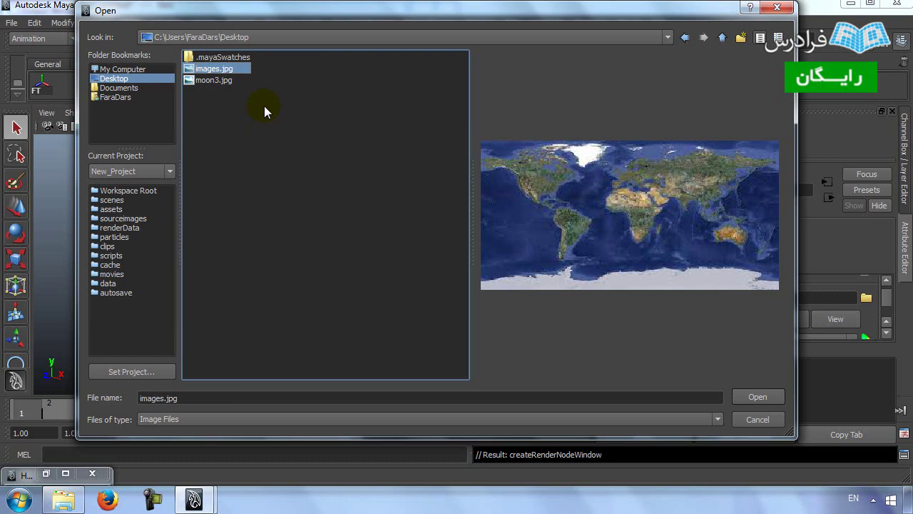
left_click(767, 396)
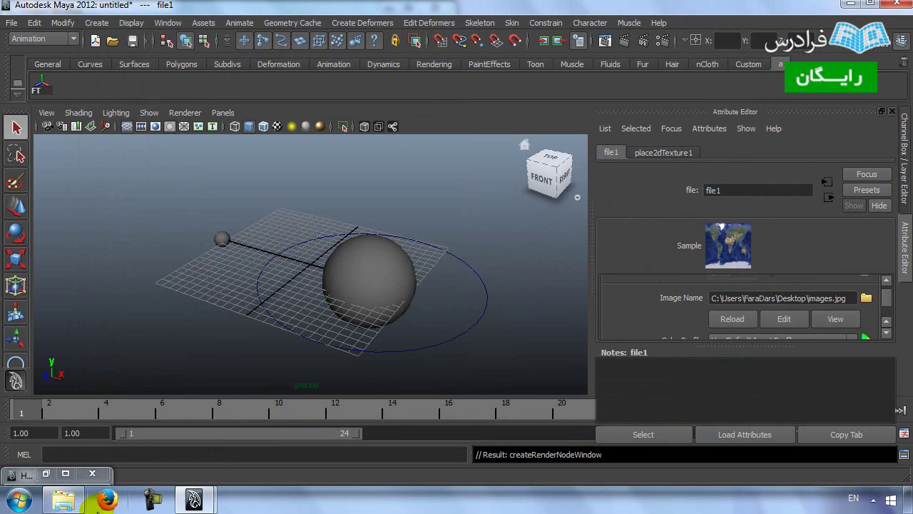
Step: Restore the Hypershade and separate the overlapping lambert2 and place2dTexture1 nodes so the whole texture network can be seen
left_click(47, 474)
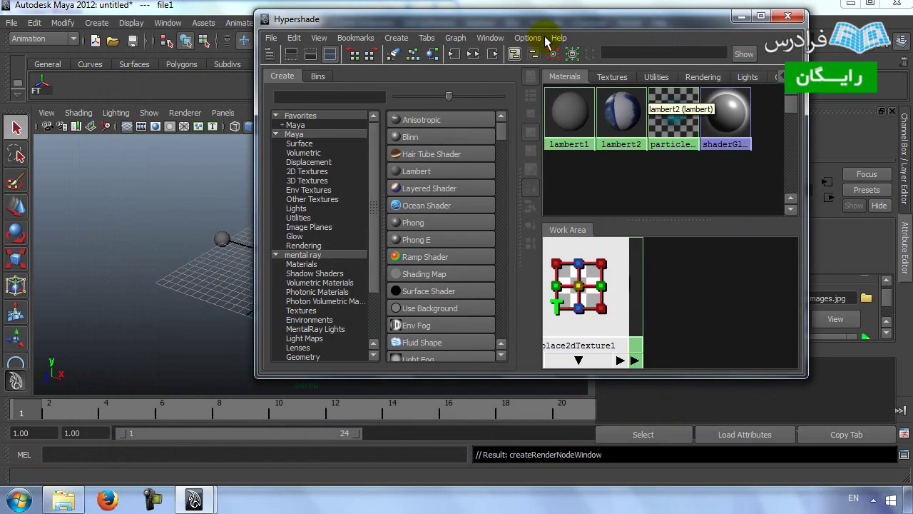
left_click(587, 299)
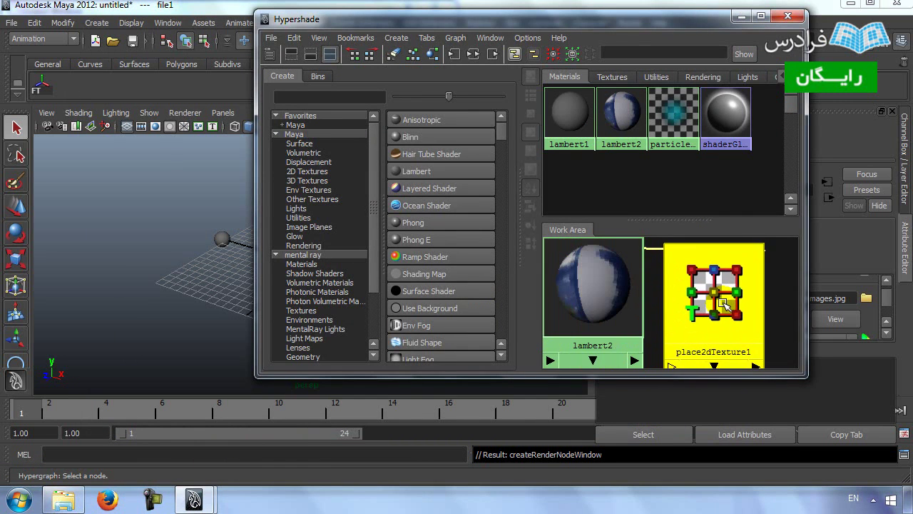
left_click_drag(614, 300, 607, 296)
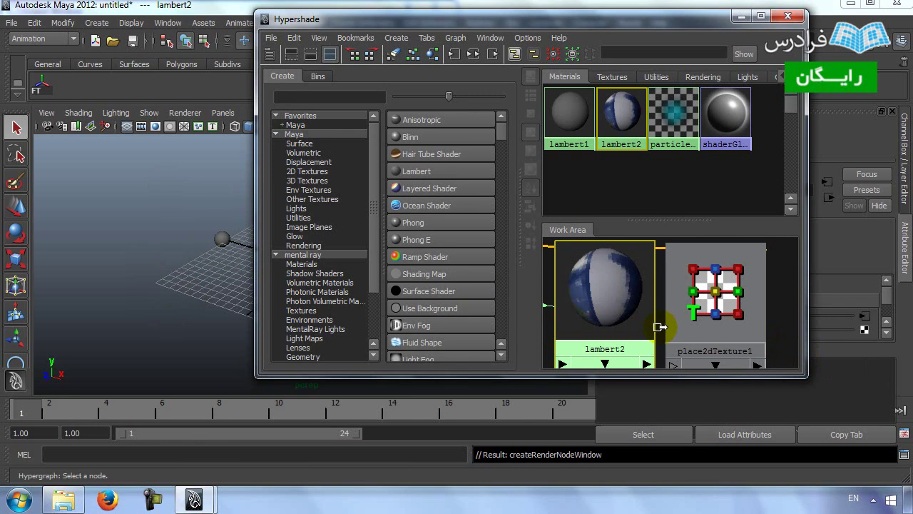
scroll(655, 326, "down", 5)
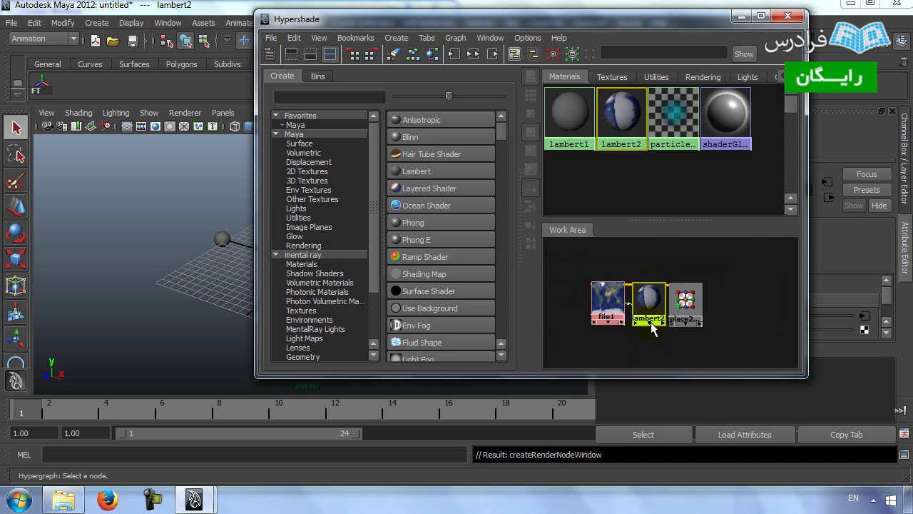
scroll(648, 331, "up", 2)
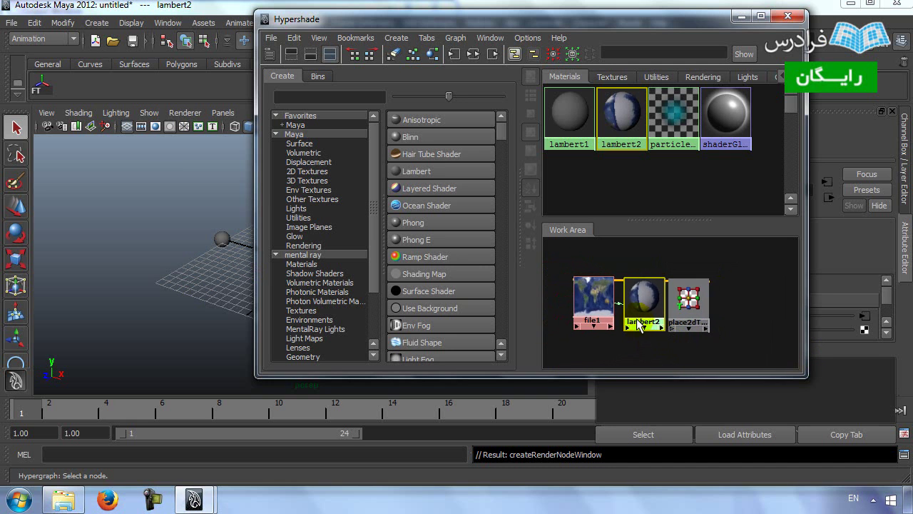
middle_click_drag(640, 325, 632, 294, "alt")
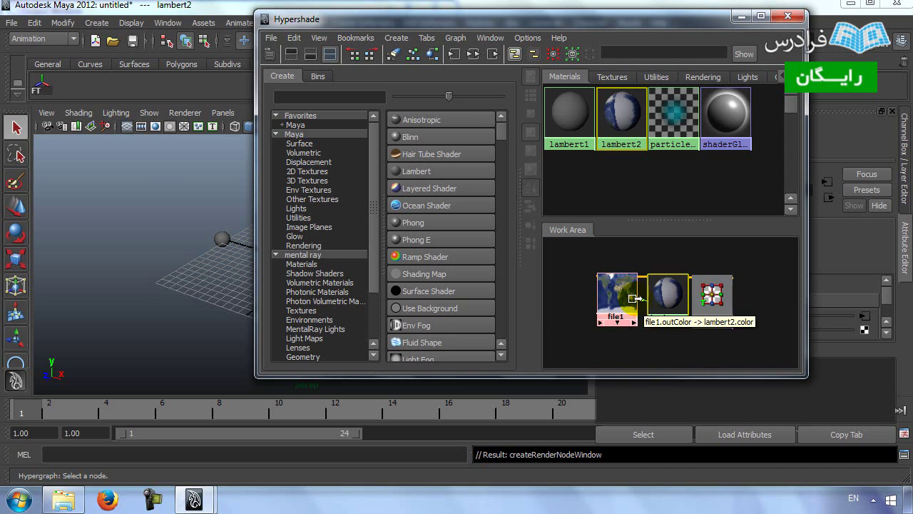
right_click_drag(640, 319, 671, 301, "alt")
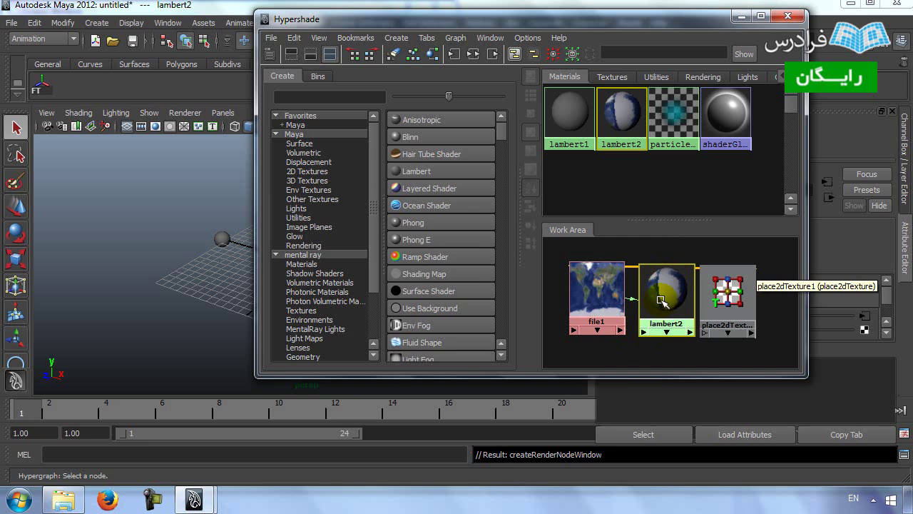
Step: Assign the lambert2 material to the earth sphere and display the perspective view textured
left_click_drag(646, 29, 747, 21)
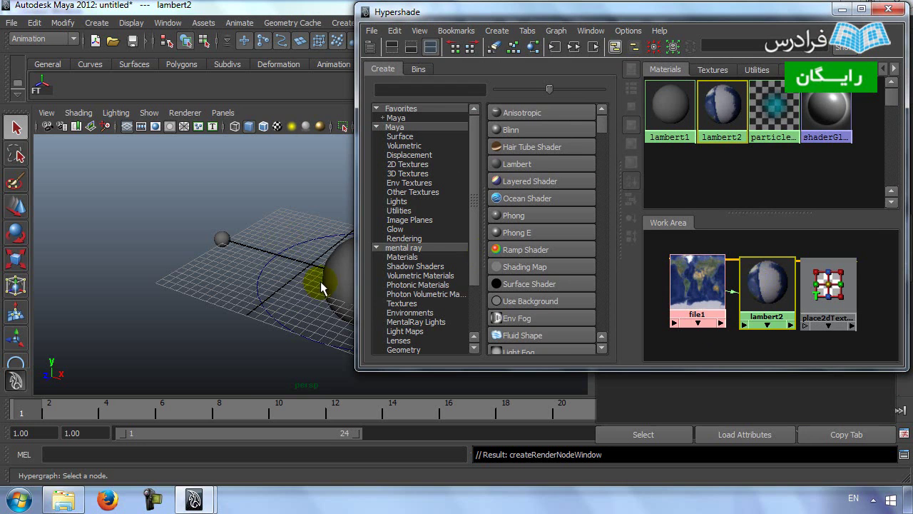
middle_click_drag(770, 286, 342, 278)
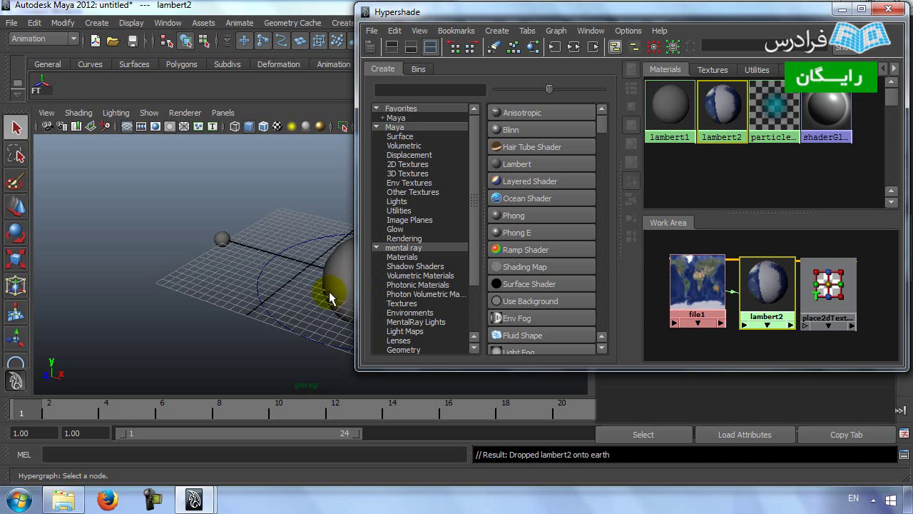
left_click_drag(738, 17, 868, 99)
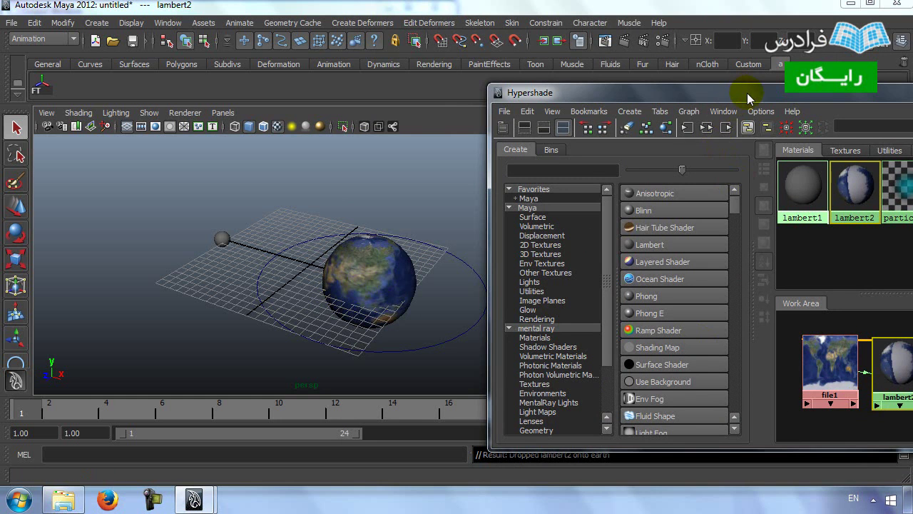
left_click_drag(269, 297, 308, 288, "alt")
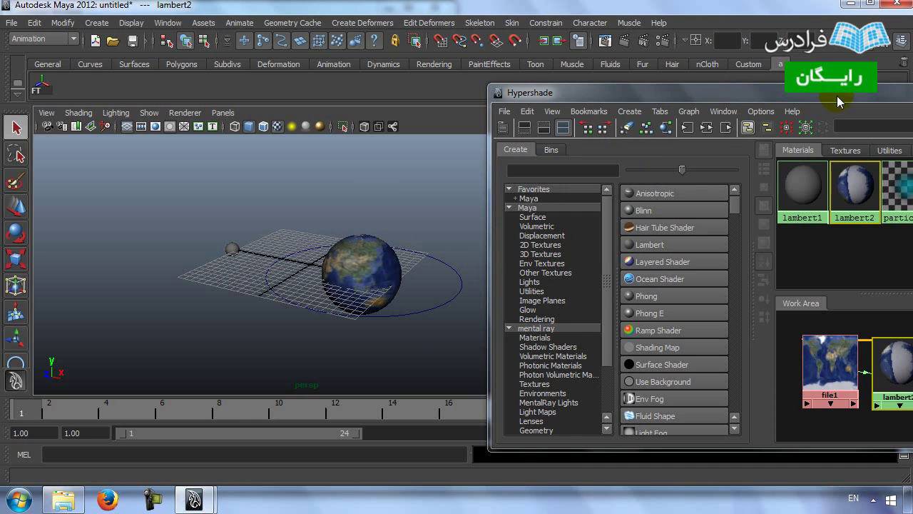
Step: Close the Hypershade and the Attribute Editor
left_click_drag(835, 93, 677, 58)
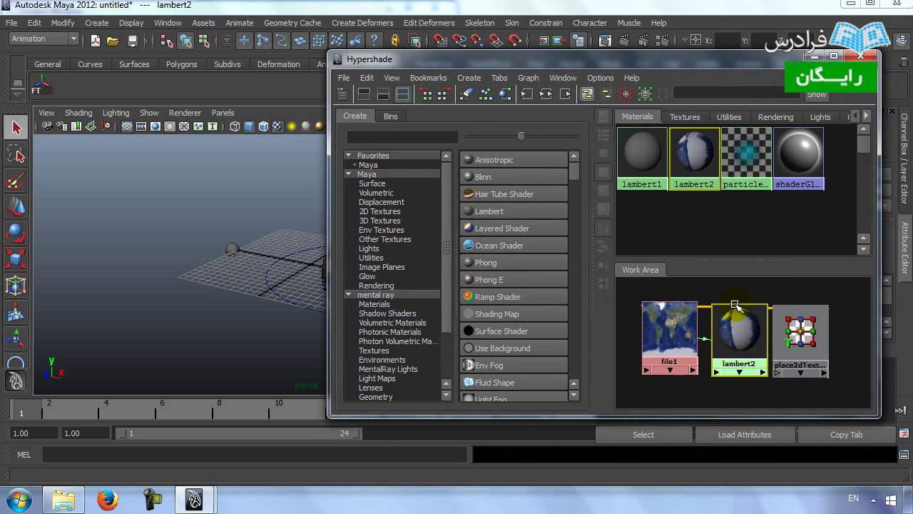
left_click(862, 56)
left_click(892, 112)
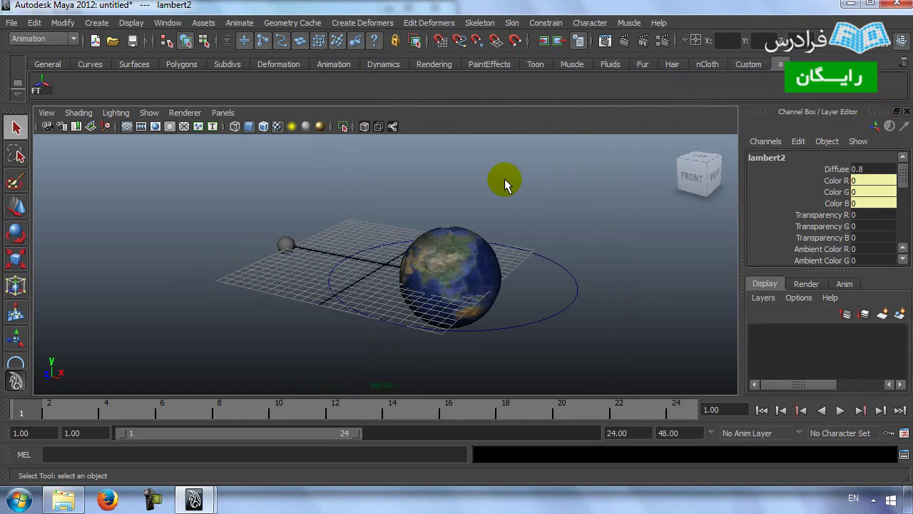
Step: Select the moon sphere, reopen the Hypershade and create another Lambert material
left_click(285, 245)
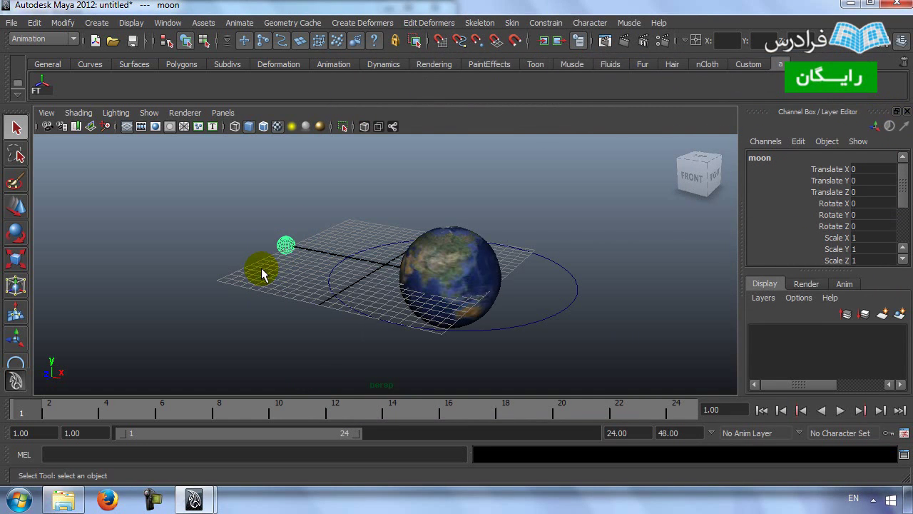
left_click(168, 24)
mouse_move(214, 58)
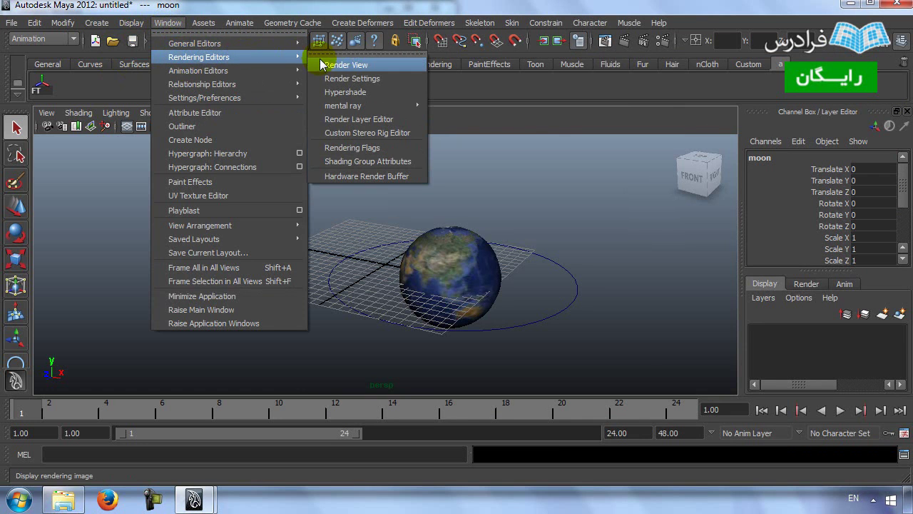
left_click(345, 93)
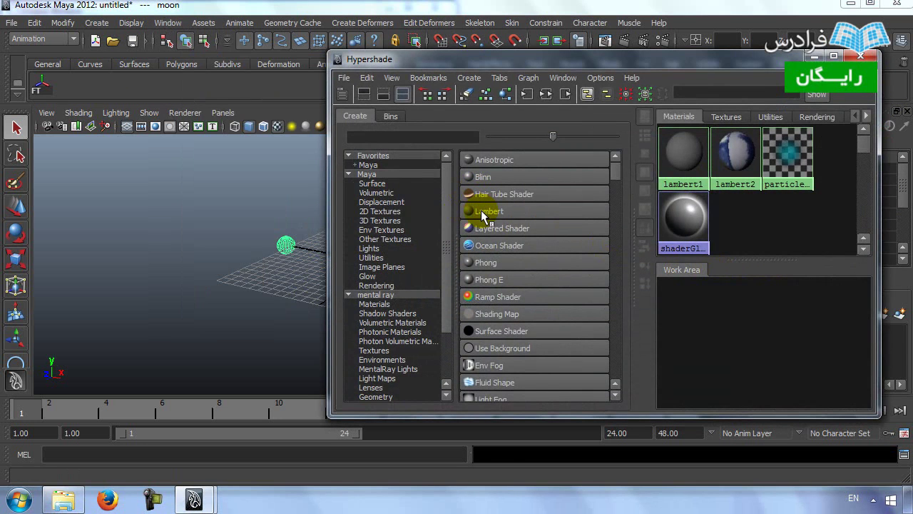
left_click(484, 213)
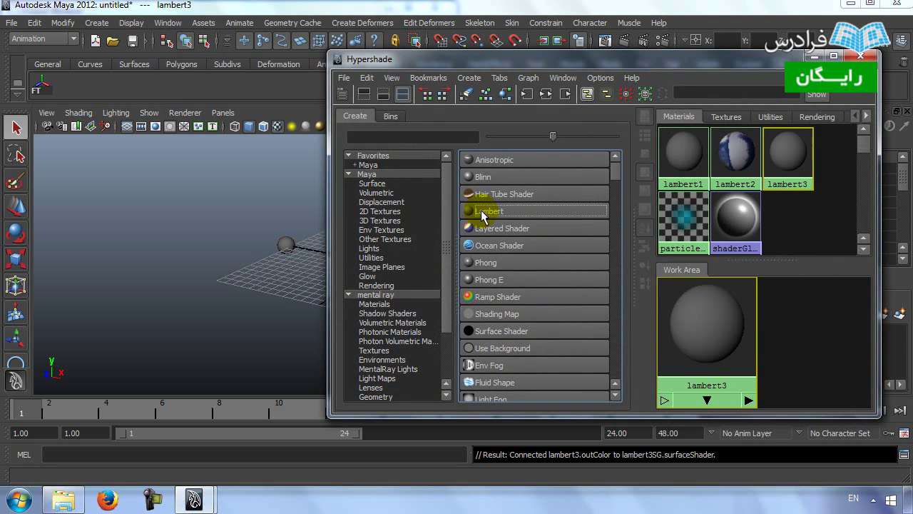
Step: Open the attributes of lambert3 with the Hypershade minimized and map a 2D File texture to its Color
double_click(707, 343)
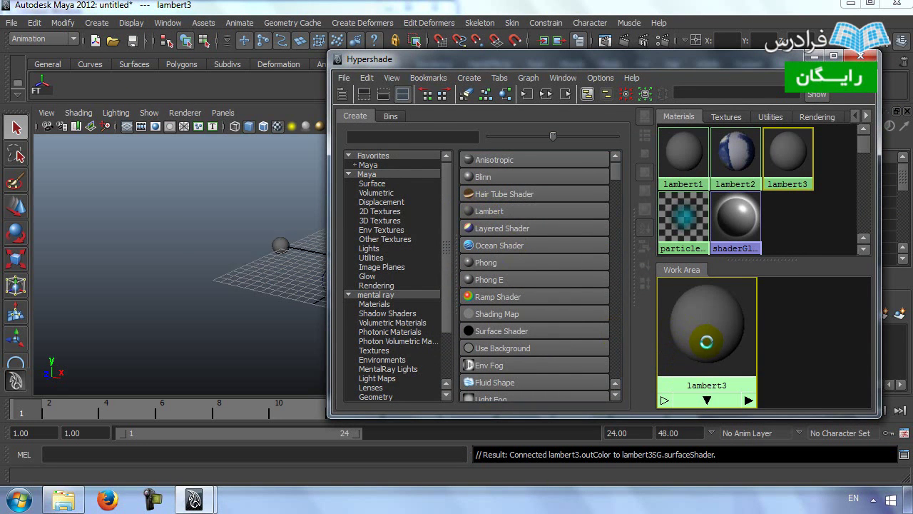
left_click(814, 57)
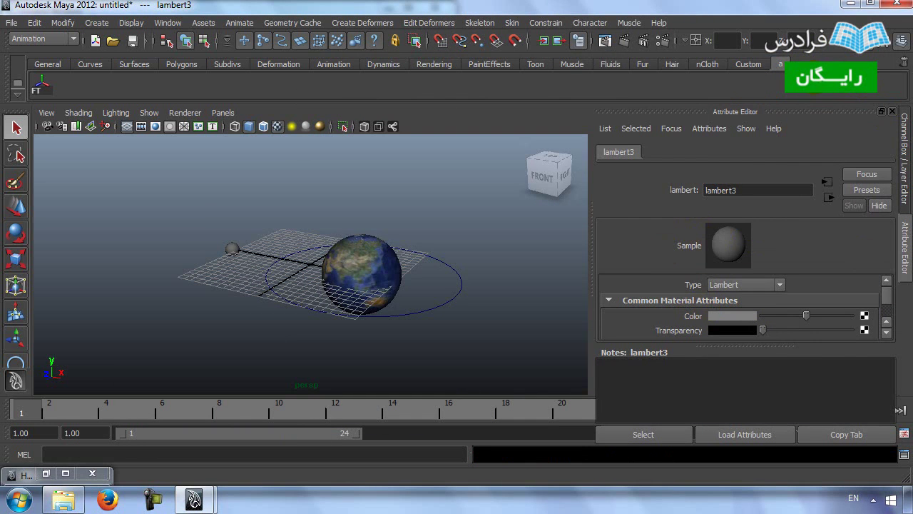
left_click(864, 316)
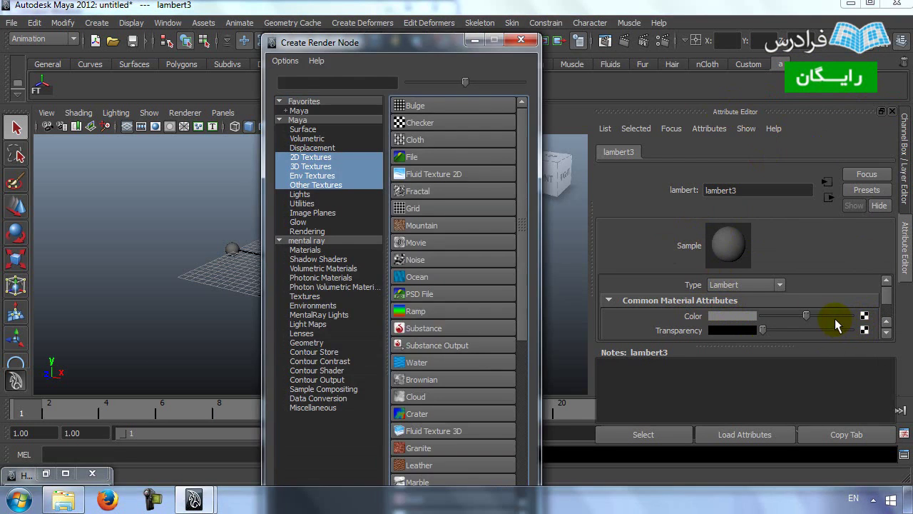
left_click(307, 158)
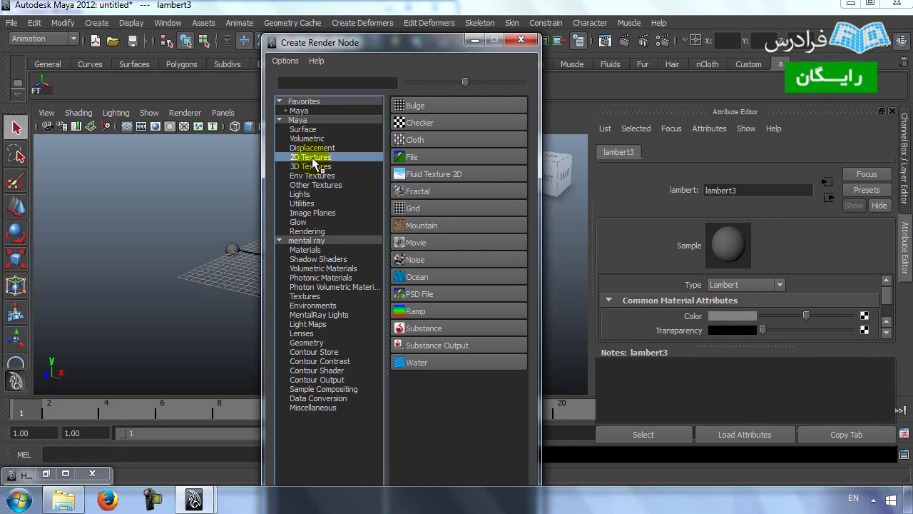
left_click(404, 158)
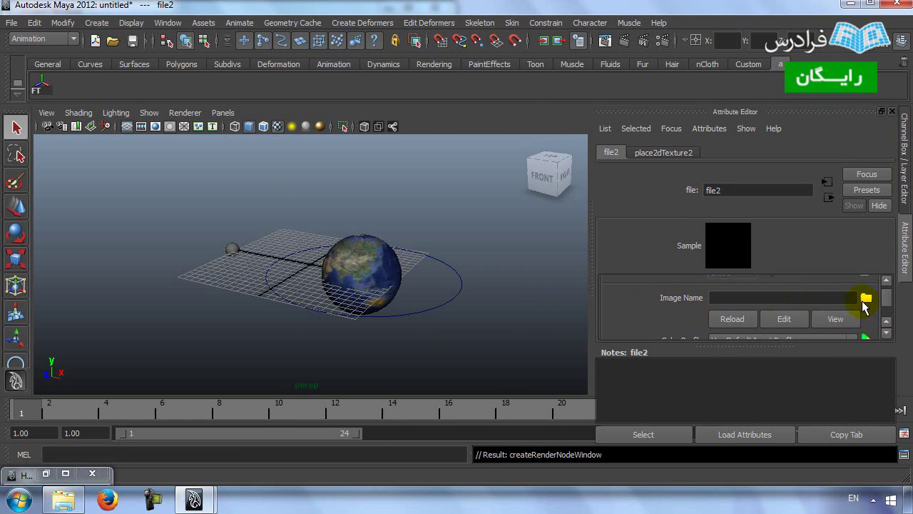
Step: Load moon3.jpg from the Desktop as the image of lambert3's file texture and restore the Hypershade
left_click(867, 298)
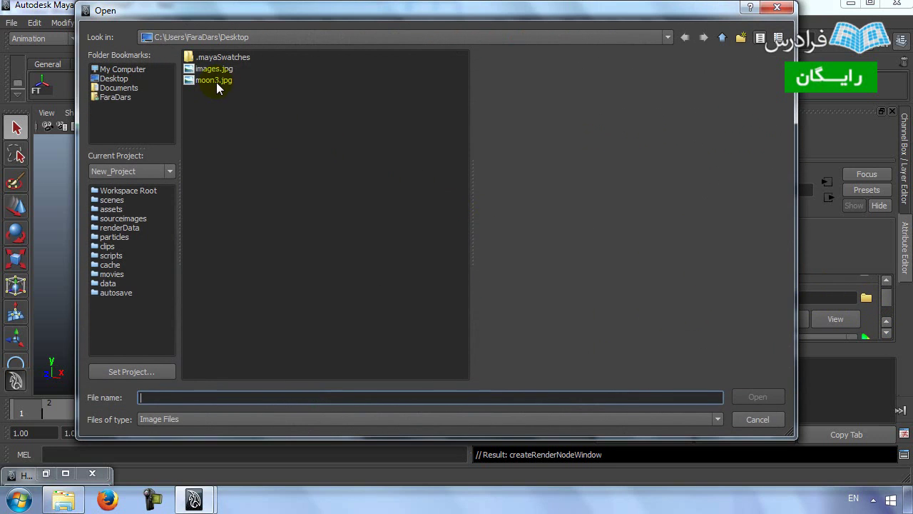
left_click(216, 82)
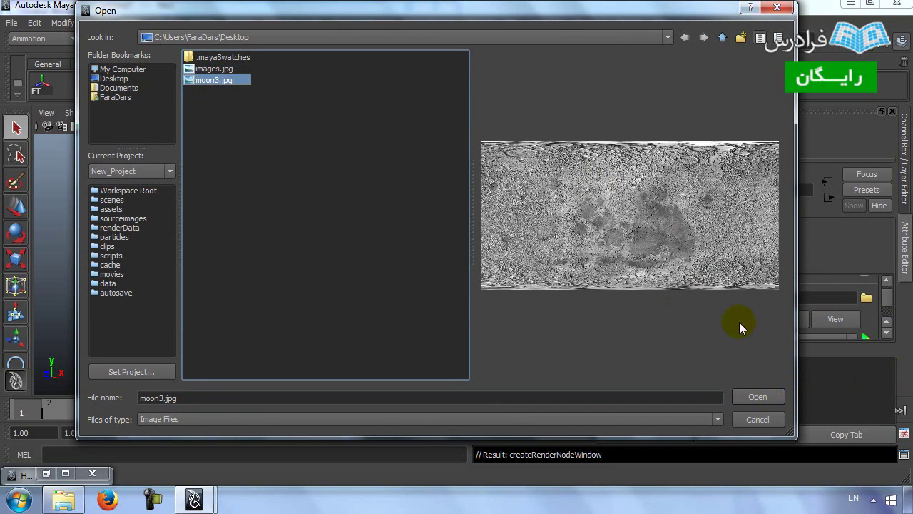
left_click(758, 397)
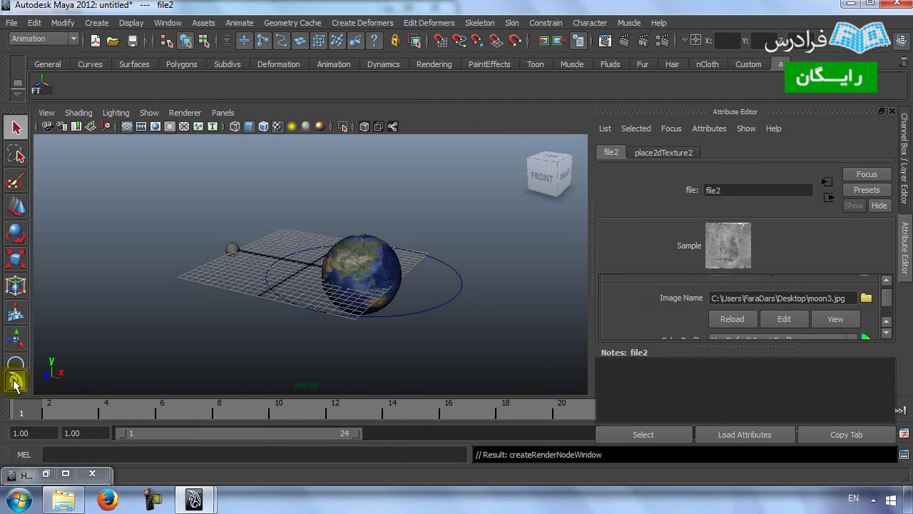
left_click(26, 475)
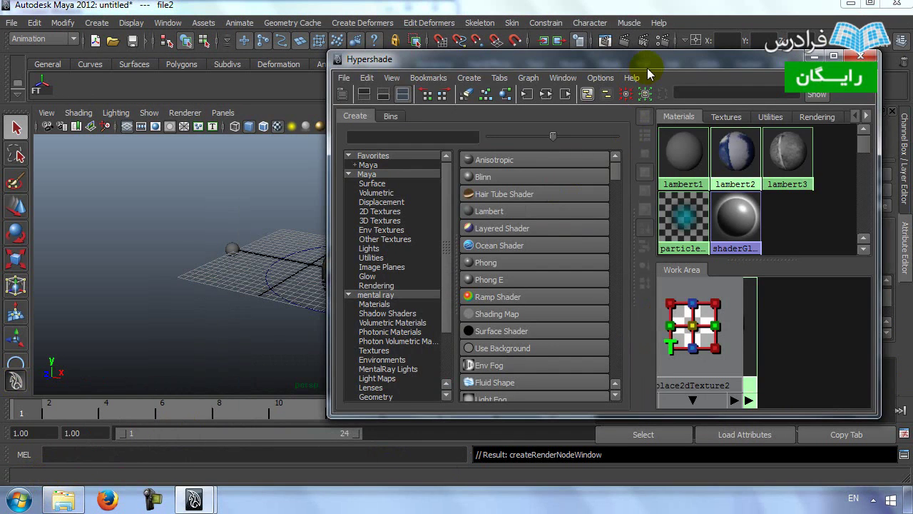
Step: Select the moon sphere and assign the lambert3 material to it from the Hypershade
left_click(646, 90)
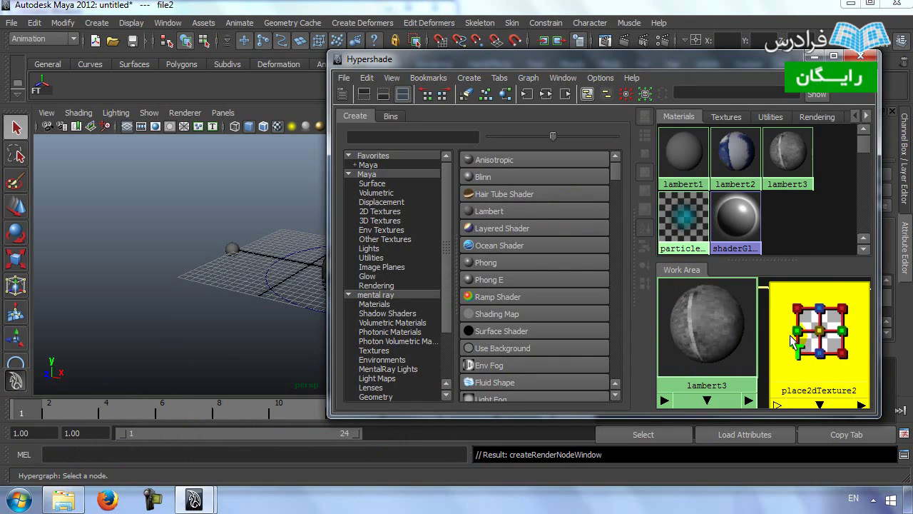
left_click(706, 330)
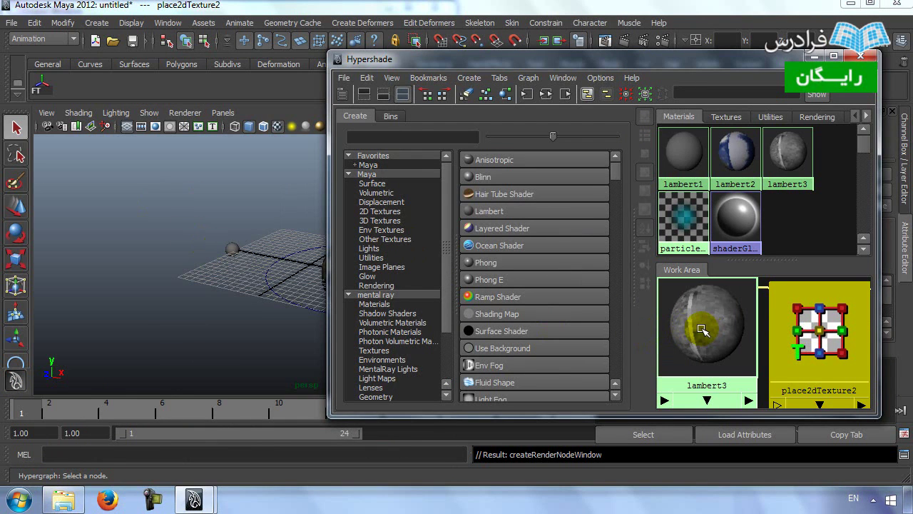
middle_click_drag(699, 328, 244, 248)
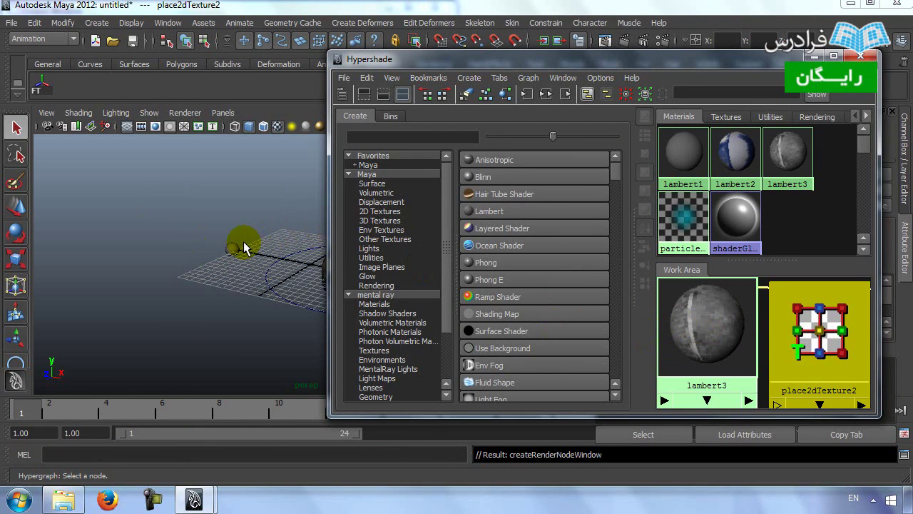
left_click_drag(234, 279, 249, 298, "alt")
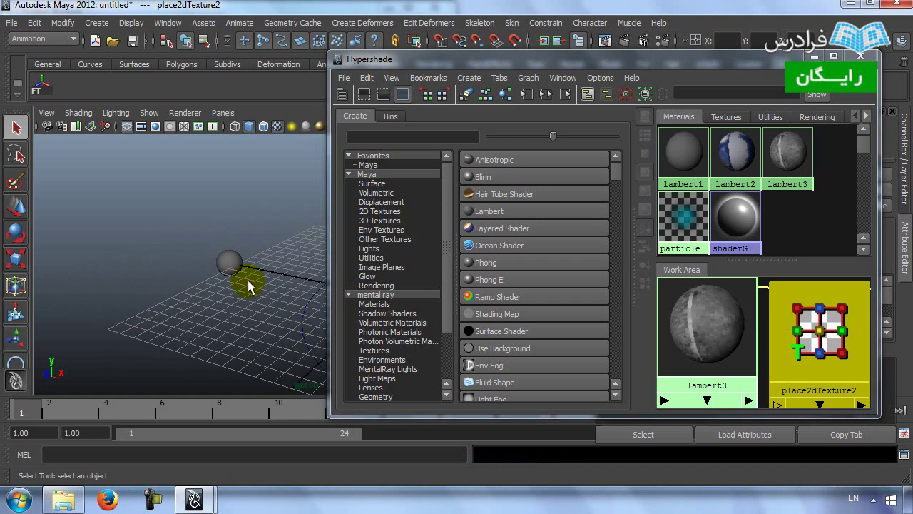
left_click(234, 275)
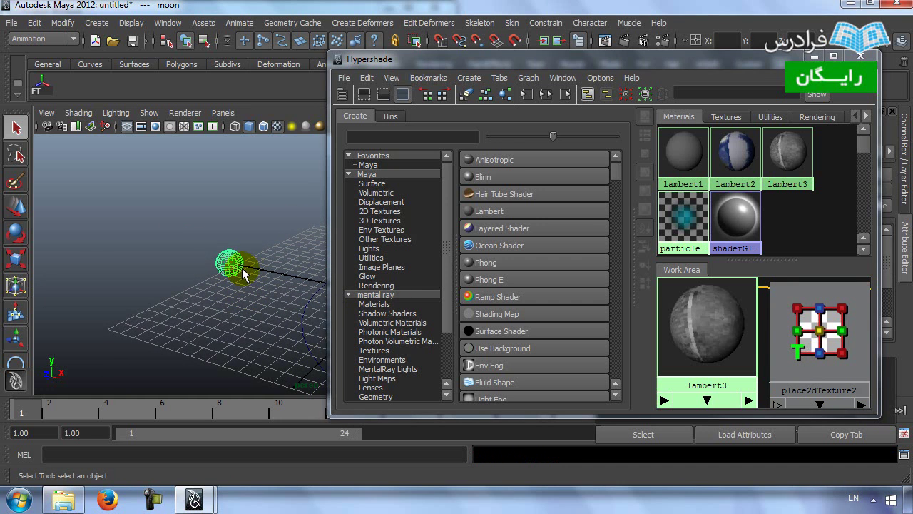
left_click(716, 354)
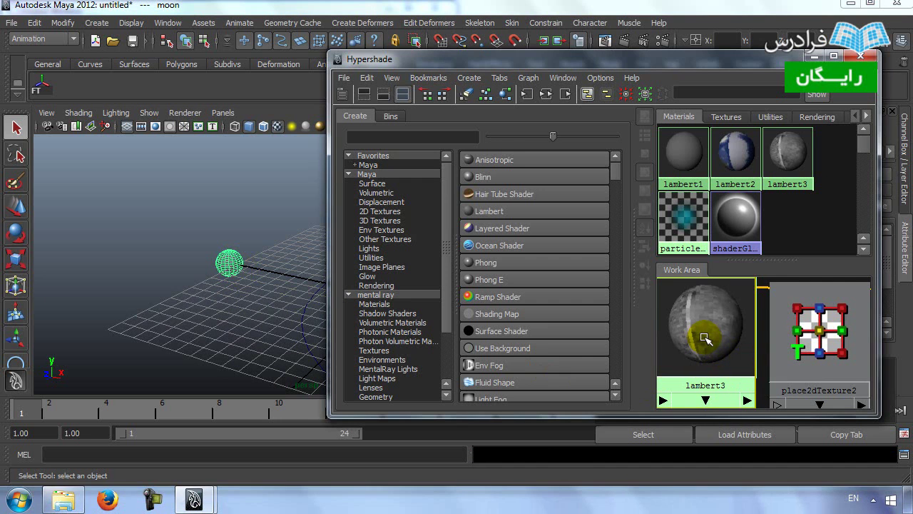
right_click_drag(705, 336, 696, 361)
left_click_drag(203, 233, 246, 278)
right_click_drag(743, 319, 752, 290)
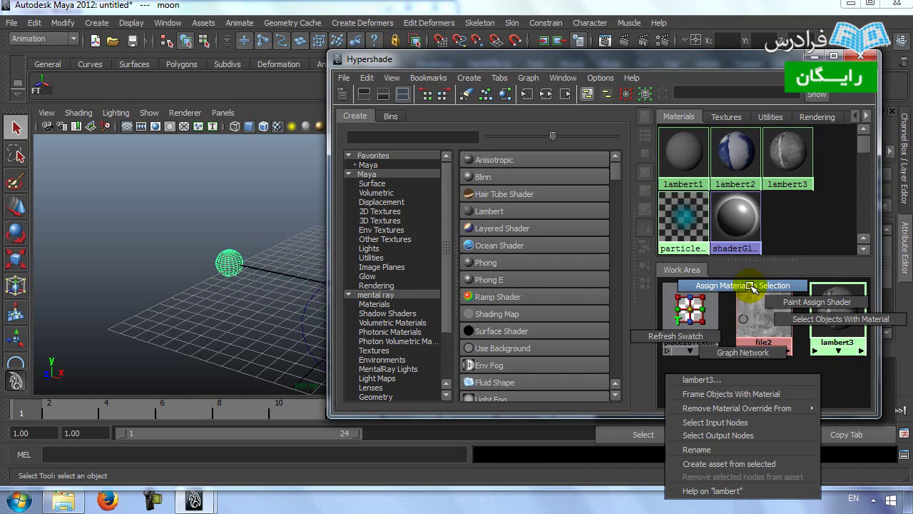
right_click_drag(753, 288, 752, 289)
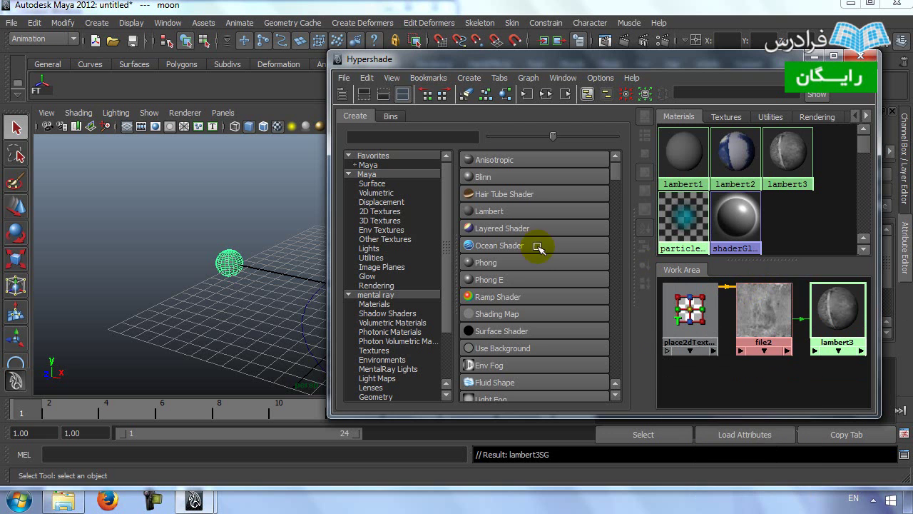
Step: Close the Hypershade and bring up the Channel Box / Layer Editor in place of the Attribute Editor
left_click(261, 321)
right_click_drag(233, 283, 100, 270, "alt")
left_click_drag(100, 270, 39, 307, "alt")
left_click_drag(134, 291, 241, 267, "alt")
left_click(867, 55)
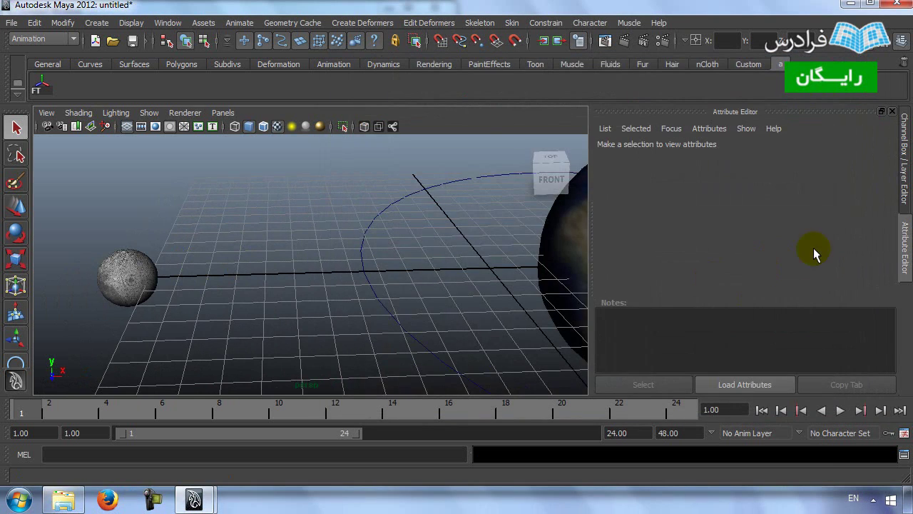
left_click(904, 120)
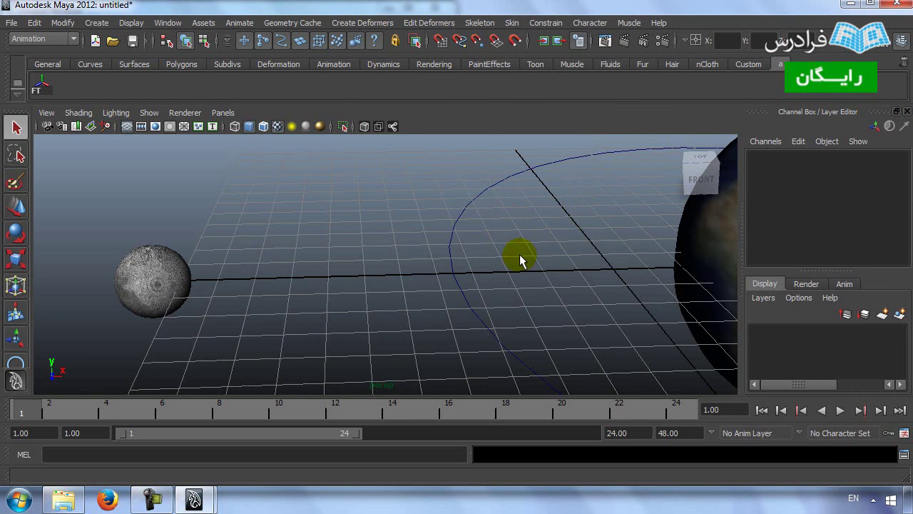
right_click_drag(554, 271, 438, 306, "alt")
left_click_drag(438, 306, 416, 290, "alt")
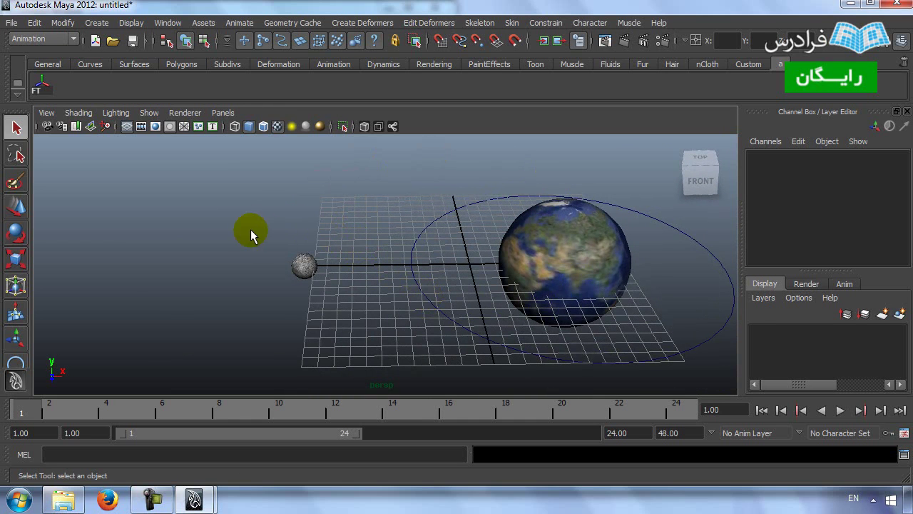
Step: Switch from the perspective view to a maximized top view with the Select tool active
key("space")
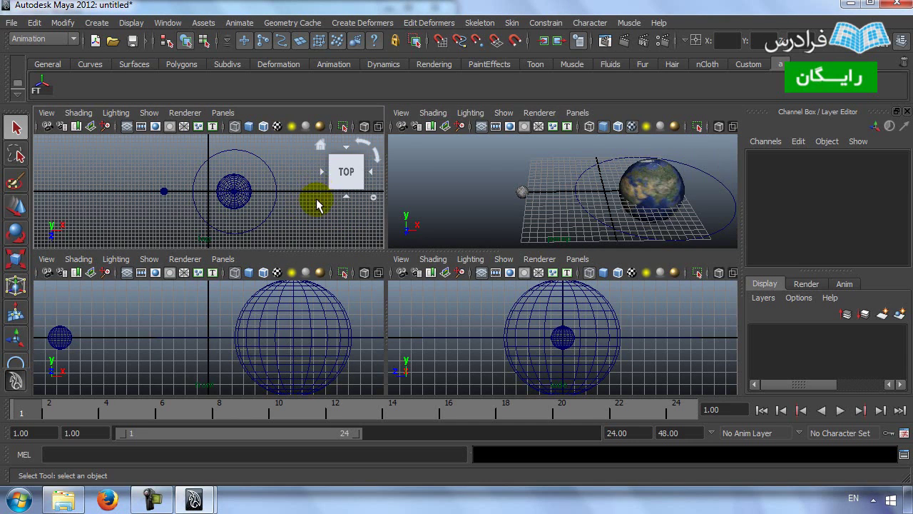
key("space")
left_click_drag(391, 254, 485, 251)
key("q")
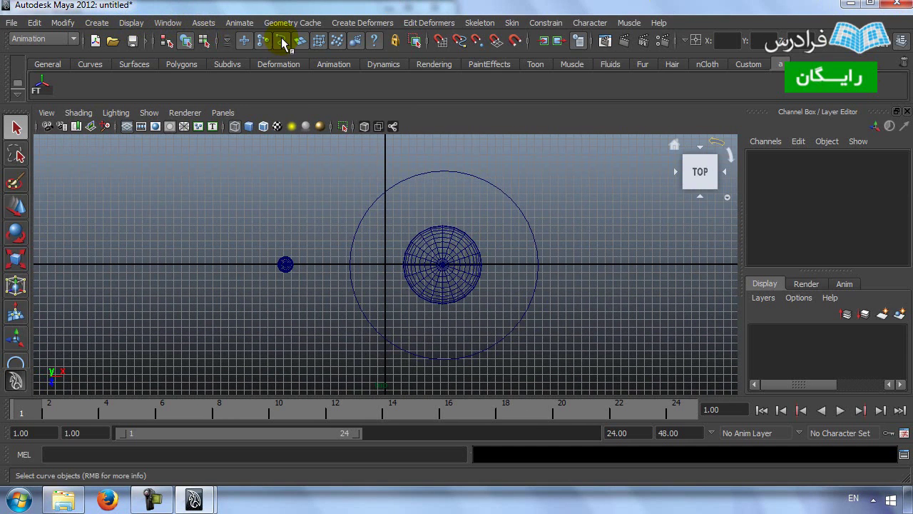
Step: Open the Visor from the general editors and reposition its window over the top view
left_click(170, 23)
mouse_move(200, 57)
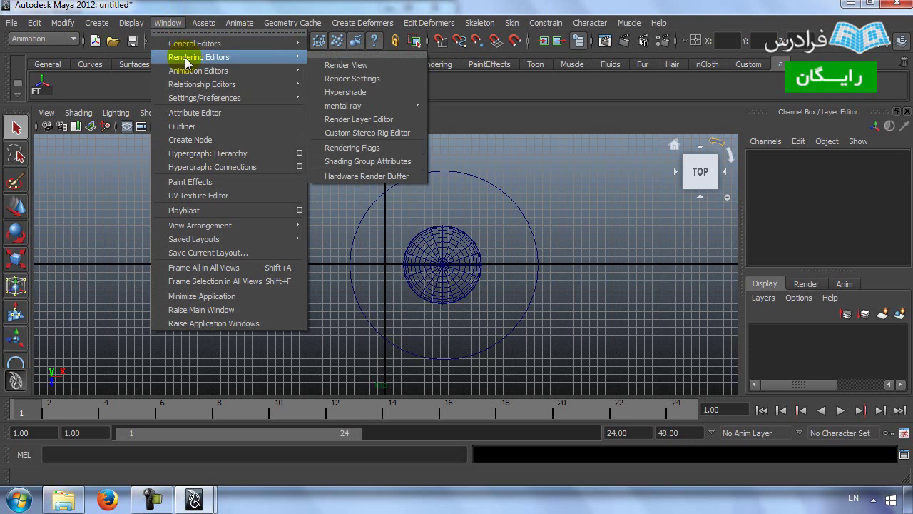
mouse_move(184, 43)
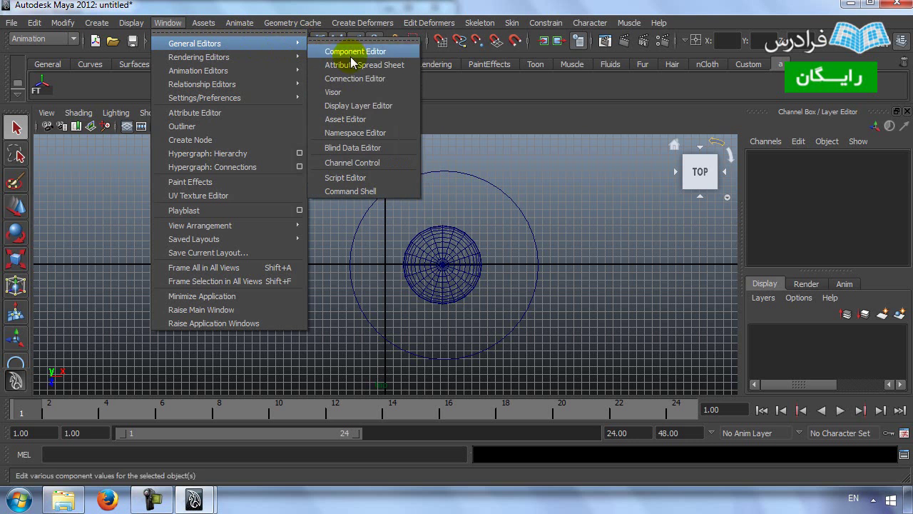
left_click(334, 93)
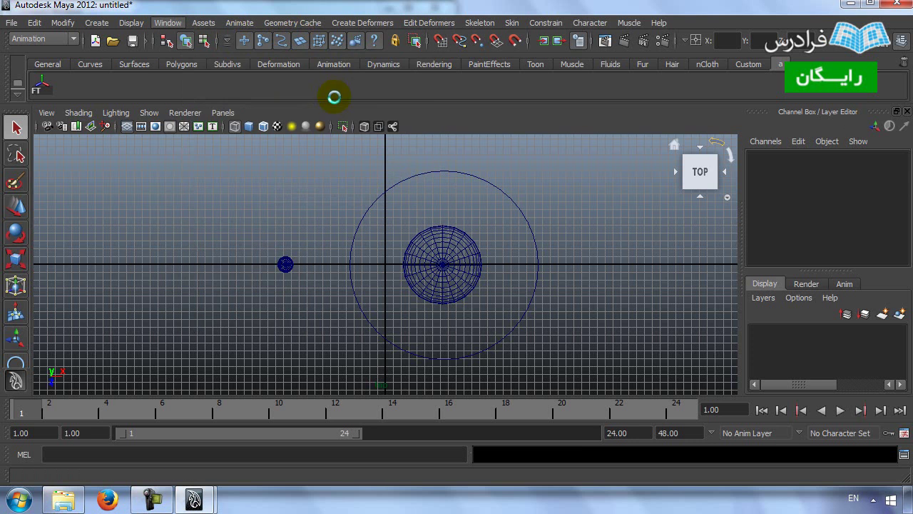
left_click(171, 23)
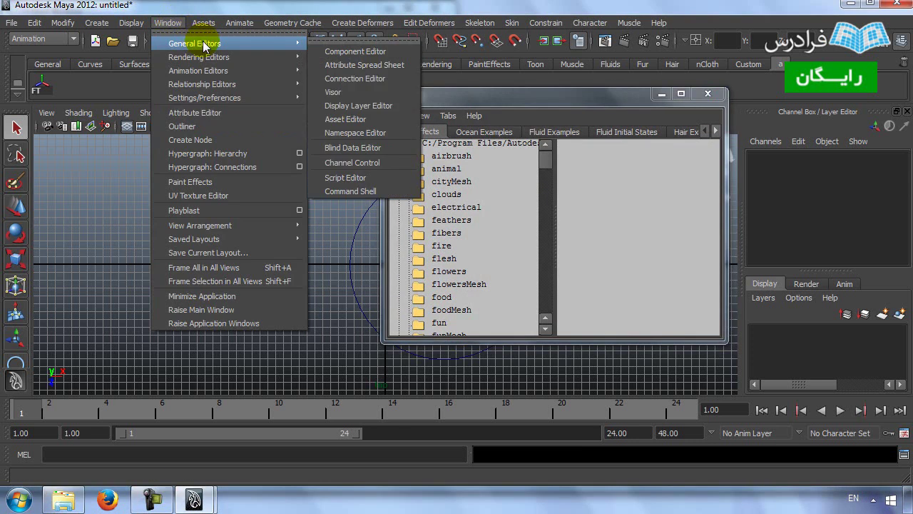
left_click(579, 104)
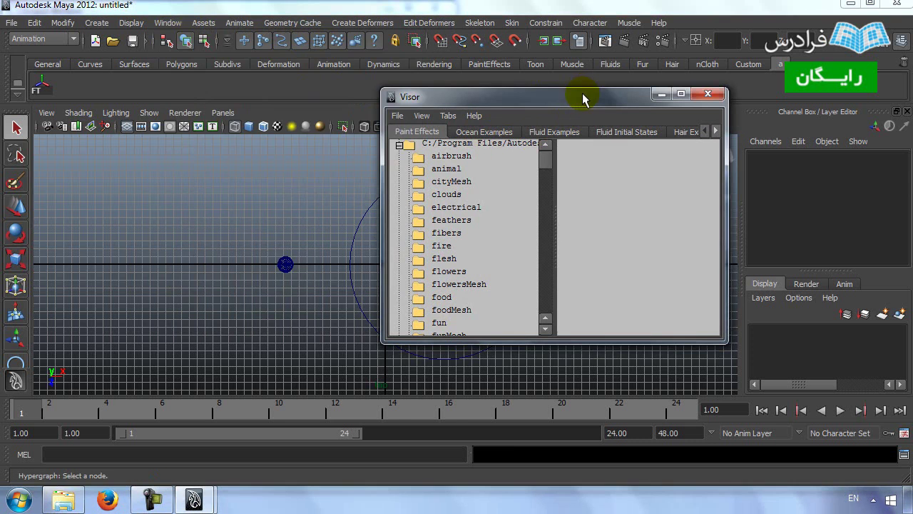
left_click_drag(557, 104, 561, 77)
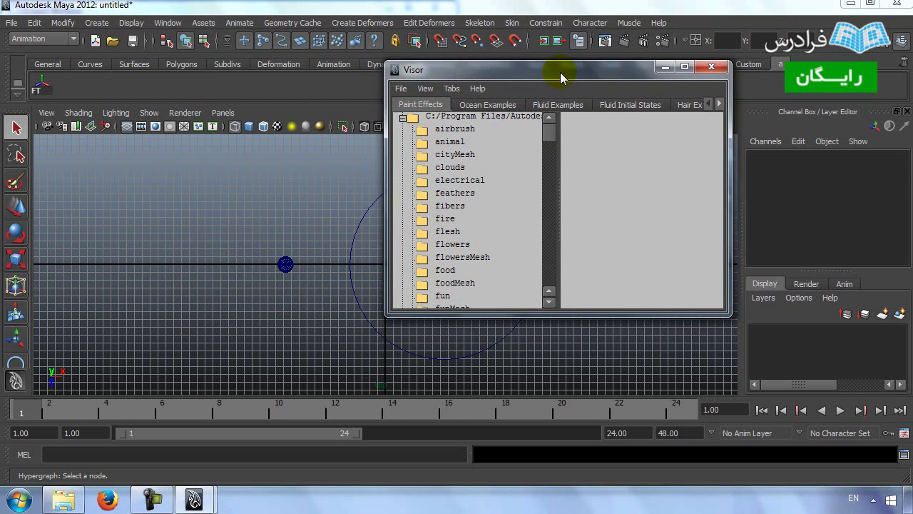
Step: Browse the Visor's Paint Effects folders and pick the galaxy.mel brush from the galactic folder
mouse_move(552, 130)
left_mouse_down()
mouse_move(552, 228)
mouse_move(547, 122)
left_mouse_up()
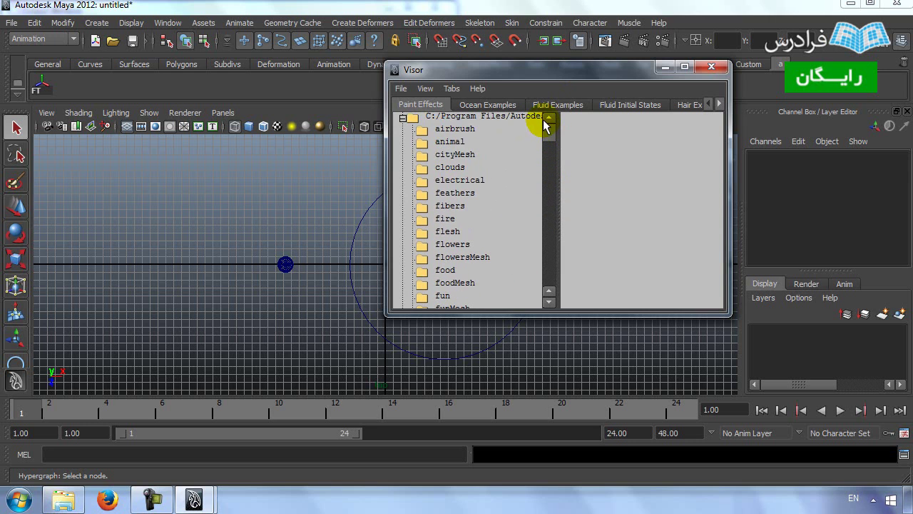
left_click(428, 129)
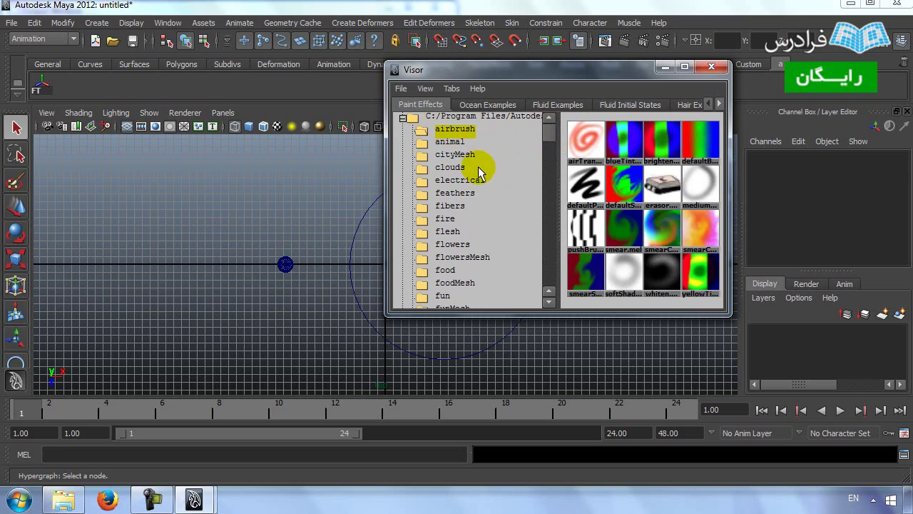
left_click(449, 154)
left_click(442, 180)
left_click(455, 246)
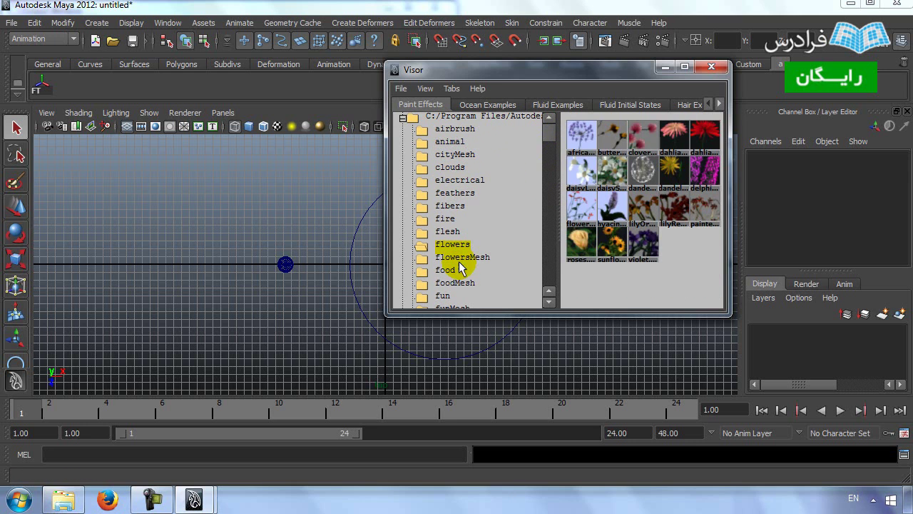
left_click(447, 272)
mouse_move(548, 135)
left_mouse_down()
mouse_move(550, 179)
mouse_move(547, 153)
left_mouse_up()
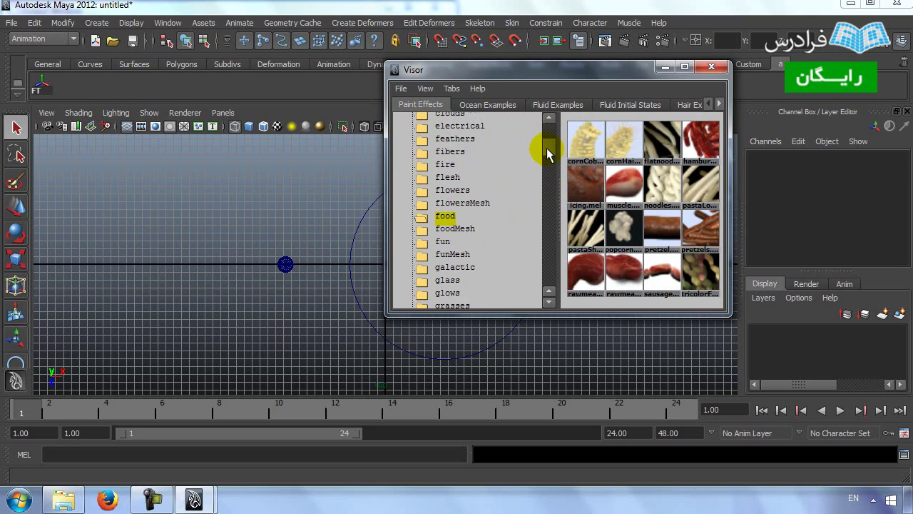
left_click(462, 273)
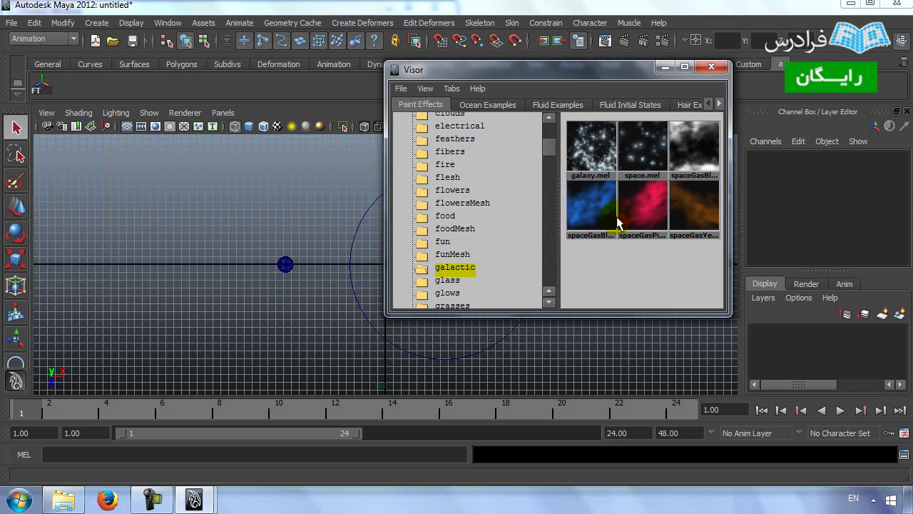
left_click(592, 154)
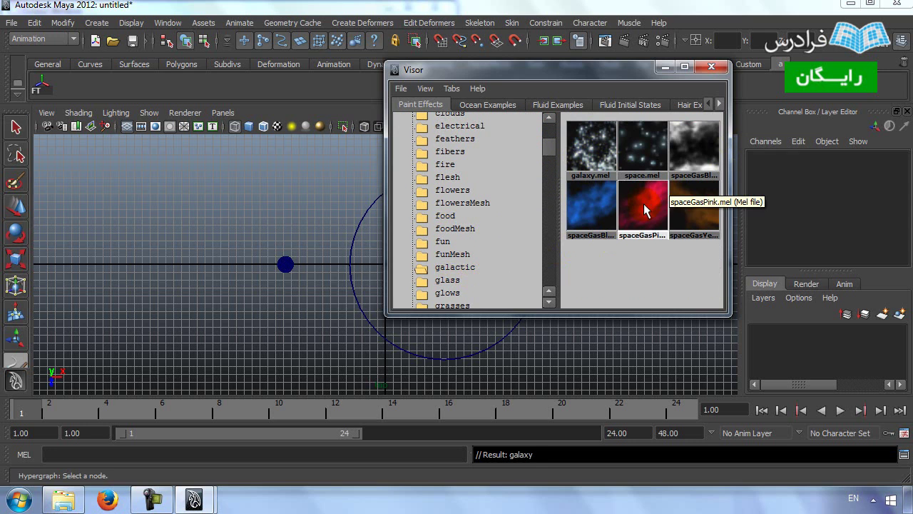
Step: Minimize the Visor and paint several loose galaxy strokes around the earth, moon and circular path in the top view
left_click(664, 68)
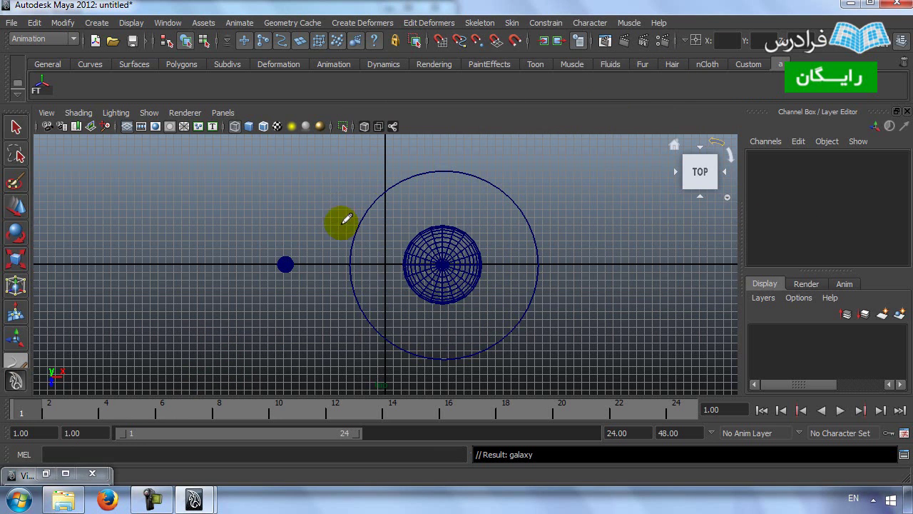
mouse_move(351, 210)
left_mouse_down()
mouse_move(360, 233)
mouse_move(370, 217)
mouse_move(384, 236)
mouse_move(510, 195)
mouse_move(553, 238)
mouse_move(563, 275)
mouse_move(530, 300)
left_mouse_up()
mouse_move(354, 346)
left_mouse_down()
mouse_move(310, 232)
mouse_move(337, 168)
mouse_move(481, 158)
mouse_move(589, 241)
left_mouse_up()
mouse_move(416, 293)
left_mouse_down()
mouse_move(387, 265)
mouse_move(592, 218)
mouse_move(556, 157)
mouse_move(615, 284)
mouse_move(505, 322)
mouse_move(343, 302)
mouse_move(262, 307)
mouse_move(342, 294)
mouse_move(383, 238)
mouse_move(402, 185)
mouse_move(245, 221)
mouse_move(238, 295)
mouse_move(386, 351)
left_mouse_up()
mouse_move(615, 323)
left_mouse_down()
mouse_move(593, 226)
mouse_move(699, 343)
mouse_move(502, 144)
mouse_move(383, 142)
mouse_move(467, 198)
mouse_move(312, 352)
left_mouse_up()
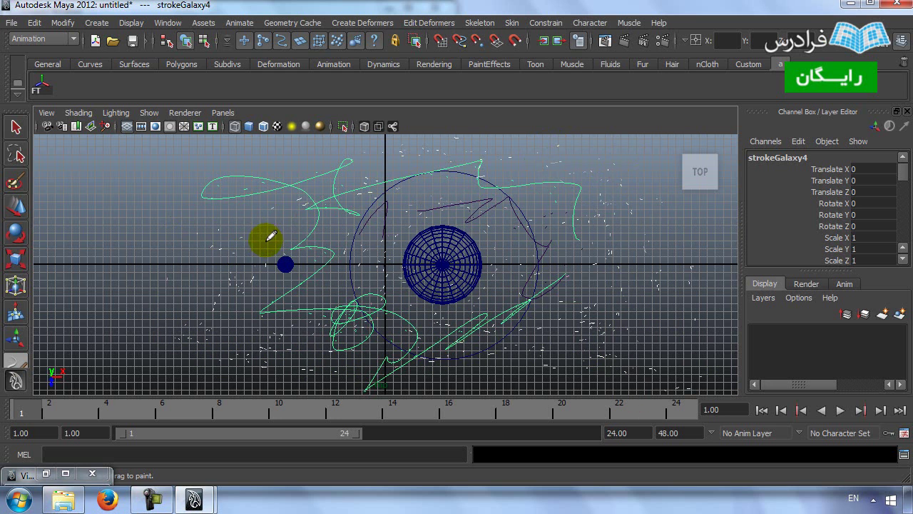
left_click_drag(477, 312, 481, 321)
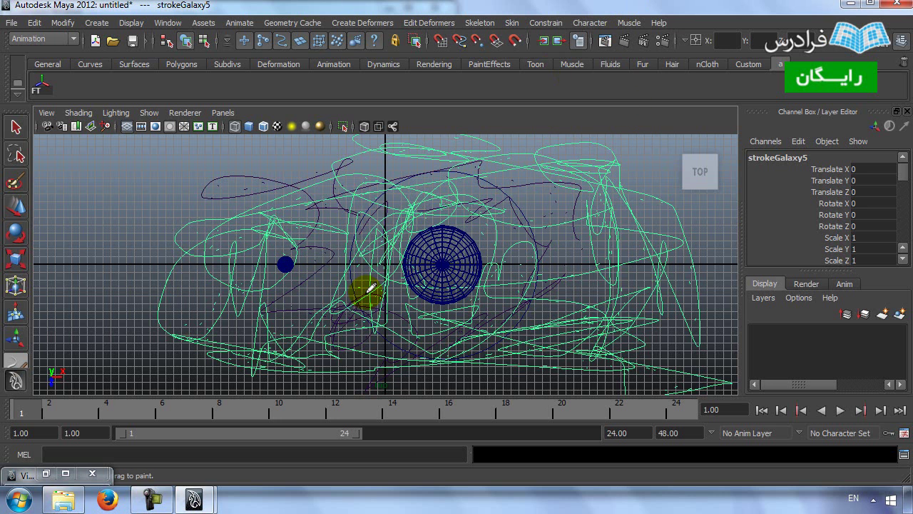
Step: Display the top view shaded with textures, render the current frame with Maya Software, and close the Output Window and Render View
key("5")
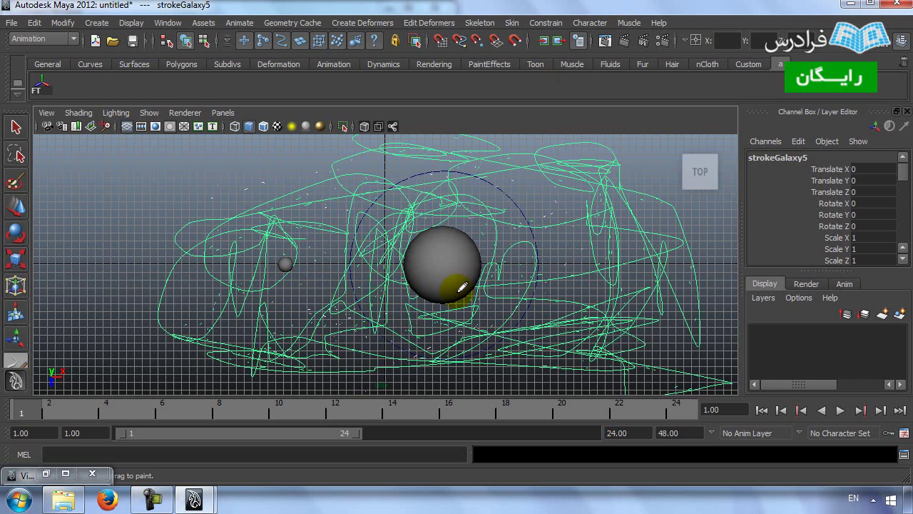
key("6")
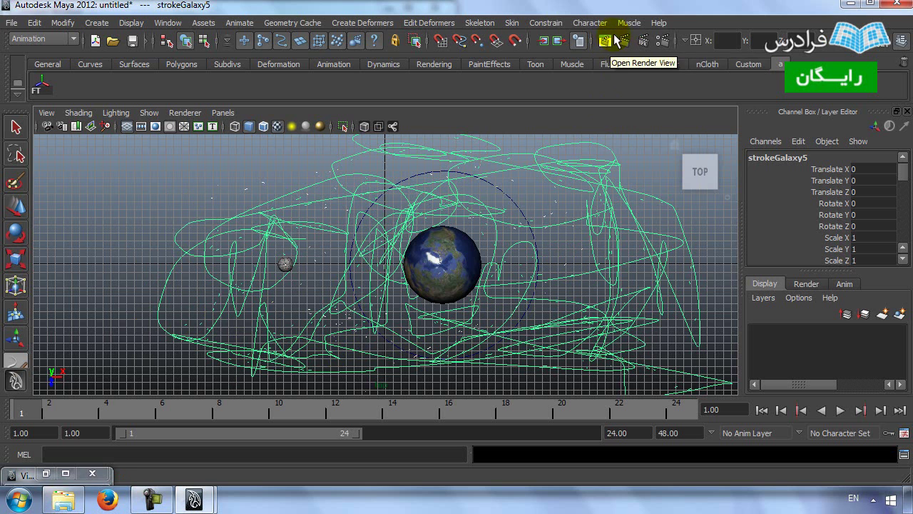
left_click(529, 44)
left_click(529, 44)
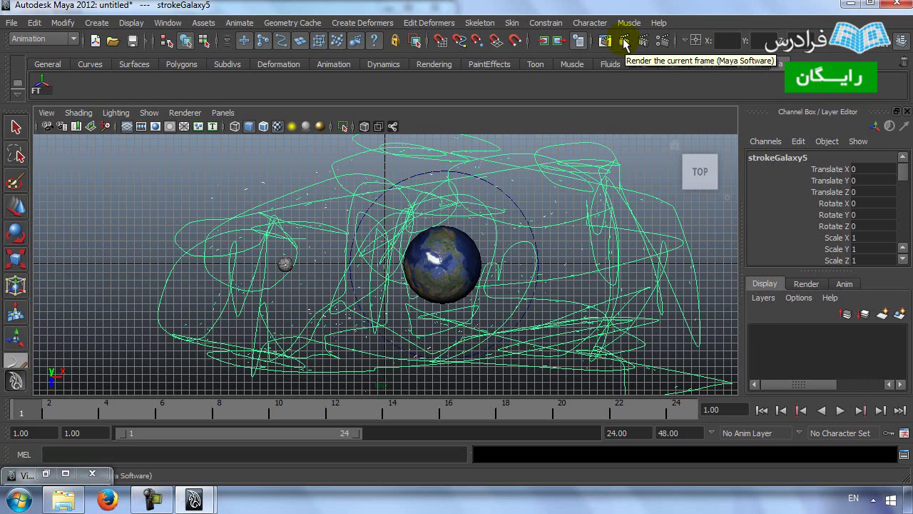
left_click(623, 42)
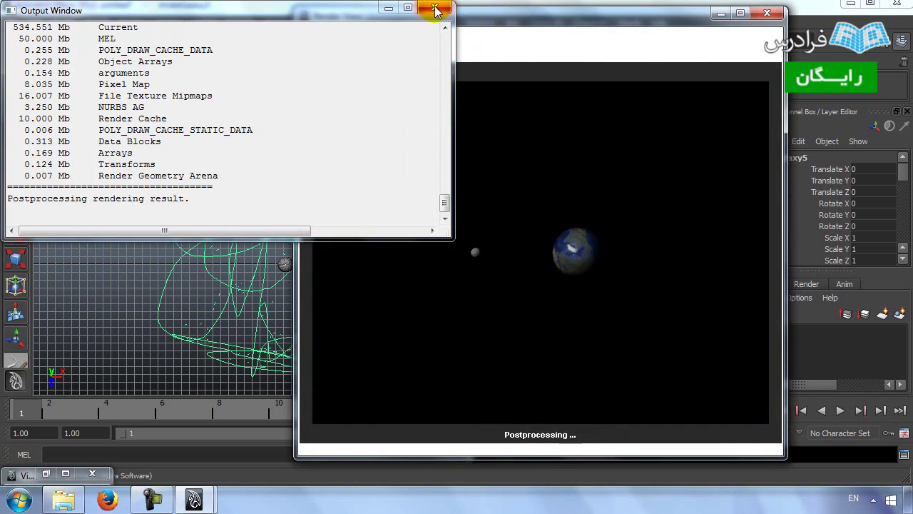
left_click(435, 10)
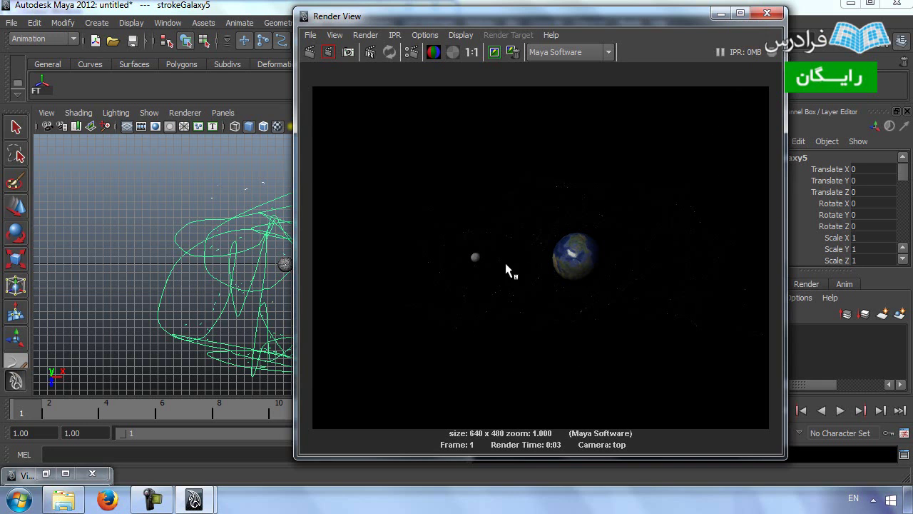
left_click(768, 15)
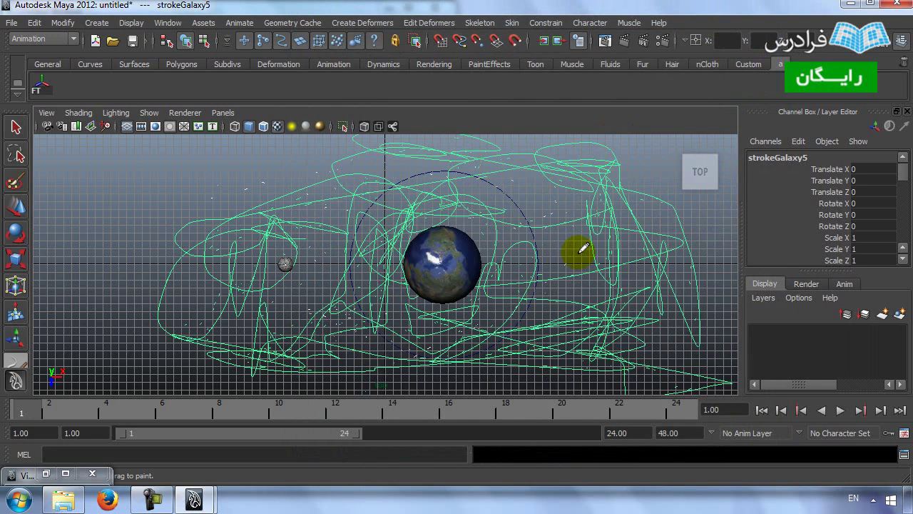
Step: Return to the maximized perspective view showing the earth, the moon and the galaxy strokes
key("space")
key("space")
right_click_drag(479, 332, 432, 318, "alt")
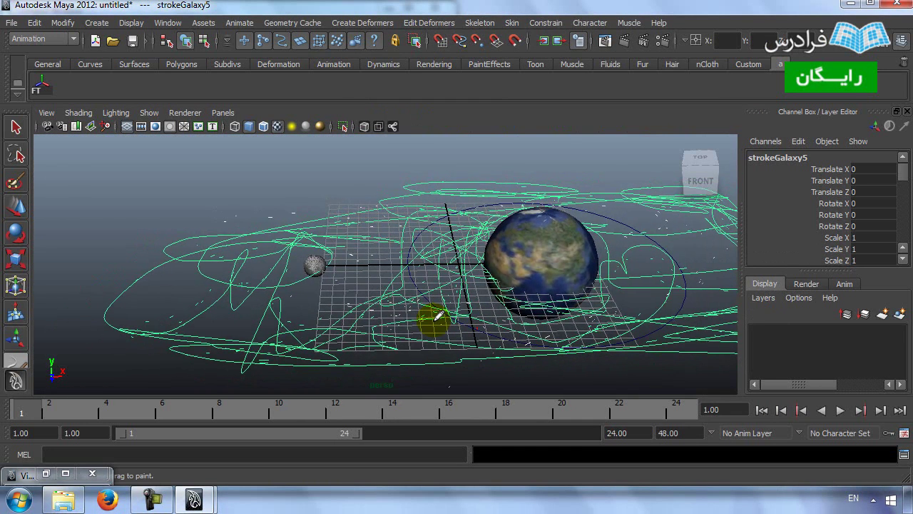
Step: Activate the Select tool, select the moon sphere and choose the Animation menu set
left_click(16, 127)
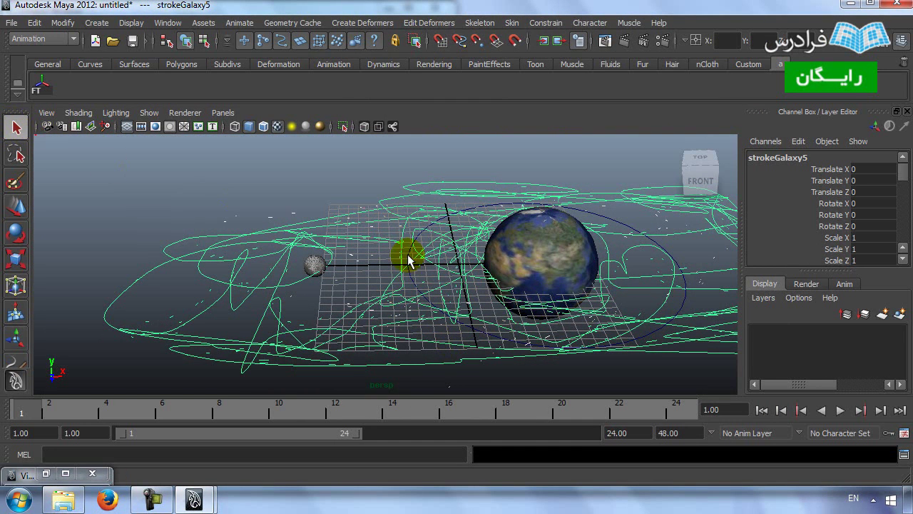
left_click(318, 269)
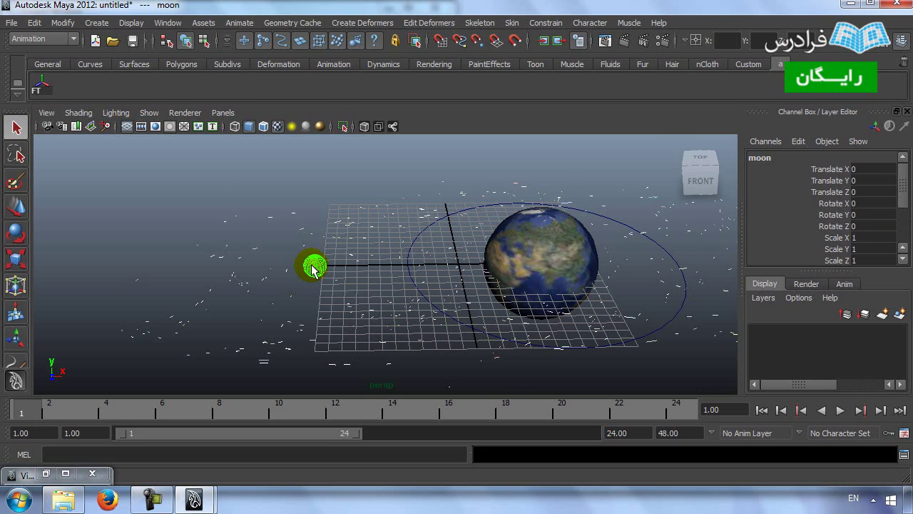
left_click(74, 43)
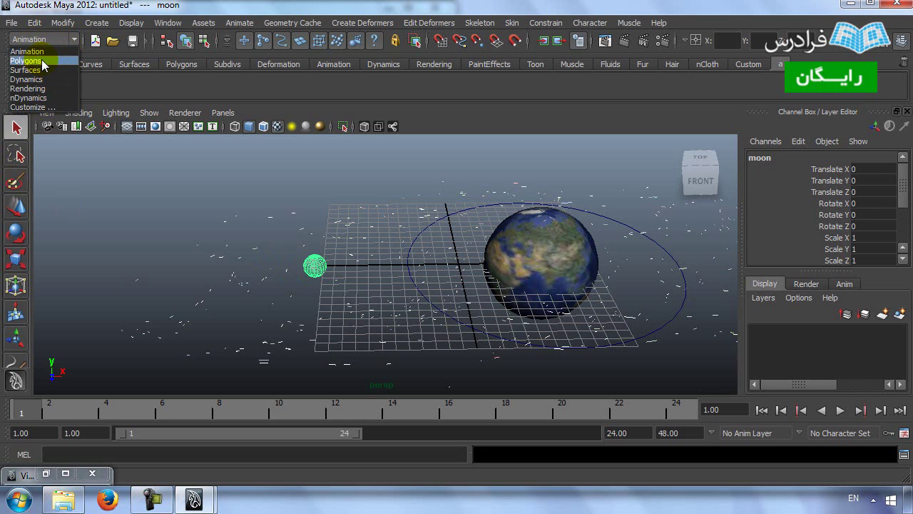
left_click(41, 52)
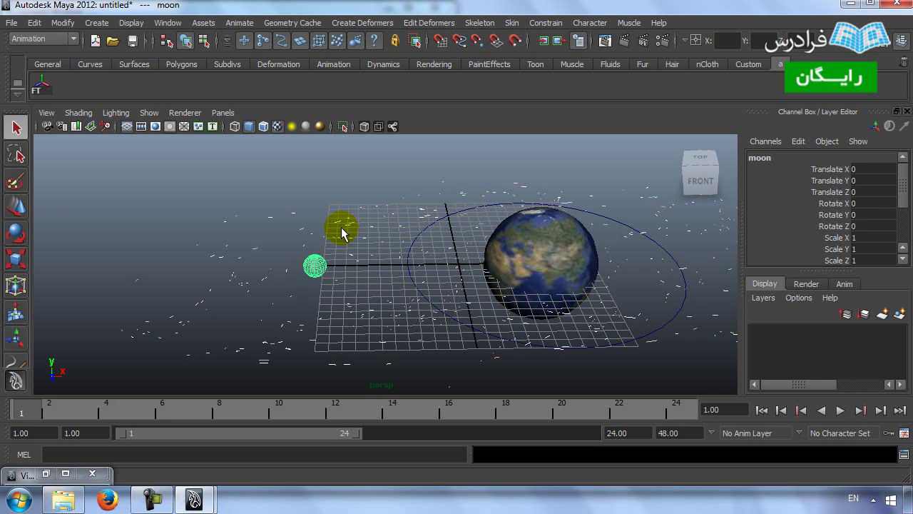
left_click(307, 271)
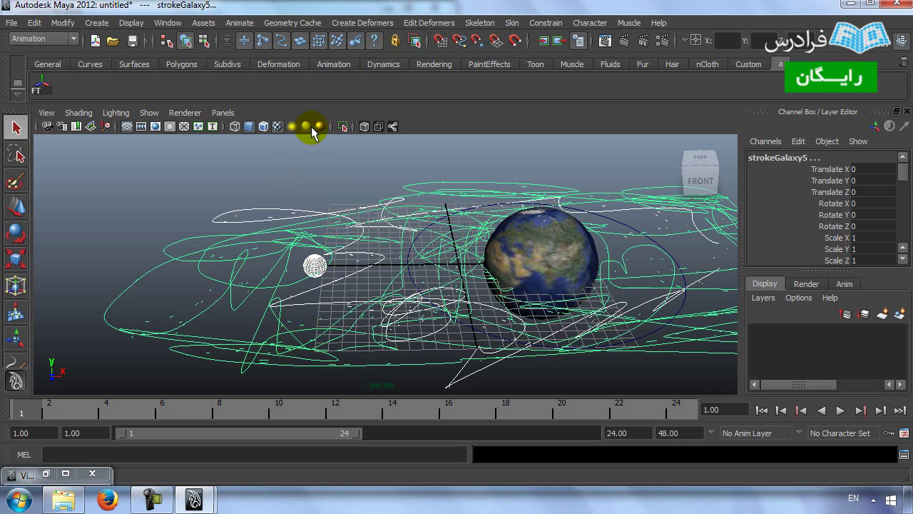
key("ctrl+z")
left_click(314, 266)
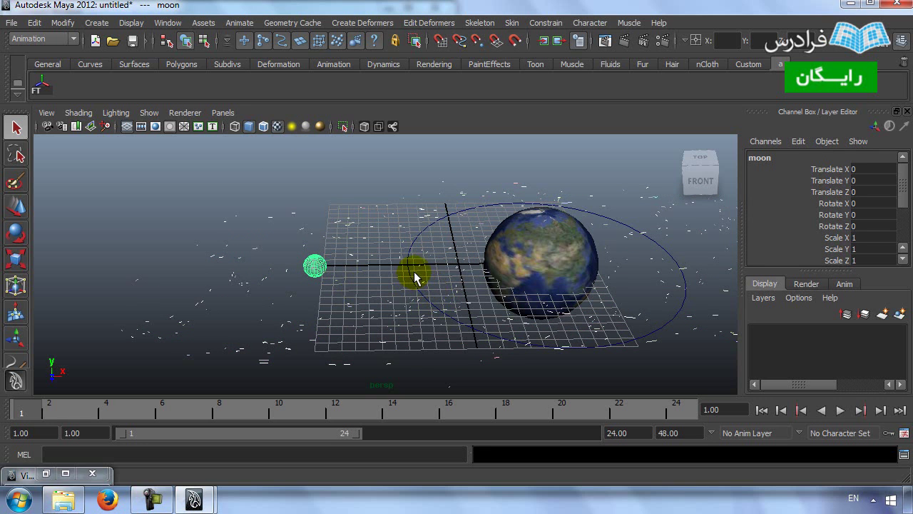
key("g")
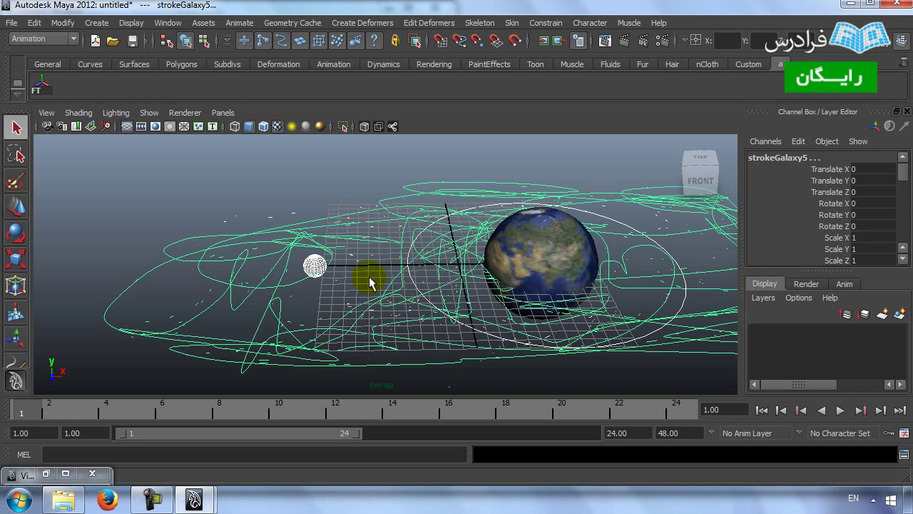
key("ctrl+z")
Step: Select the moon followed by the circular path, and attach the moon to the circle with Attach to Motion Path
left_click(314, 267)
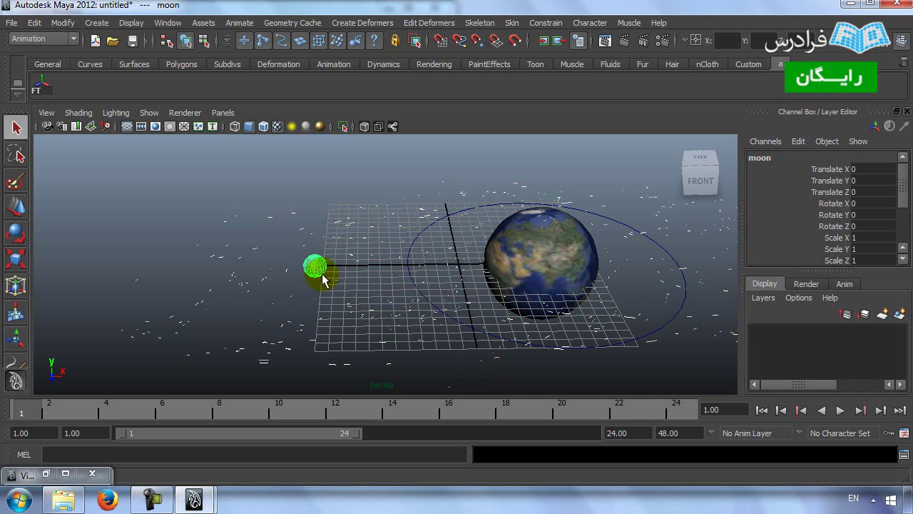
left_click(411, 279)
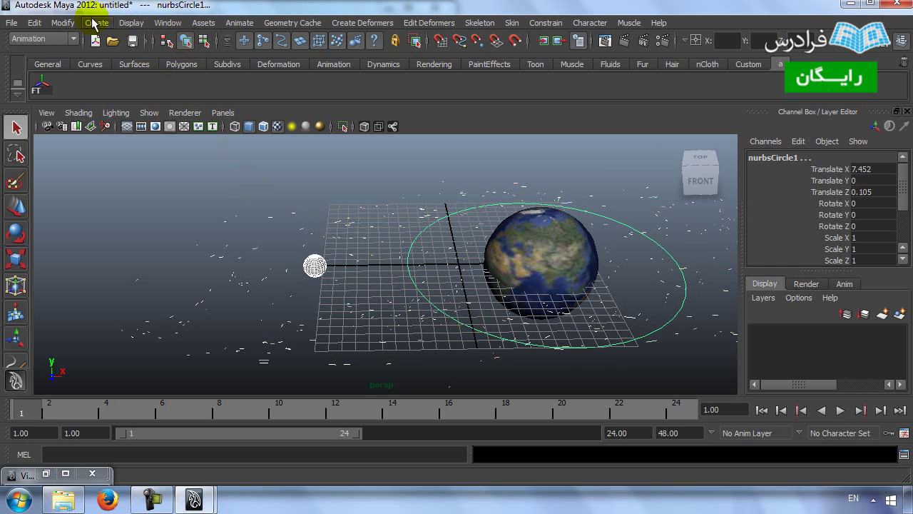
left_click(239, 23)
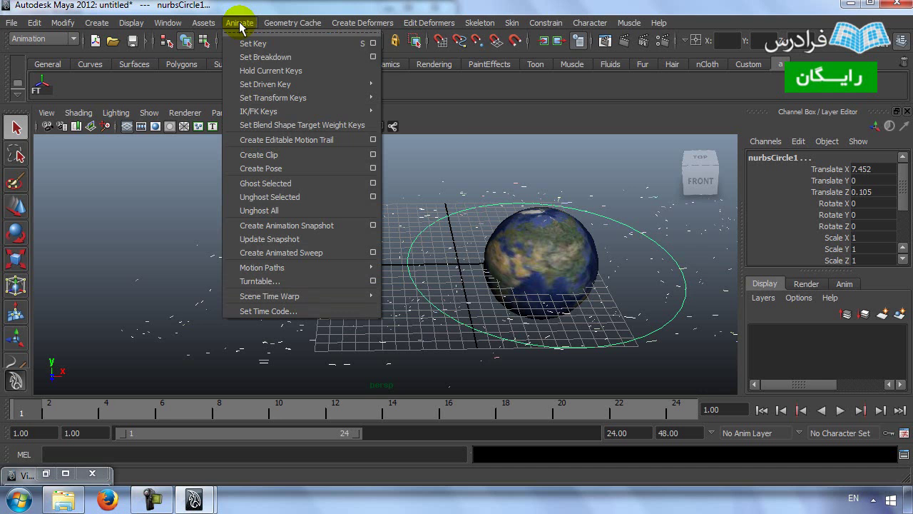
mouse_move(280, 268)
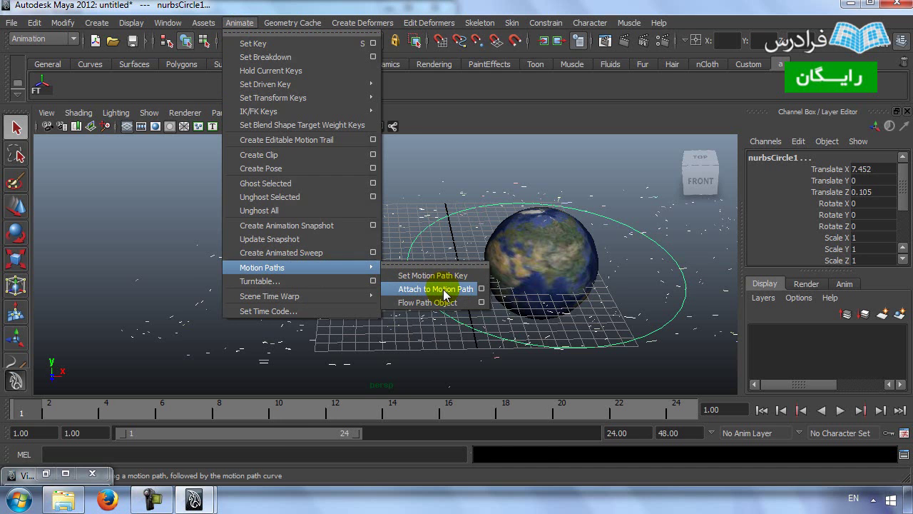
left_click(444, 292)
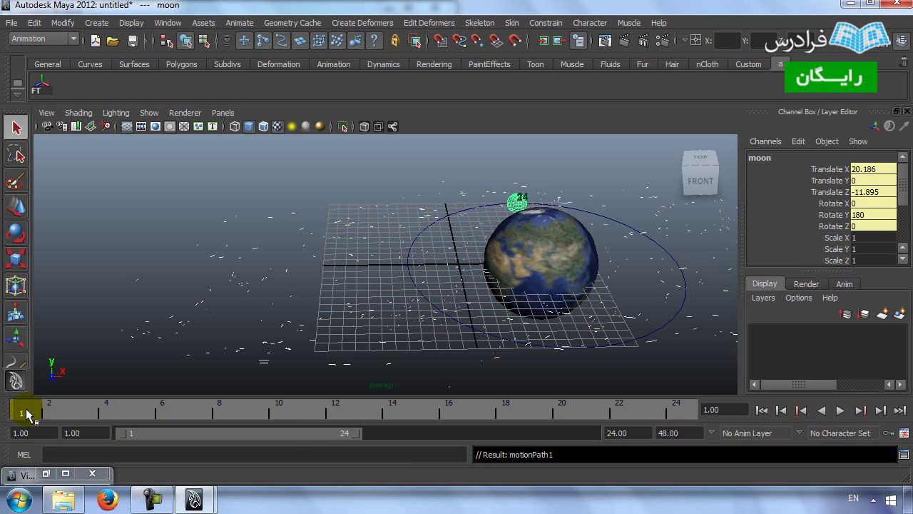
Step: Scrub the timeline and play back the animation to check the moon's motion along the circular path
left_click_drag(34, 414, 291, 419)
key("alt+v")
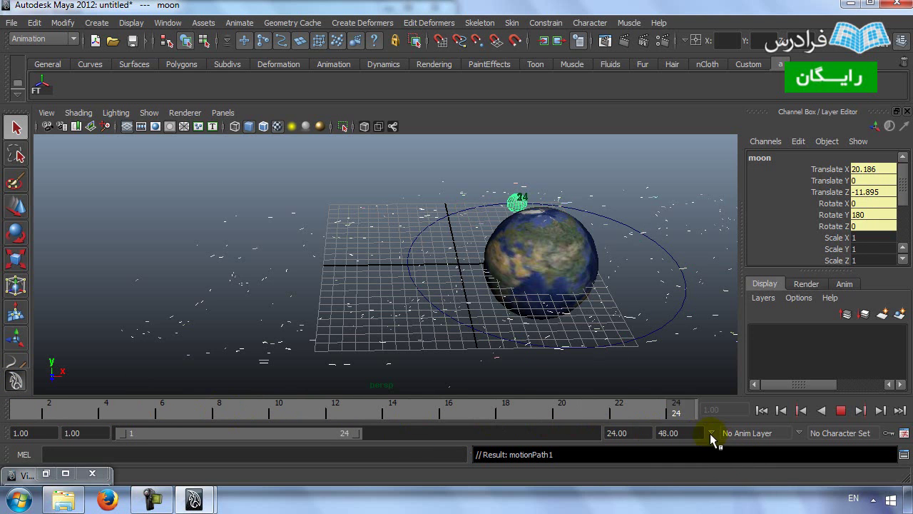
key("alt+v")
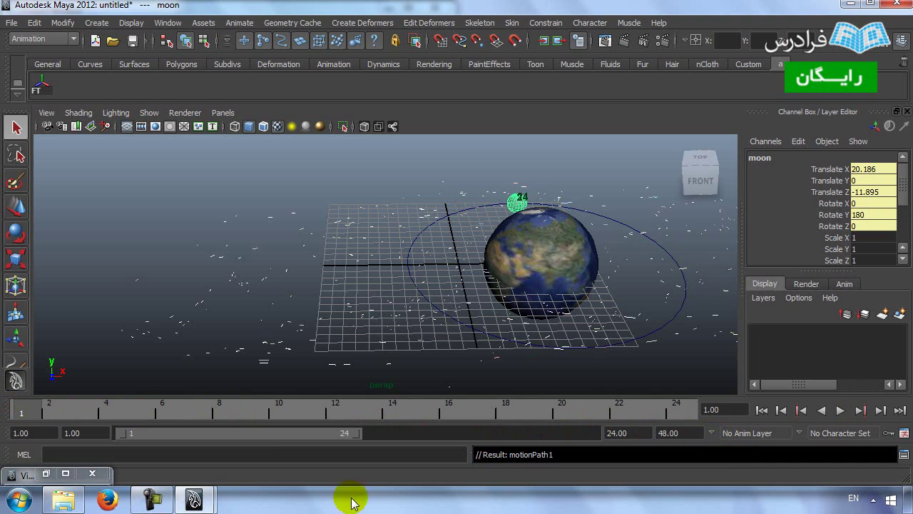
Step: Select the earth sphere and set a key on it at frame 1
left_click(548, 267)
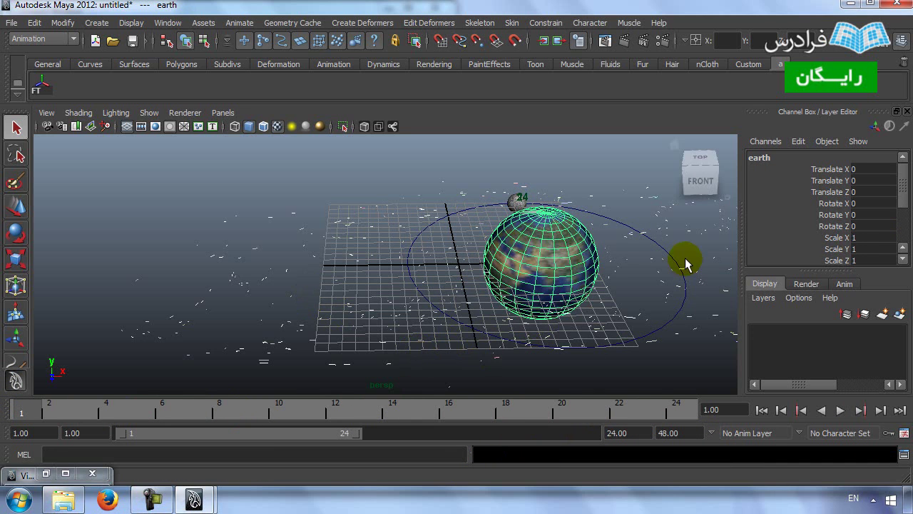
left_click(505, 214)
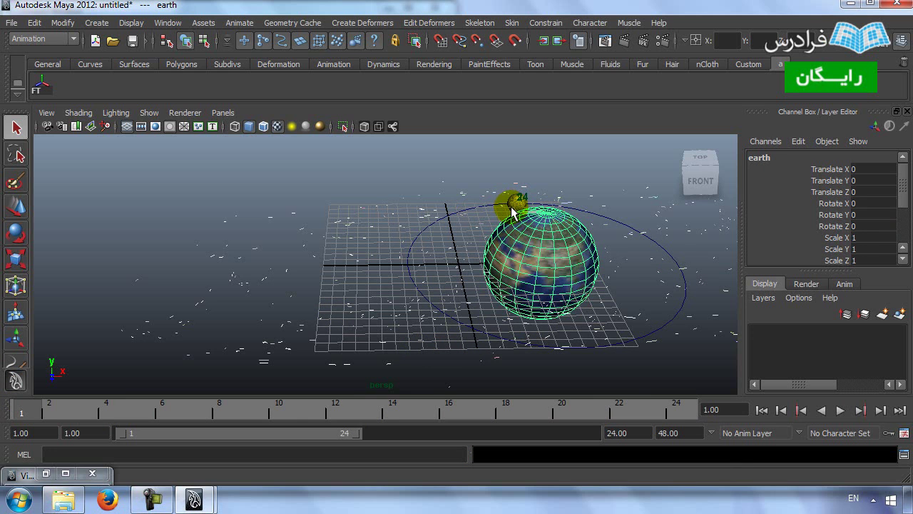
left_click(548, 280)
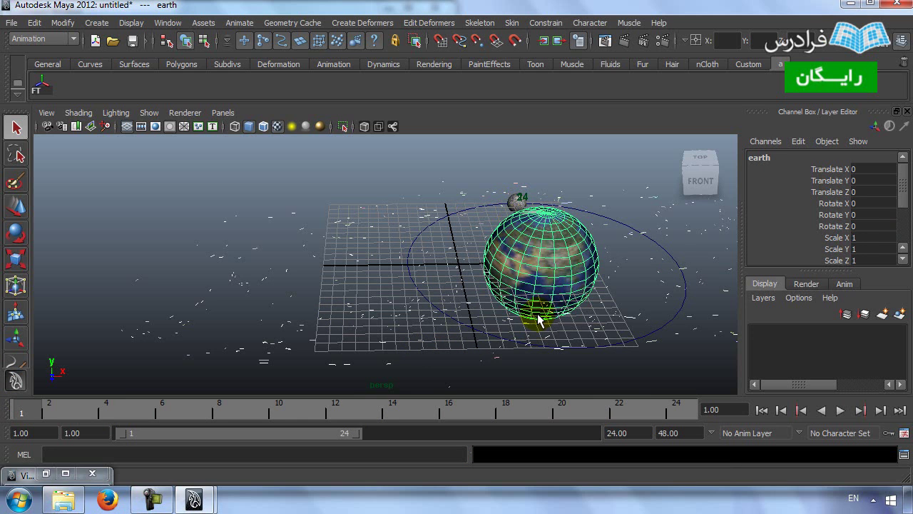
left_click_drag(180, 411, 25, 413)
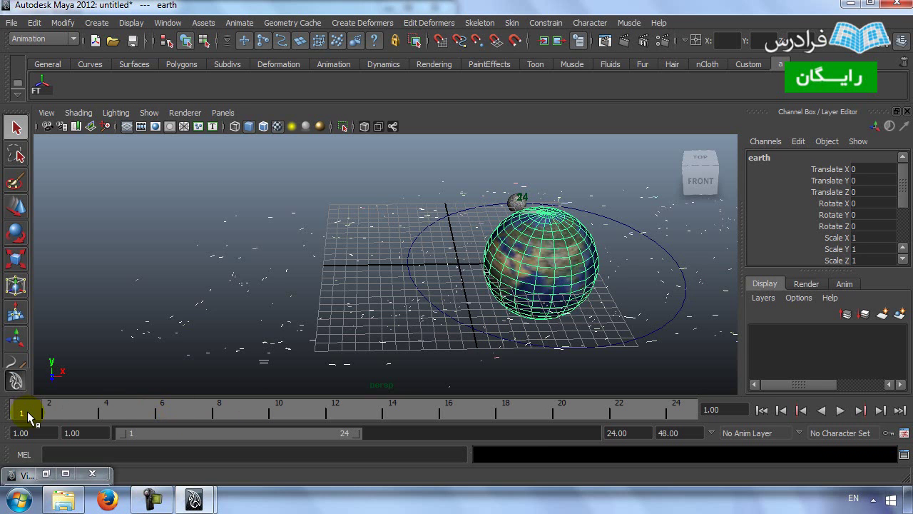
key("alt+v")
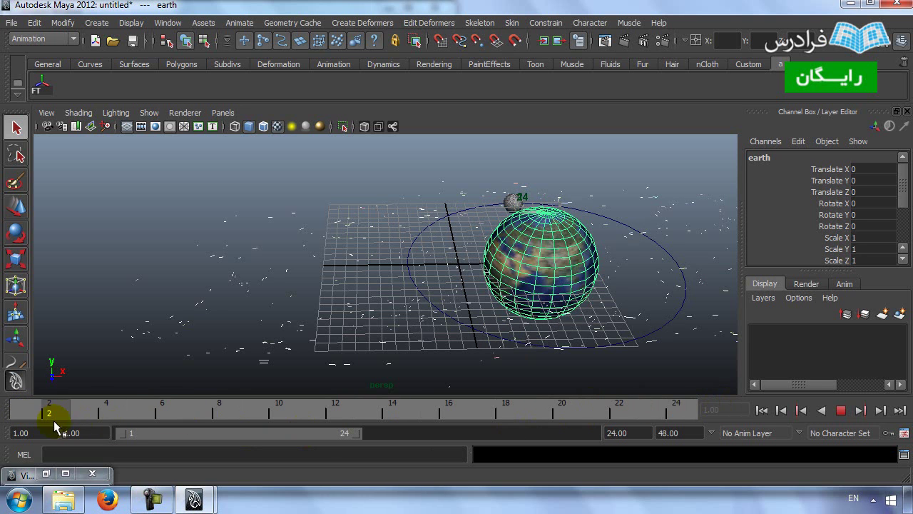
left_click(21, 413)
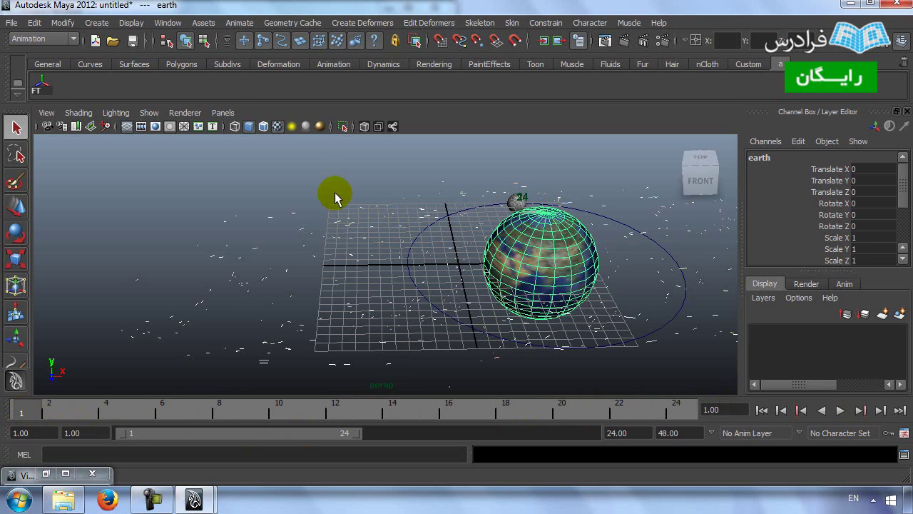
left_click(461, 240)
left_click(564, 255)
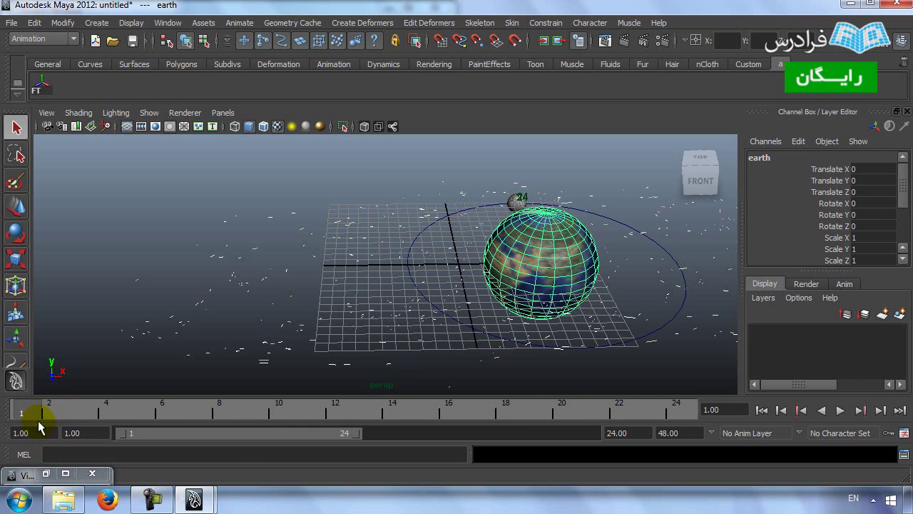
key("s")
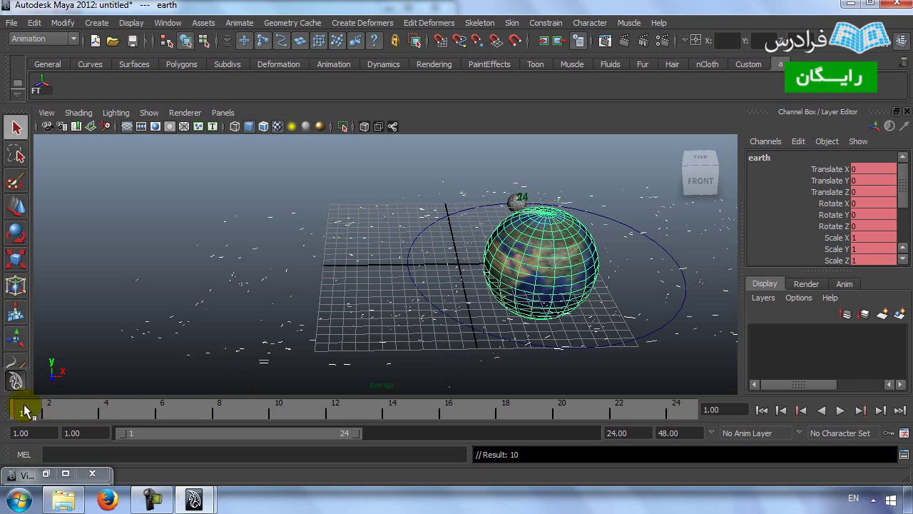
Step: Go to frame 24 and set the earth's Rotate Y to 360
key("alt+v")
key("alt+v")
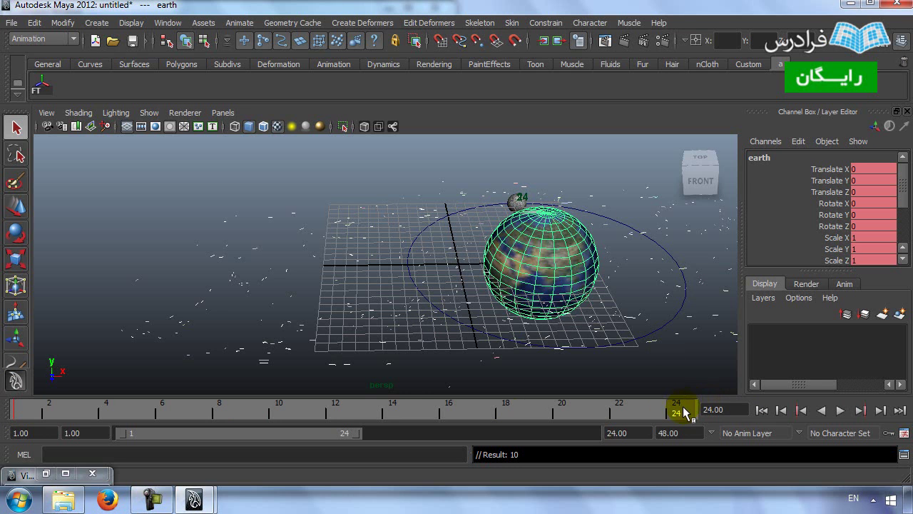
key("alt+v")
left_click_drag(12, 419, 678, 413)
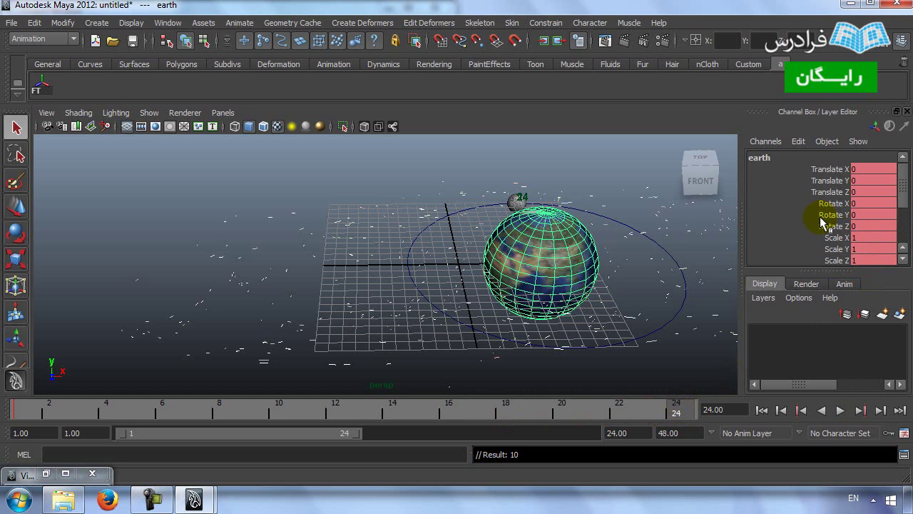
left_click(863, 214)
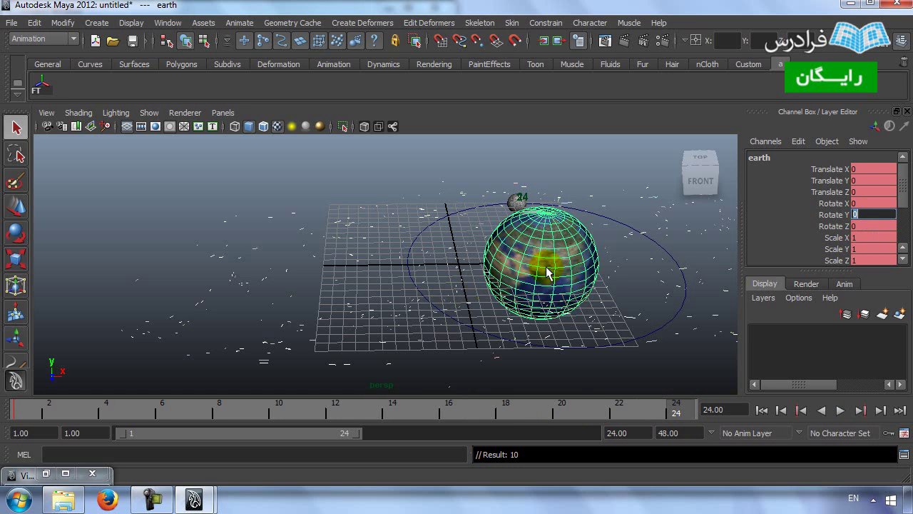
type("360")
key("Return")
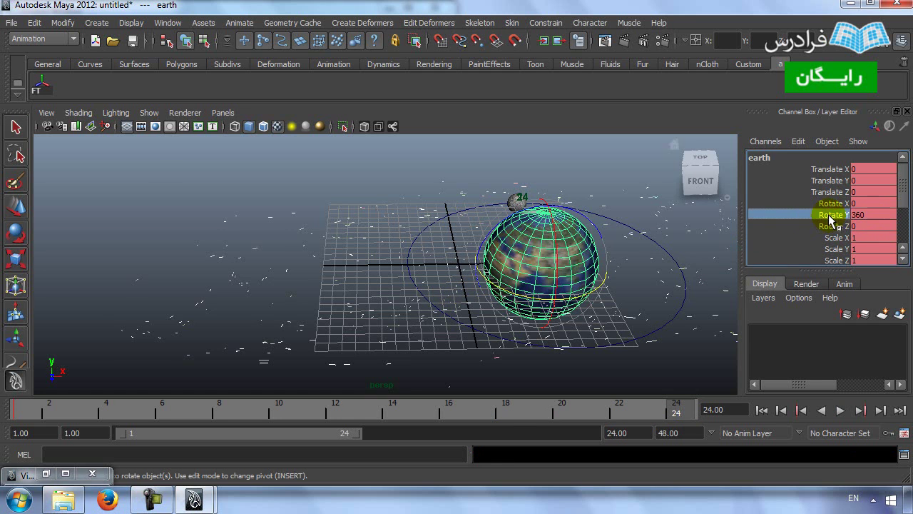
Step: Key the earth at frame 24 with its Rotate Y at 360
left_click(859, 216)
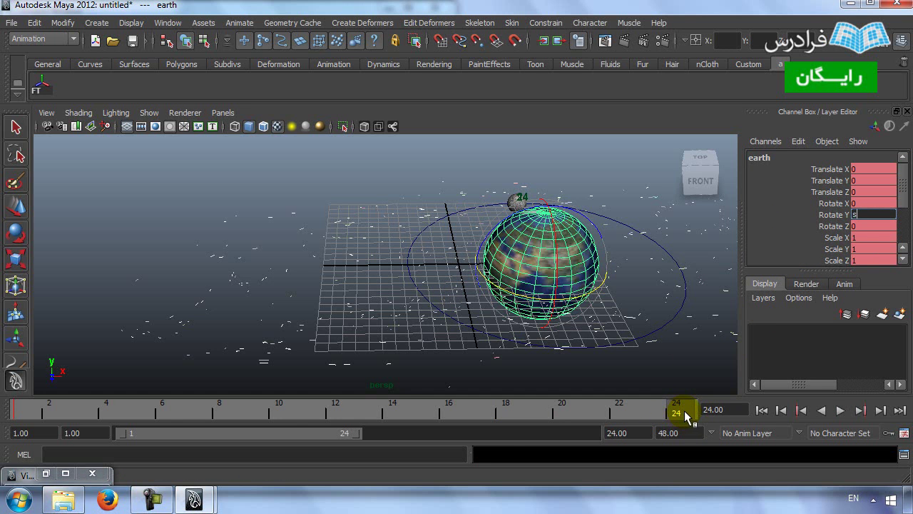
key("Return")
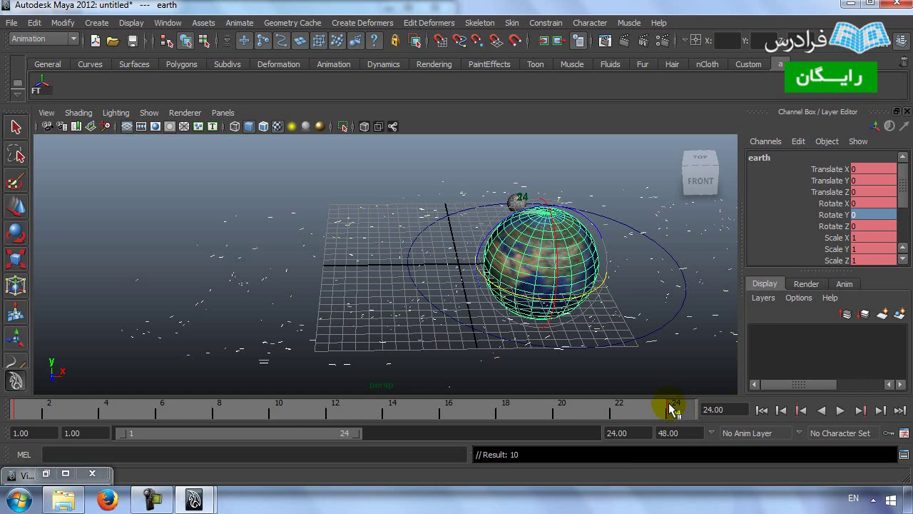
key("a")
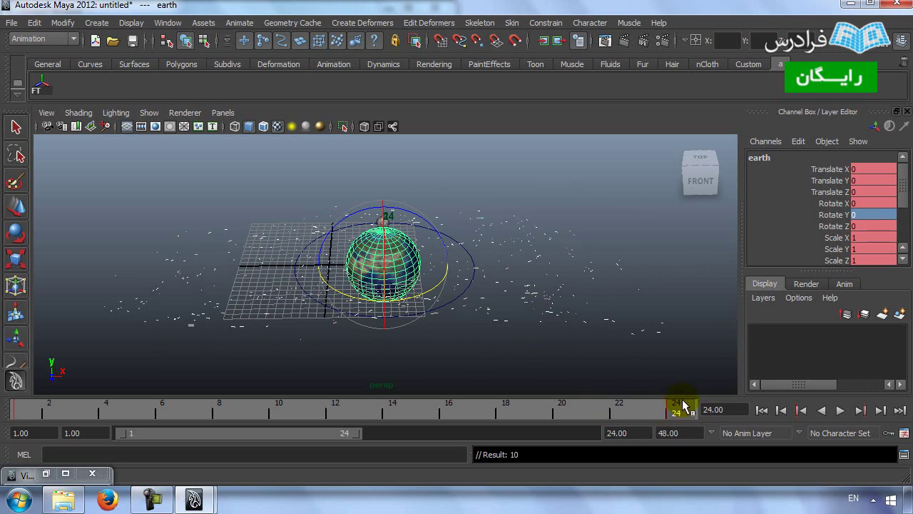
right_click_drag(346, 333, 571, 357, "alt")
left_click(657, 409)
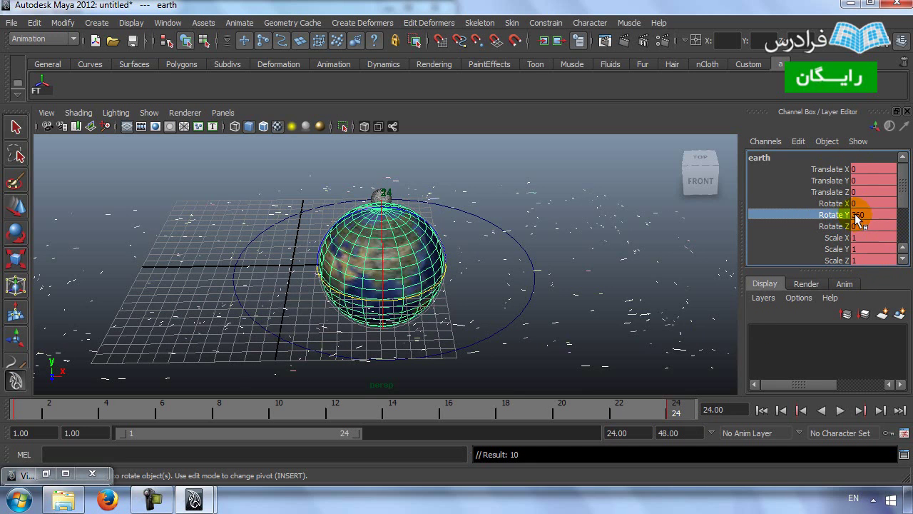
scroll(907, 214, "down", 3)
scroll(900, 171, "up", 3)
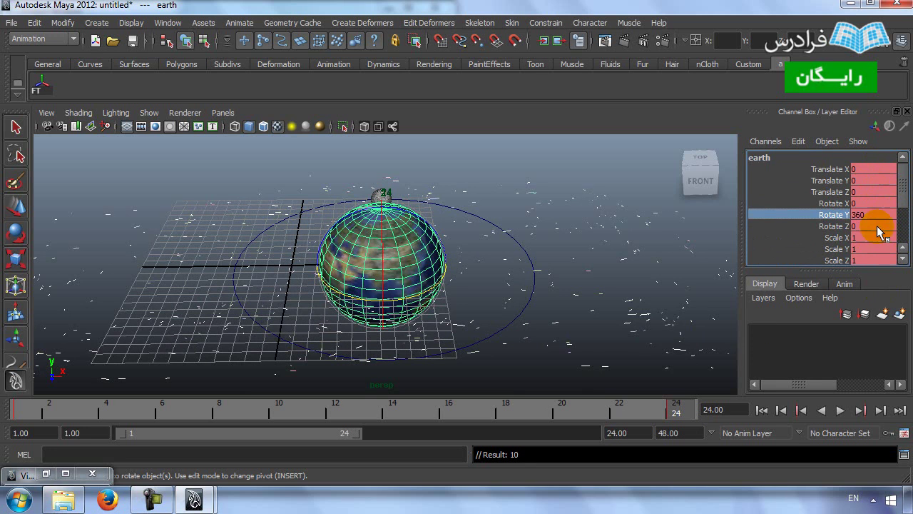
Step: Scrub from frame 24 back to frame 1 and orbit the perspective view to review the earth's spin
left_click_drag(673, 407, 10, 421)
key("e")
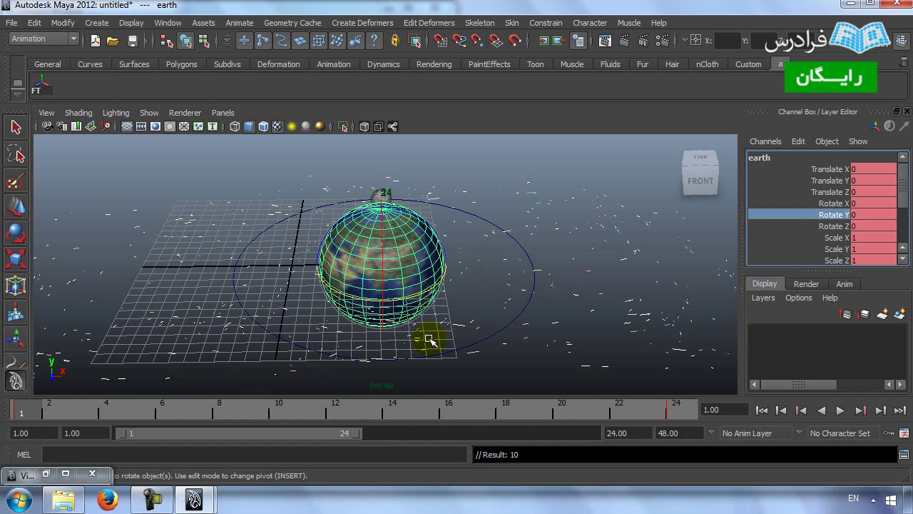
left_click_drag(382, 344, 321, 293, "alt")
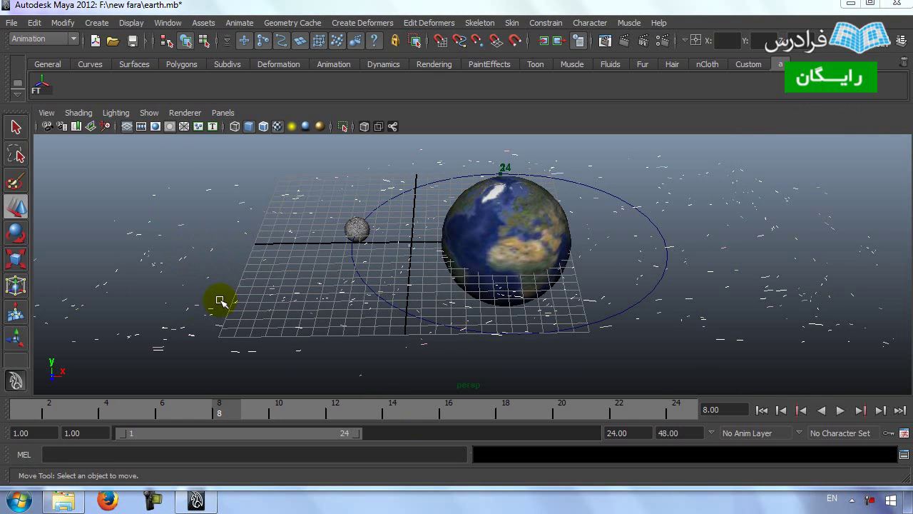
Step: Switch from the perspective view to a full-size top view and create a point light
key("space")
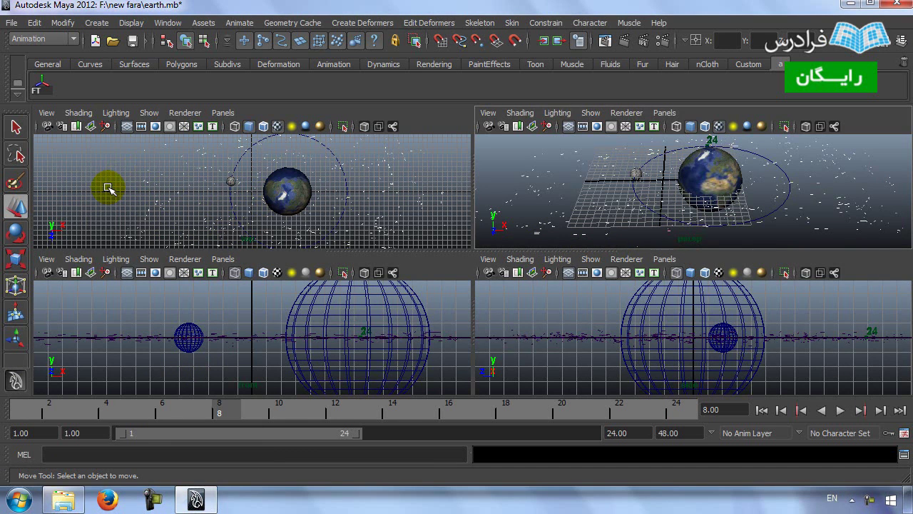
key("space")
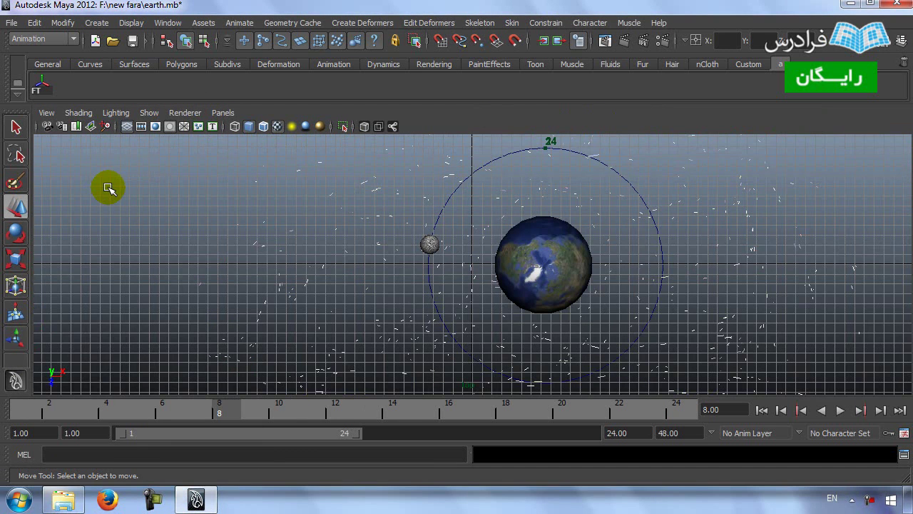
left_click(97, 23)
mouse_move(117, 112)
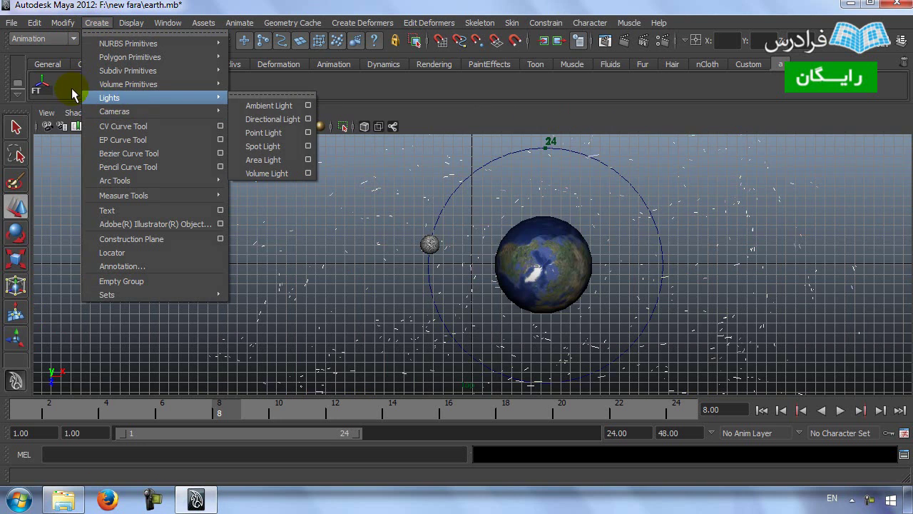
left_click(258, 136)
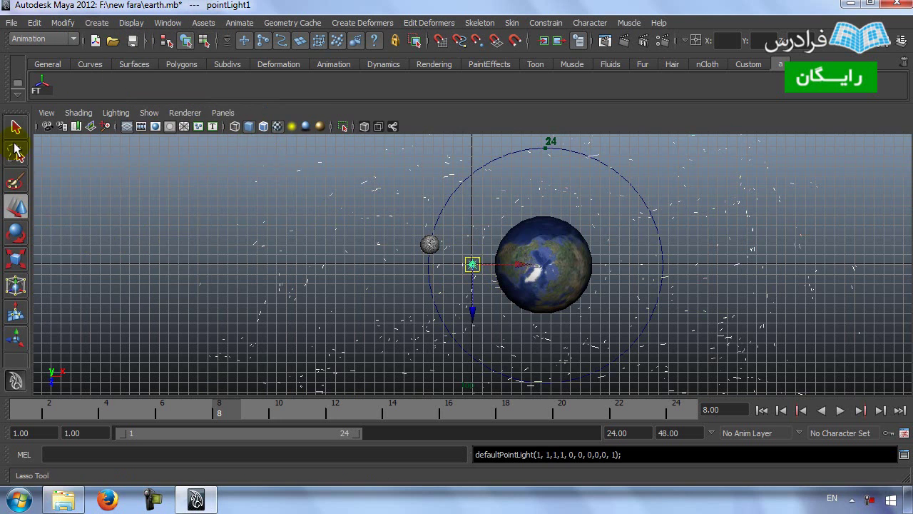
Step: Move the point light outside the moon's orbit on the moon's side, to about X -22 and Z -3.7, and deselect it
left_click(524, 265)
left_click_drag(524, 265, 300, 270)
left_click_drag(254, 307, 293, 285)
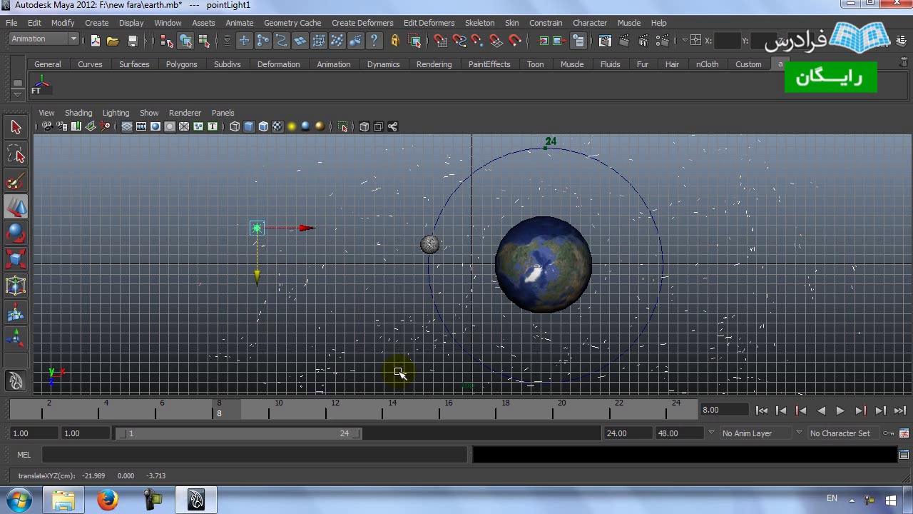
left_click(161, 276)
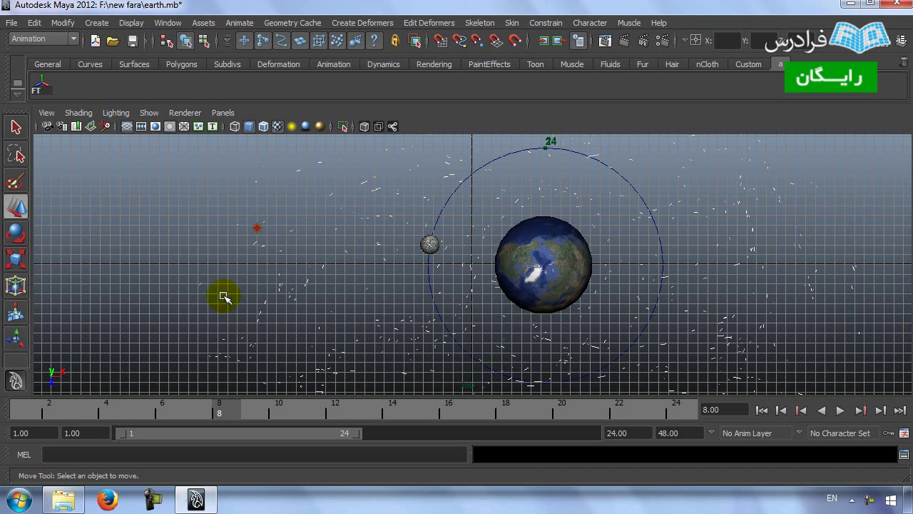
Step: Light the top view with the scene lights, then reselect only the point light and nudge it slightly
key("7")
left_click(255, 221)
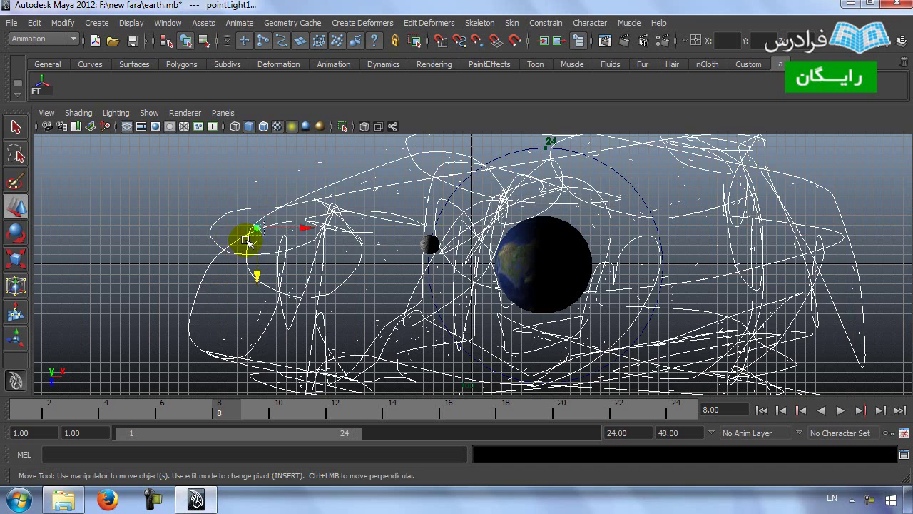
left_click(133, 204)
left_click(259, 230)
left_click(200, 179)
left_click(257, 229)
mouse_move(257, 229)
left_mouse_down()
mouse_move(478, 155)
mouse_move(381, 195)
mouse_move(452, 333)
mouse_move(535, 179)
mouse_move(291, 197)
mouse_move(267, 241)
left_mouse_up()
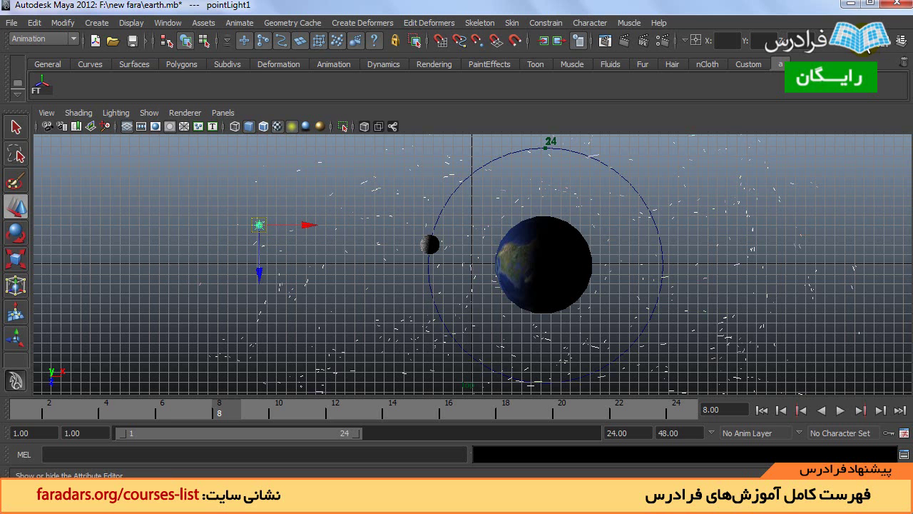
Step: Show the point light's attributes and set its intensity to 5
left_click(876, 40)
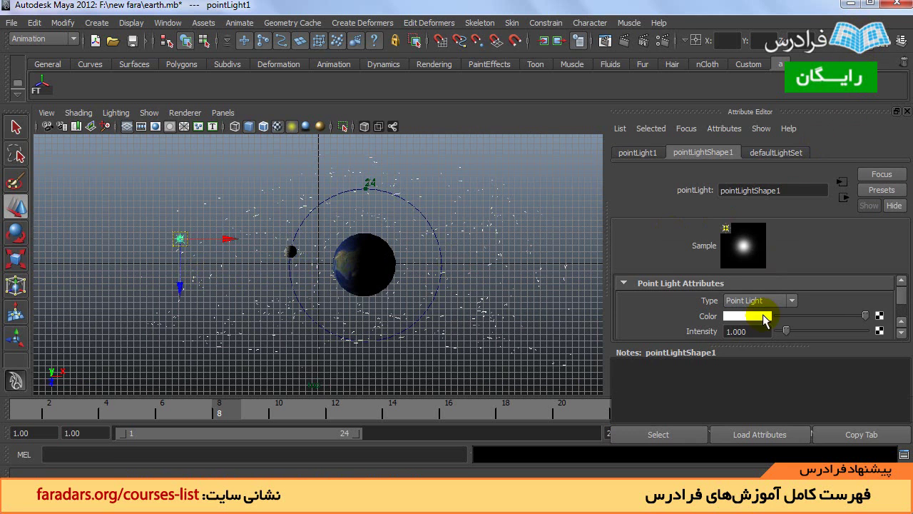
double_click(754, 333)
type("5")
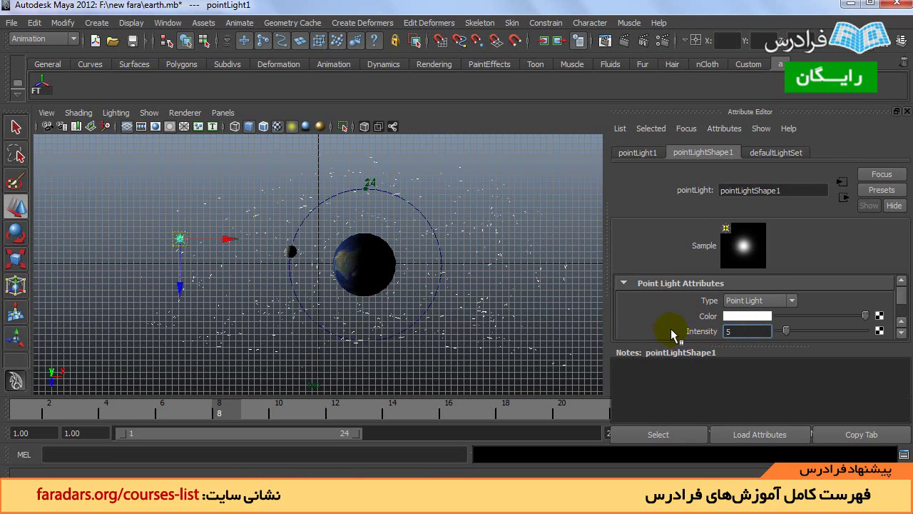